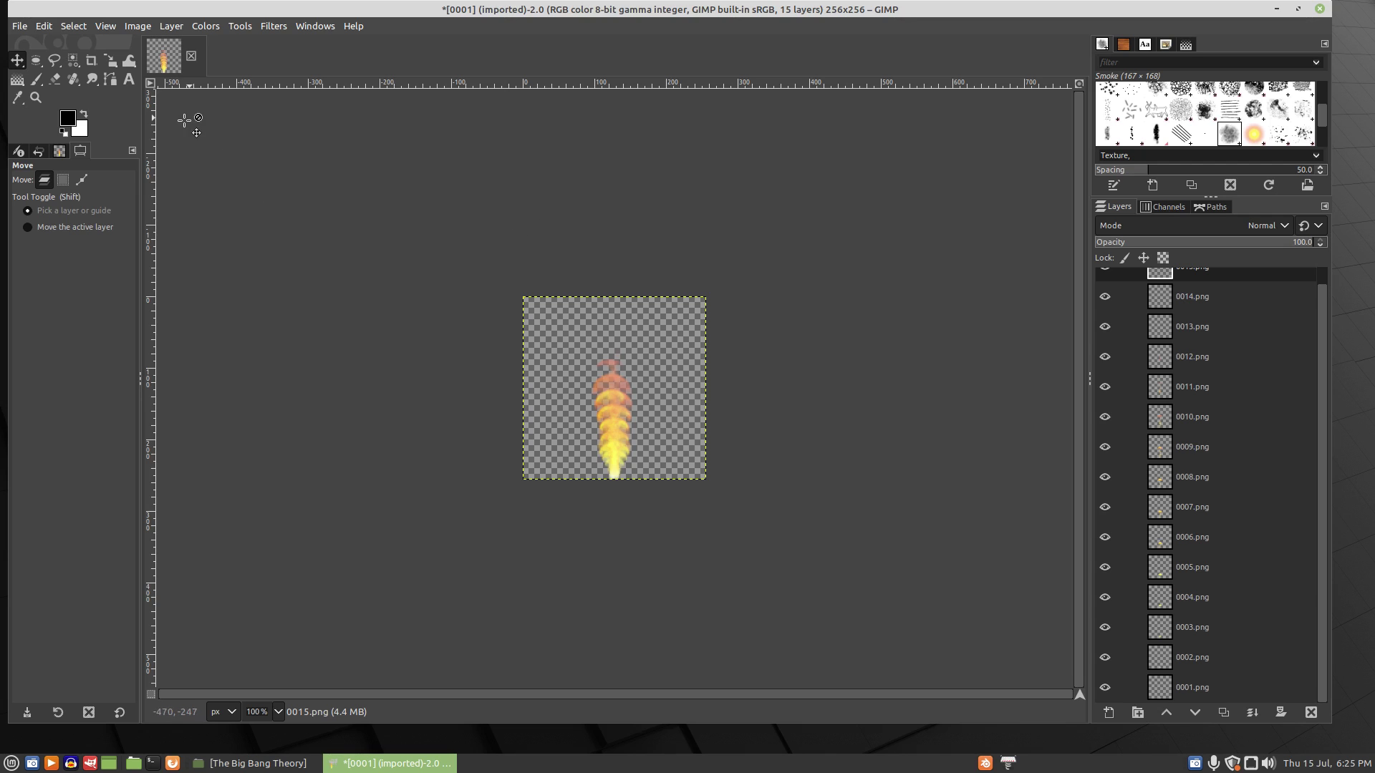
# Crop the flame image to its content (62×188), then rotate it 90° counter-clockwise to 188×62.
pyautogui.click(133, 26)
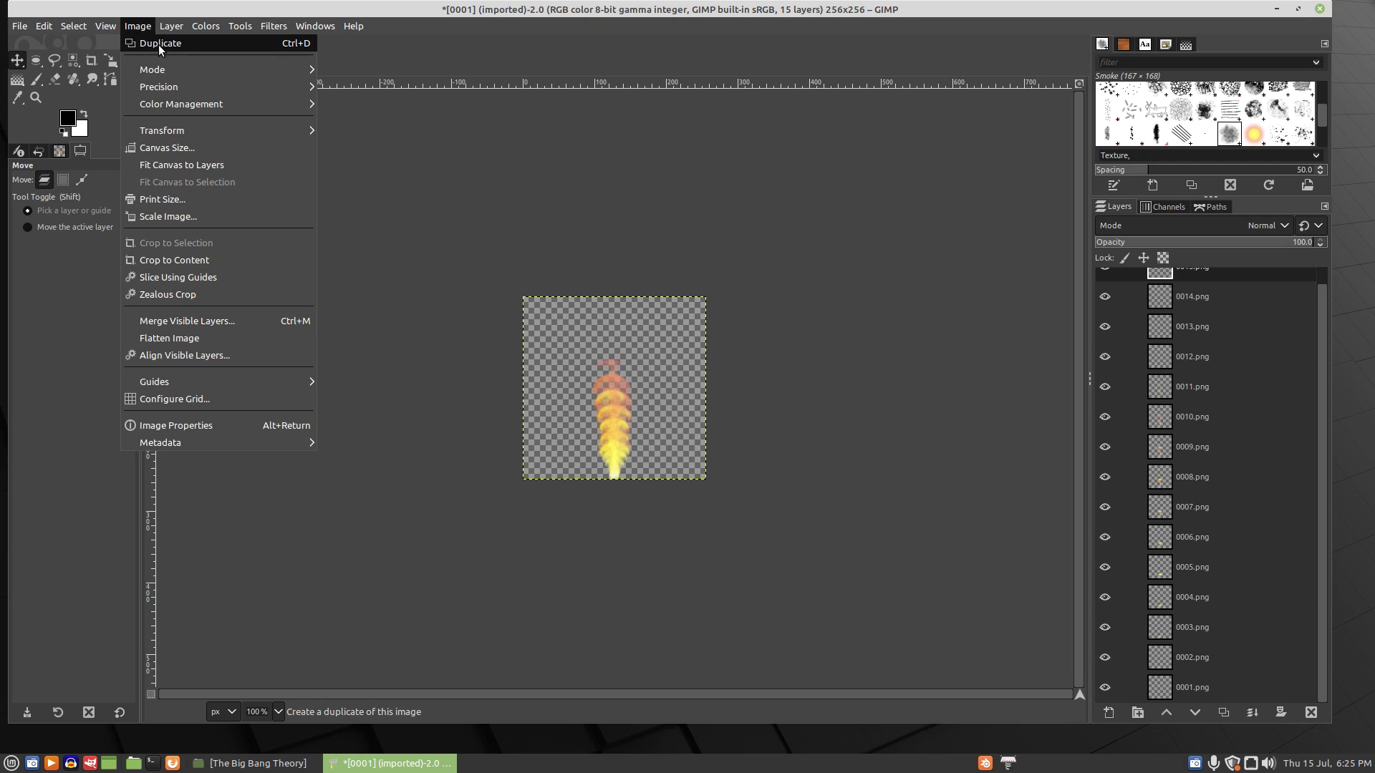
pyautogui.click(170, 257)
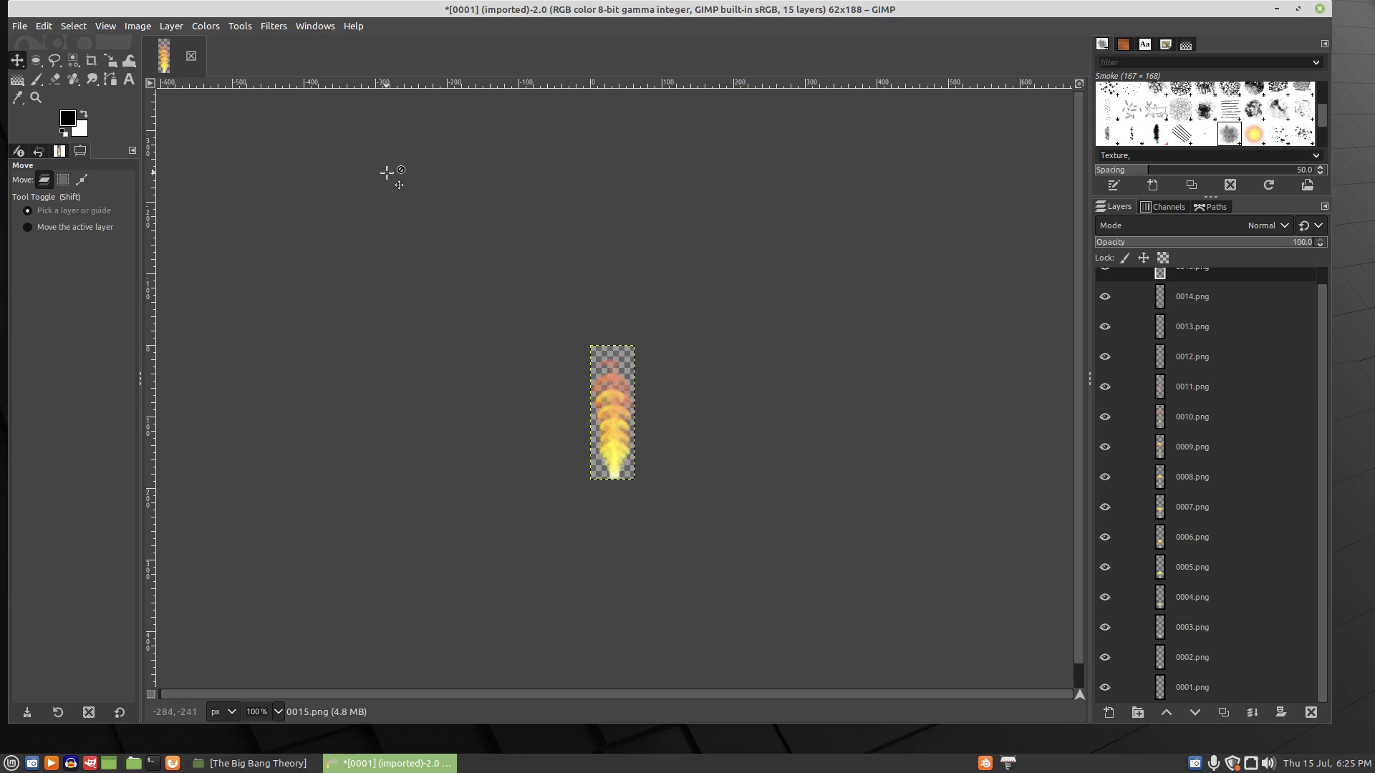
pyautogui.click(136, 26)
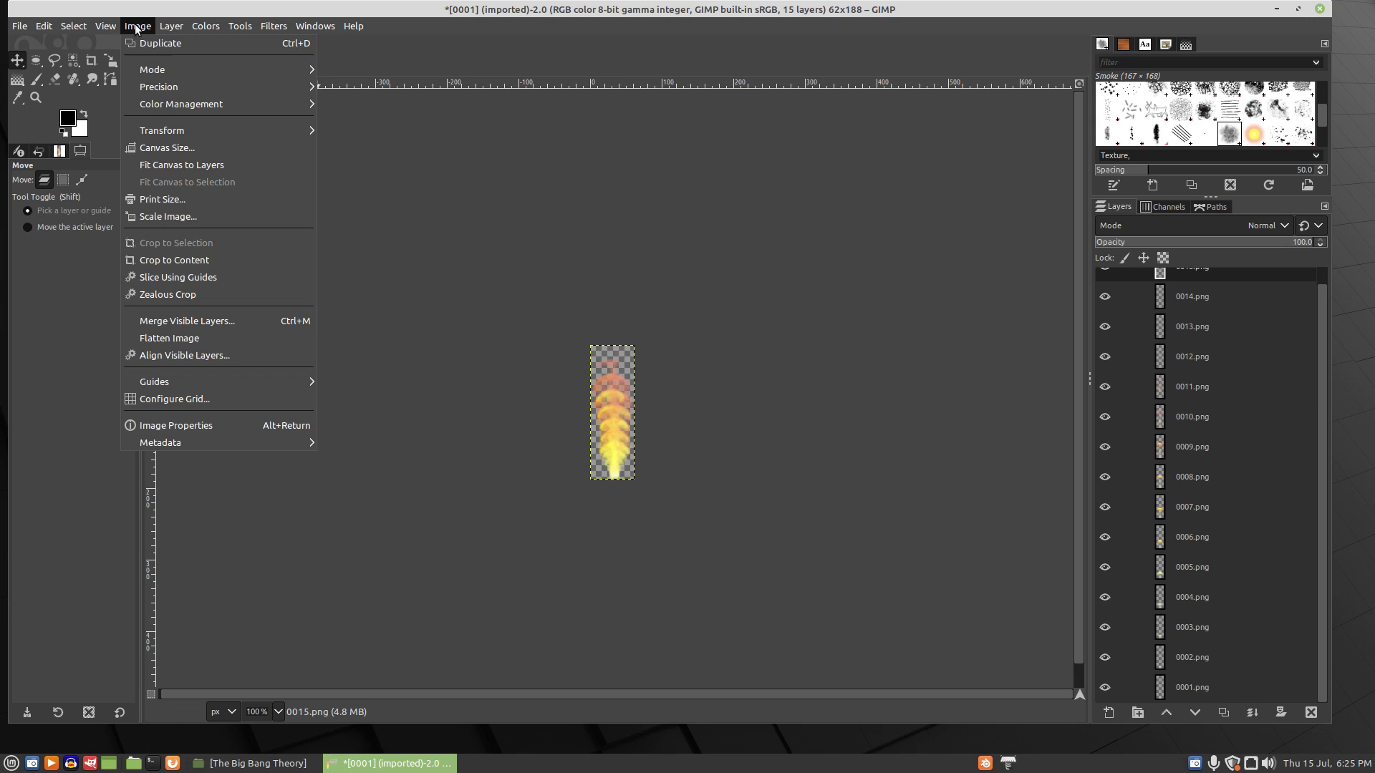
pyautogui.moveTo(178, 133)
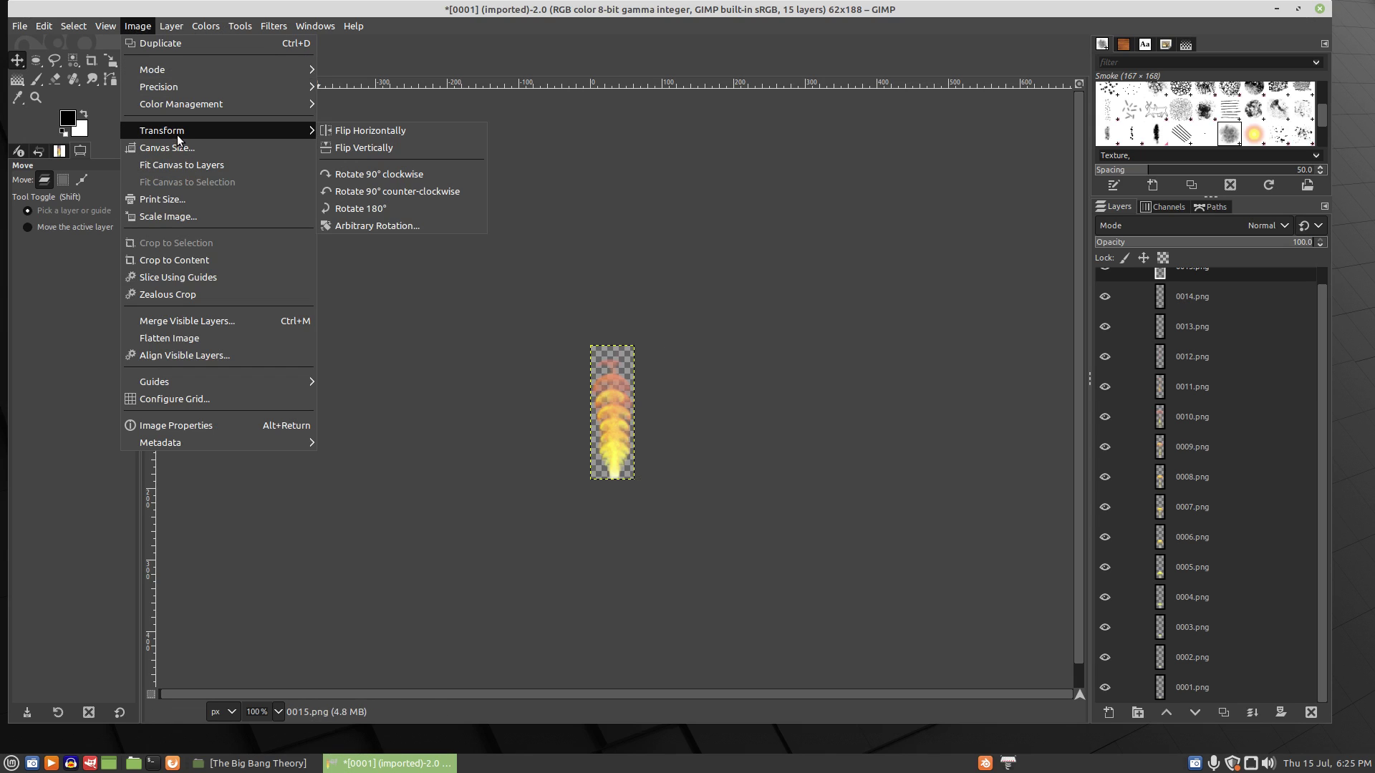
pyautogui.click(361, 192)
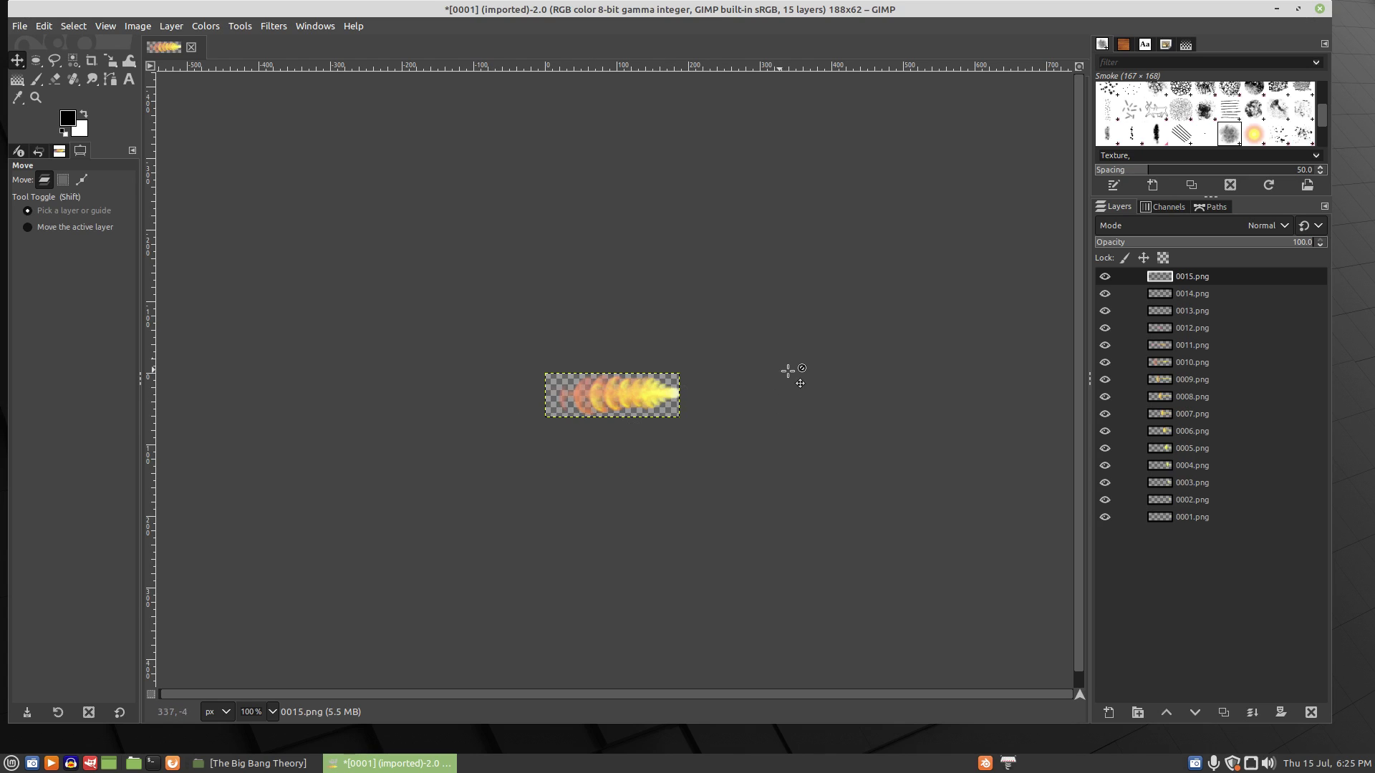
# Hide frame layers 0001.png through 0011.png to preview the later frames.
pyautogui.click(1104, 519)
pyautogui.click(1104, 483)
pyautogui.click(1106, 465)
pyautogui.click(1104, 449)
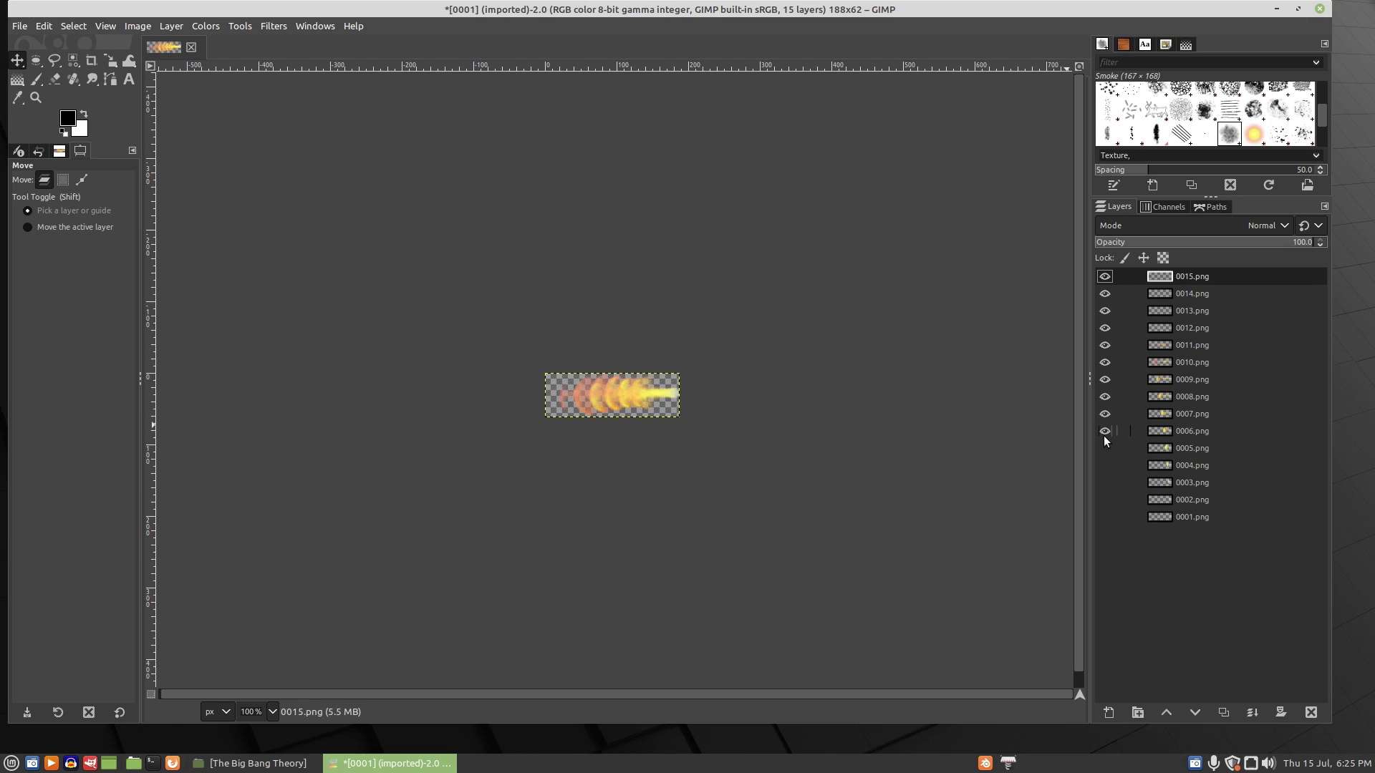
pyautogui.click(1104, 432)
pyautogui.click(1104, 414)
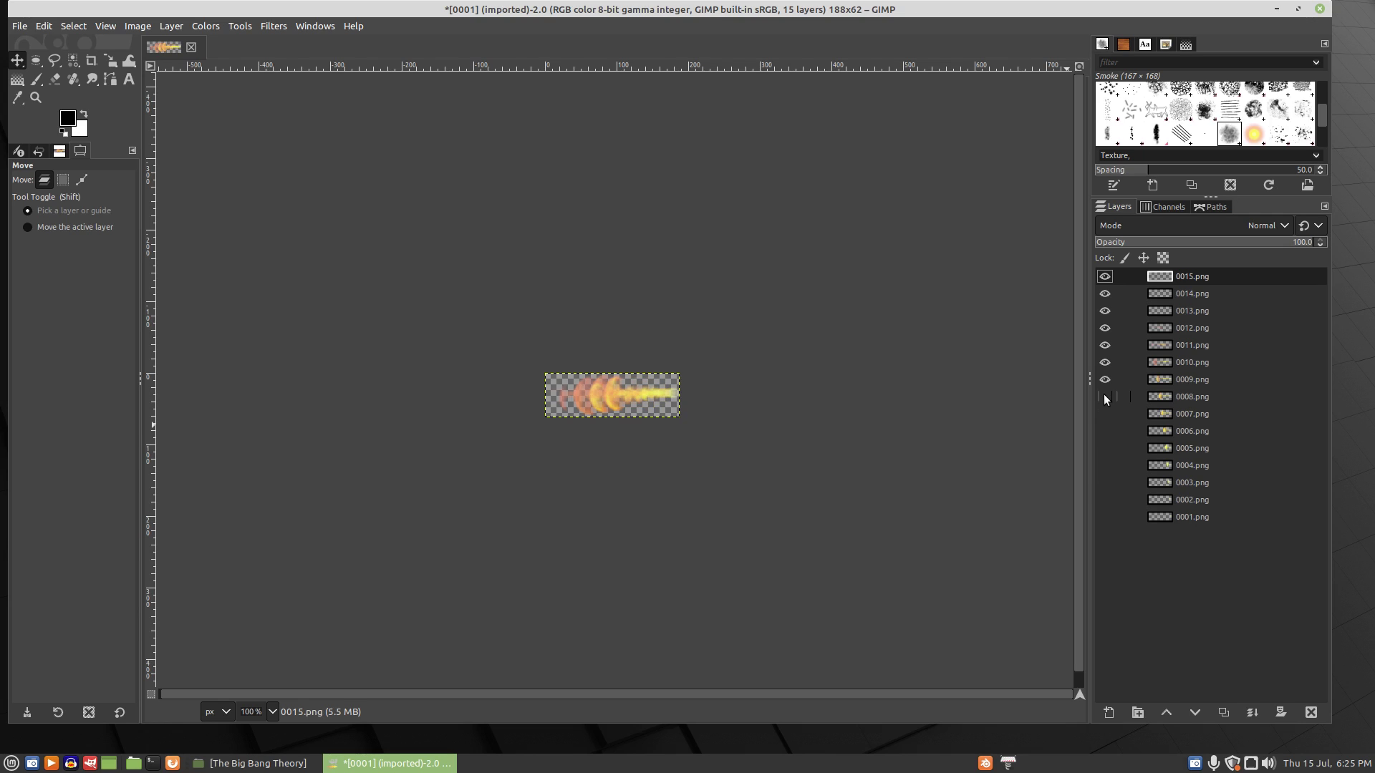
pyautogui.click(1104, 379)
pyautogui.click(1104, 379)
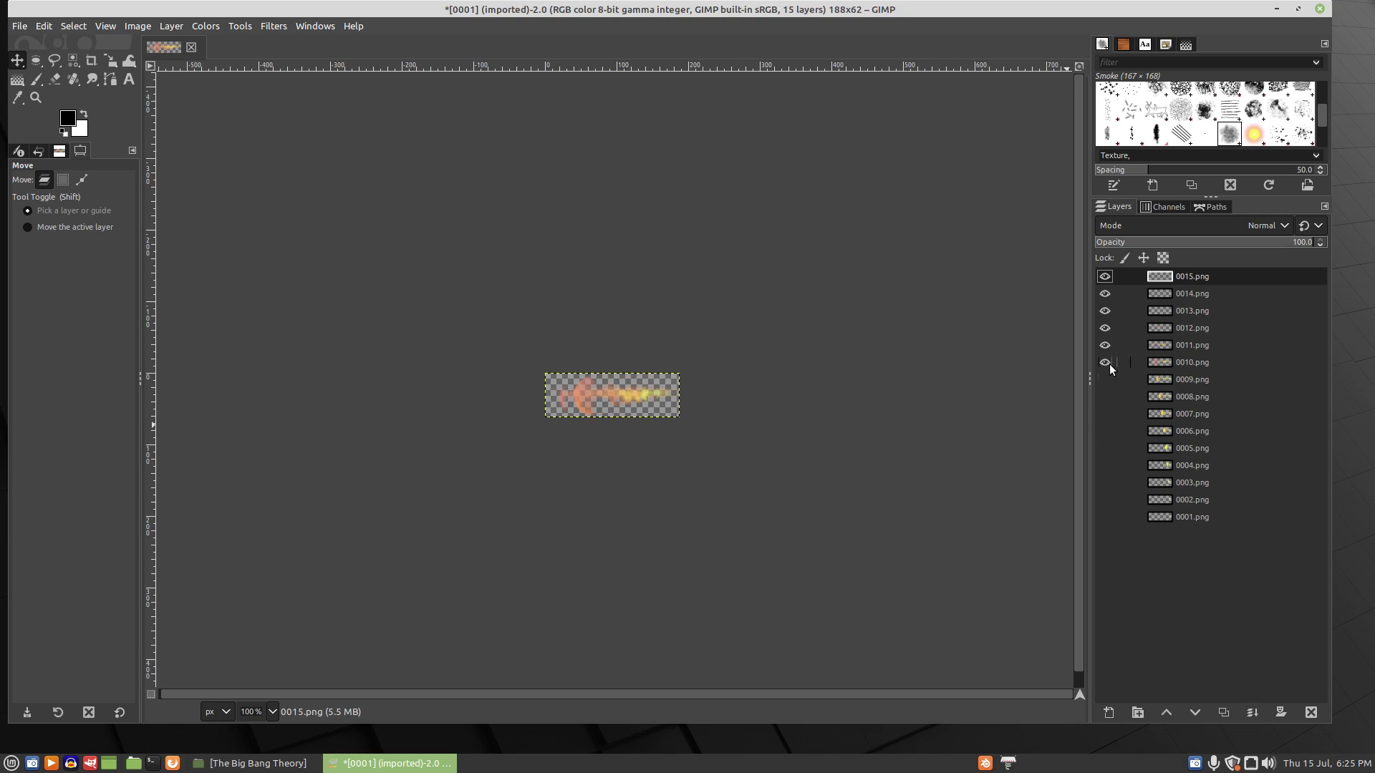
pyautogui.click(1105, 363)
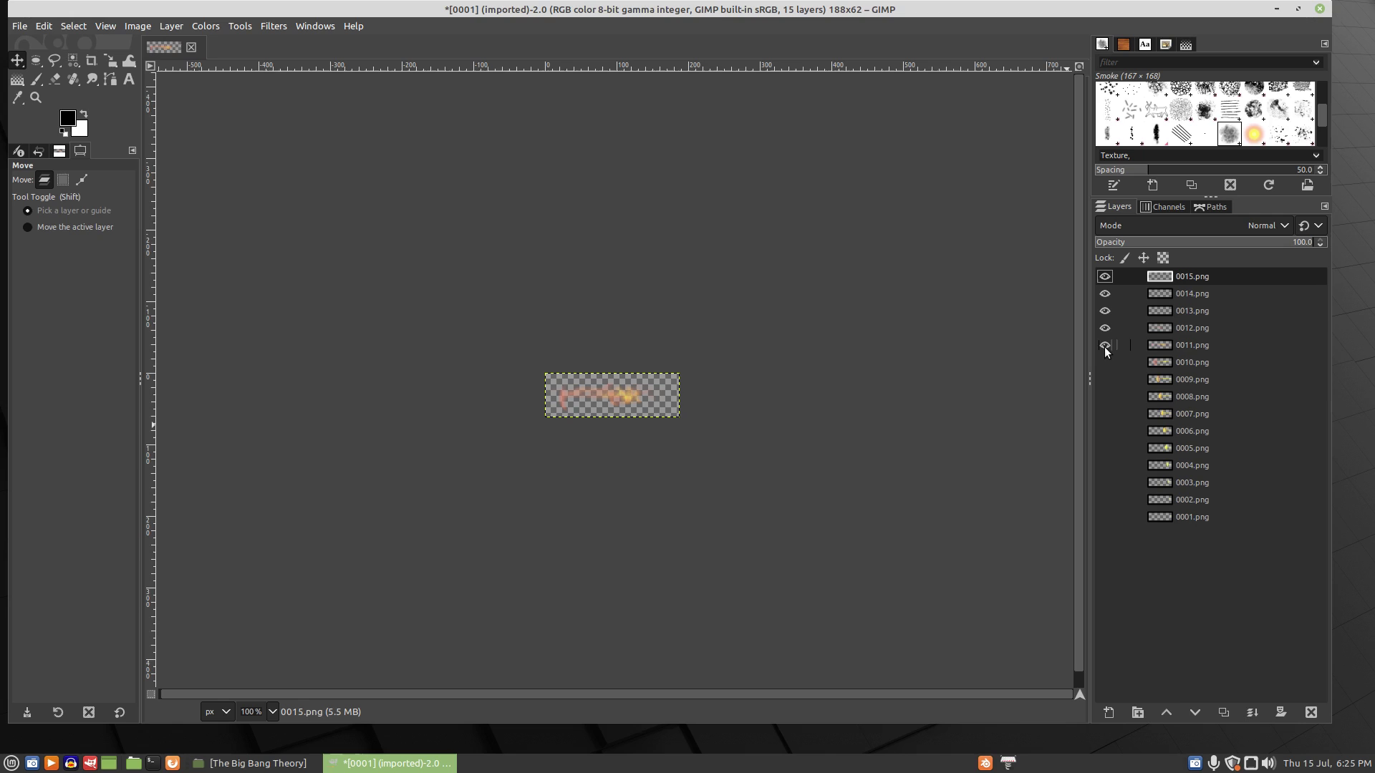
pyautogui.click(1104, 345)
# Delete the frame layers 0013.png, 0014.png and 0015.png.
pyautogui.click(1168, 311)
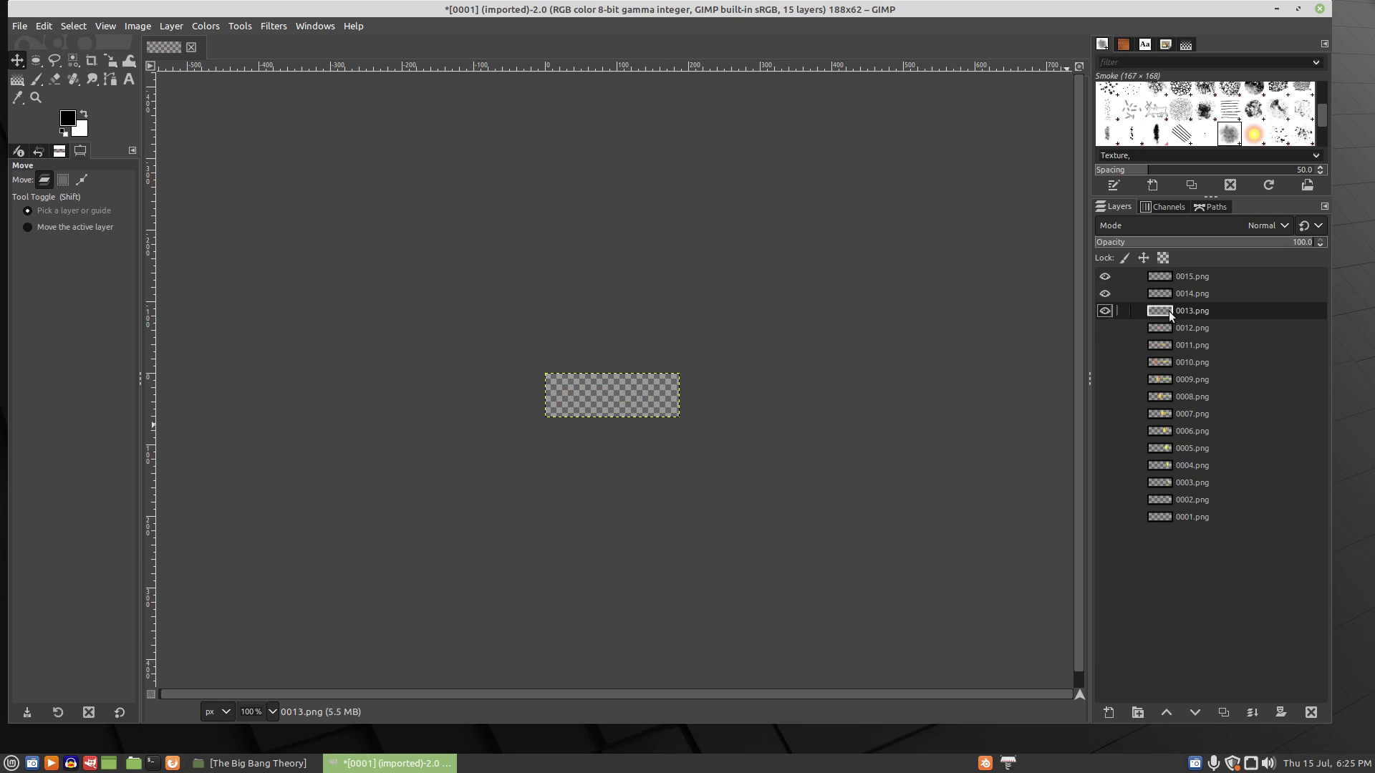
pyautogui.rightClick(1168, 311)
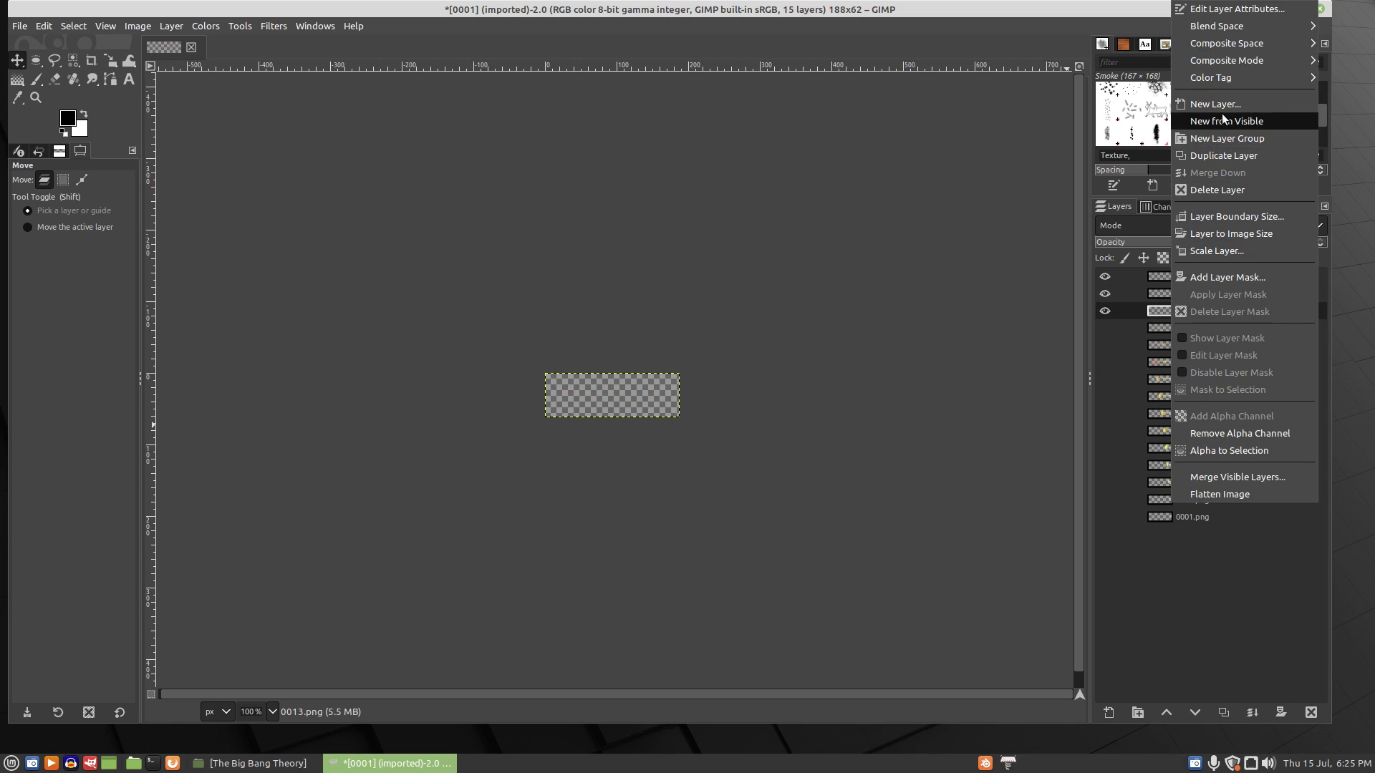
pyautogui.click(1214, 189)
pyautogui.click(1164, 290)
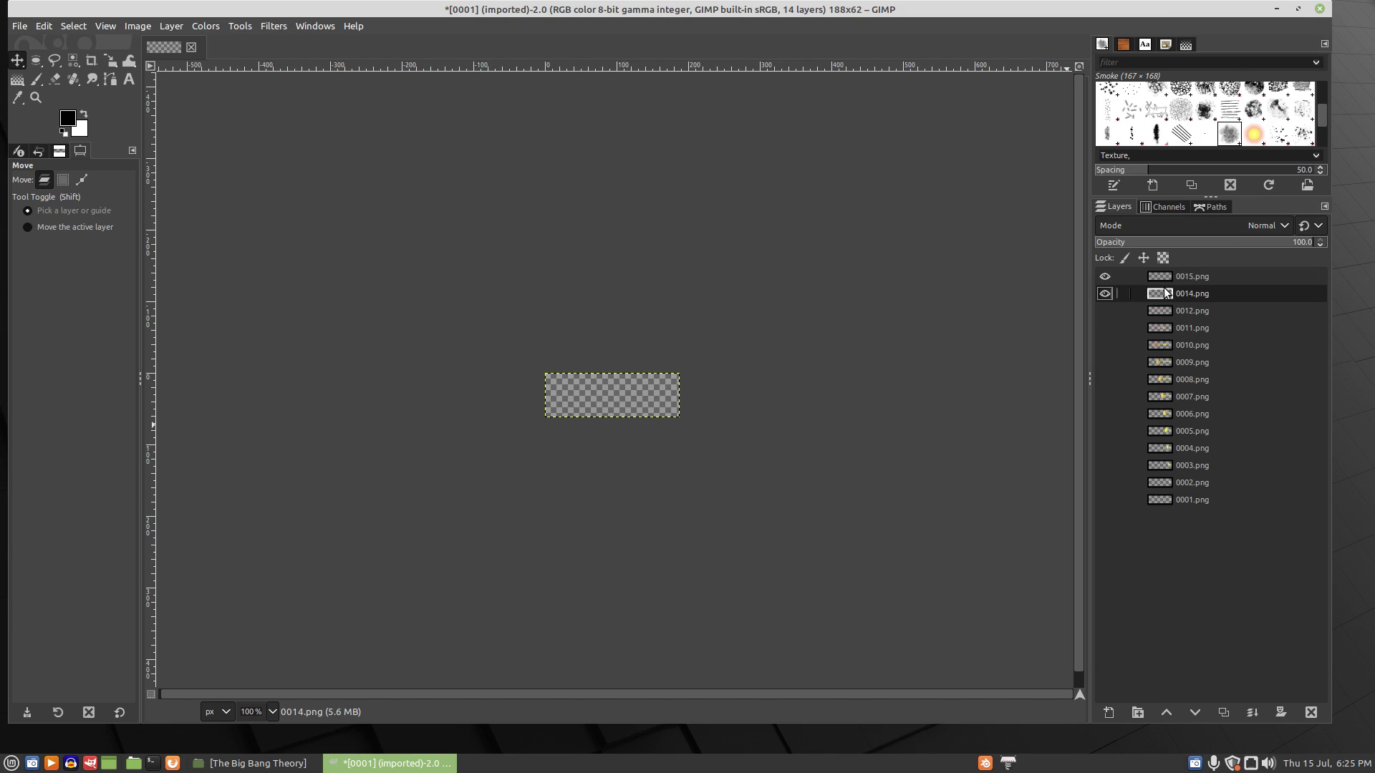
pyautogui.rightClick(1164, 290)
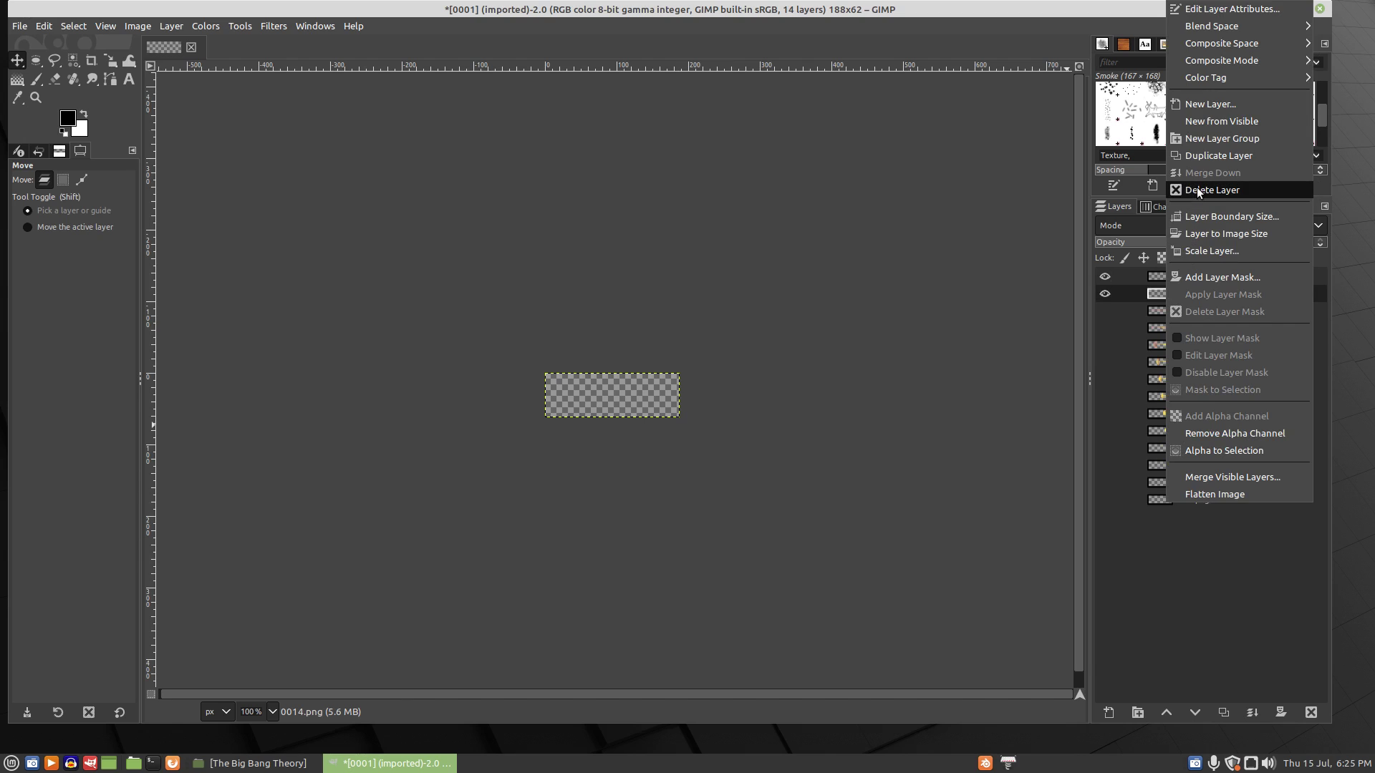
pyautogui.click(1196, 191)
pyautogui.click(1156, 275)
pyautogui.rightClick(1156, 275)
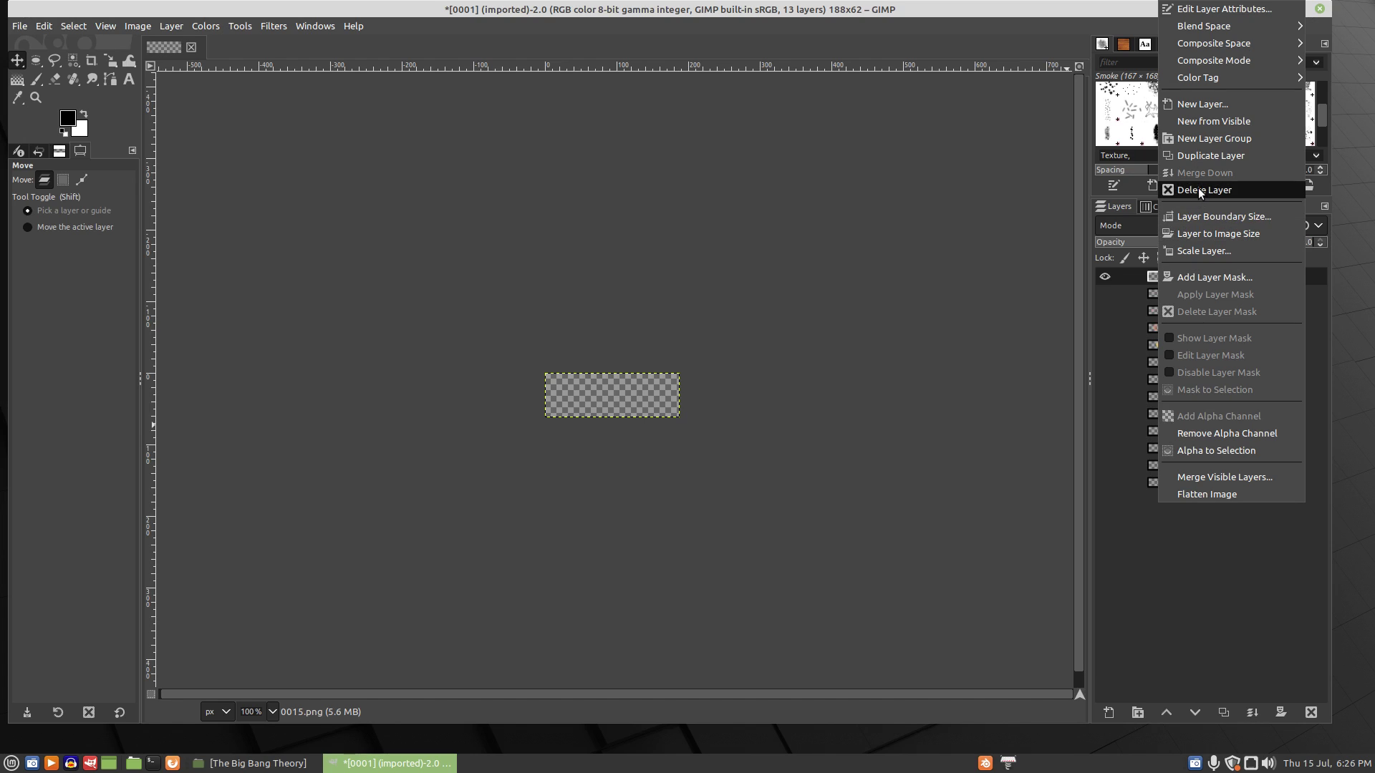
pyautogui.click(1197, 189)
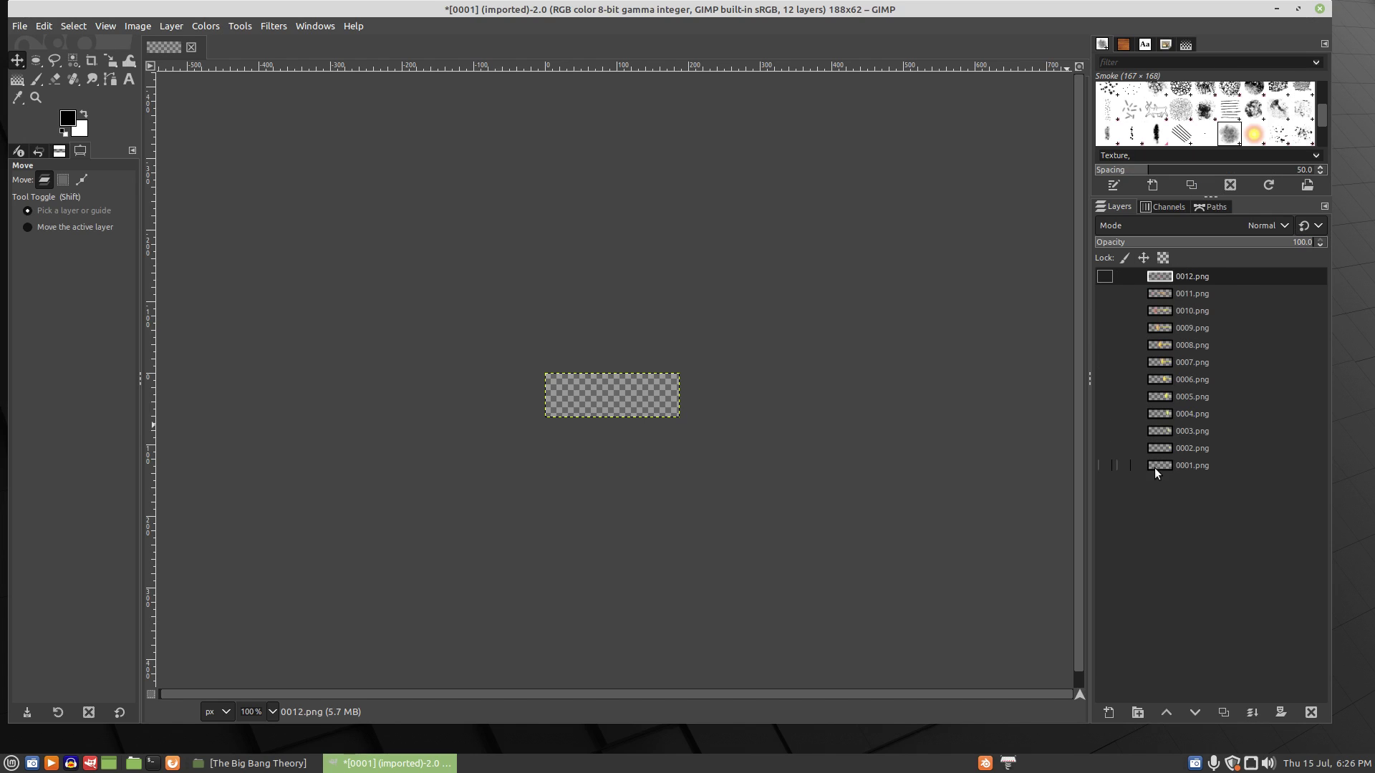
# Leave only 0001.png visible by hiding 0012.png and showing 0001.png again.
pyautogui.click(1154, 290)
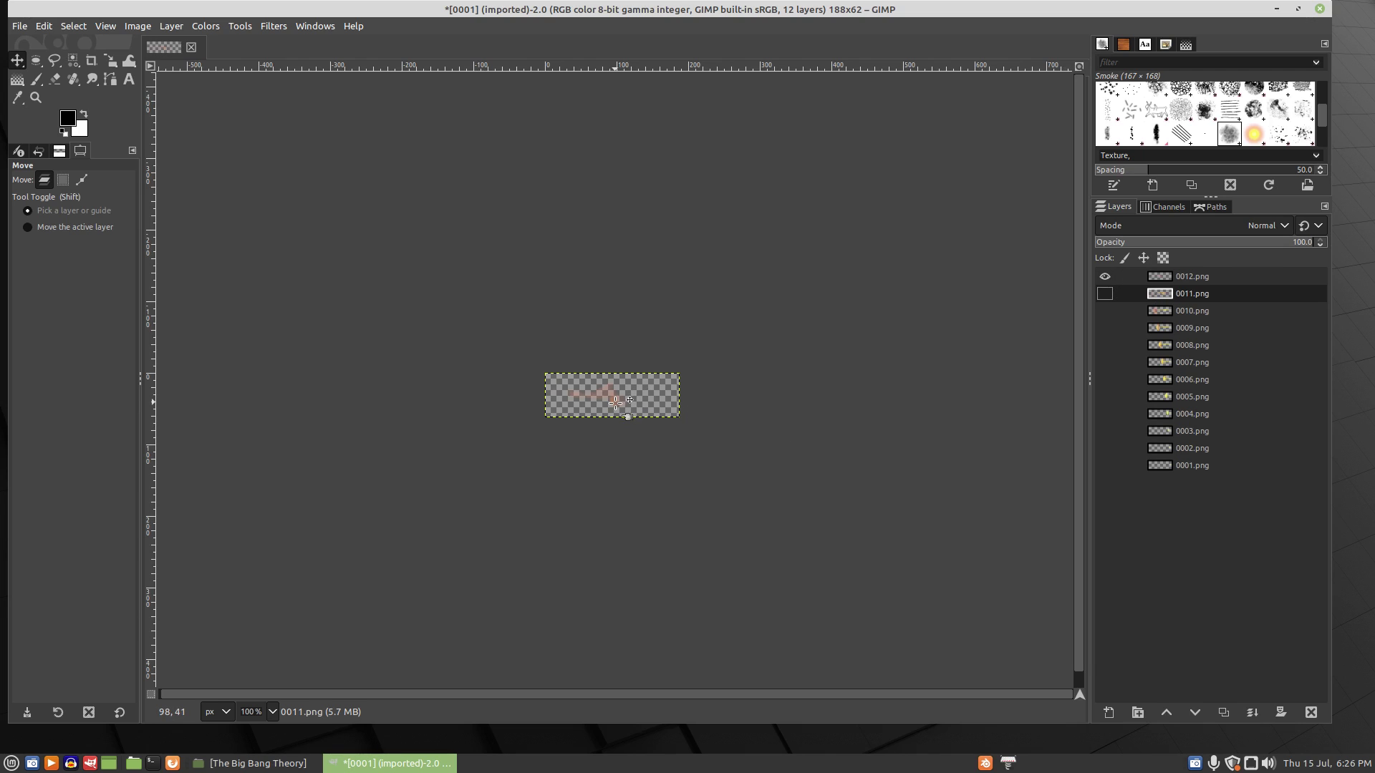
pyautogui.click(1105, 276)
pyautogui.click(1103, 466)
pyautogui.rightClick(1166, 502)
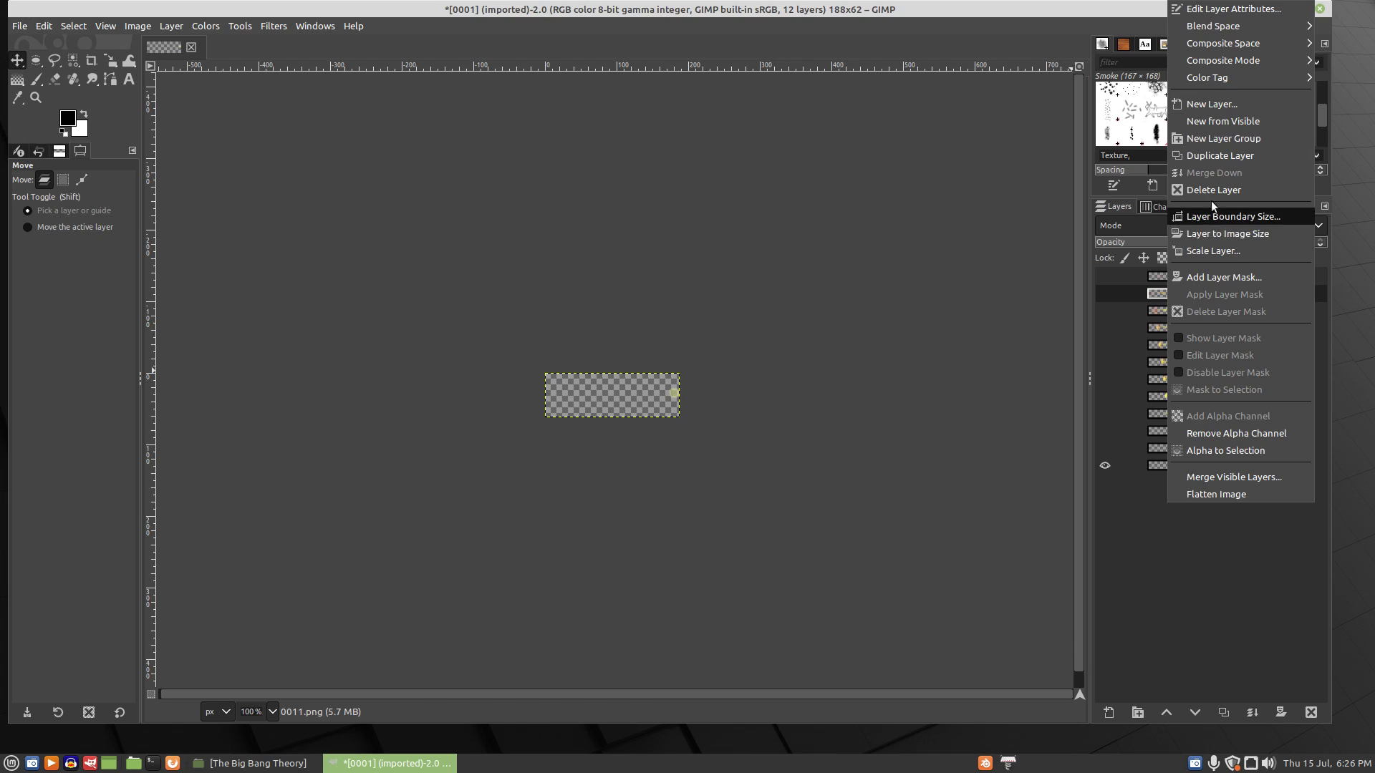
# Add a new Layer Group, move it down the stack, and drag frames 0002–0012.png into it.
pyautogui.click(1210, 139)
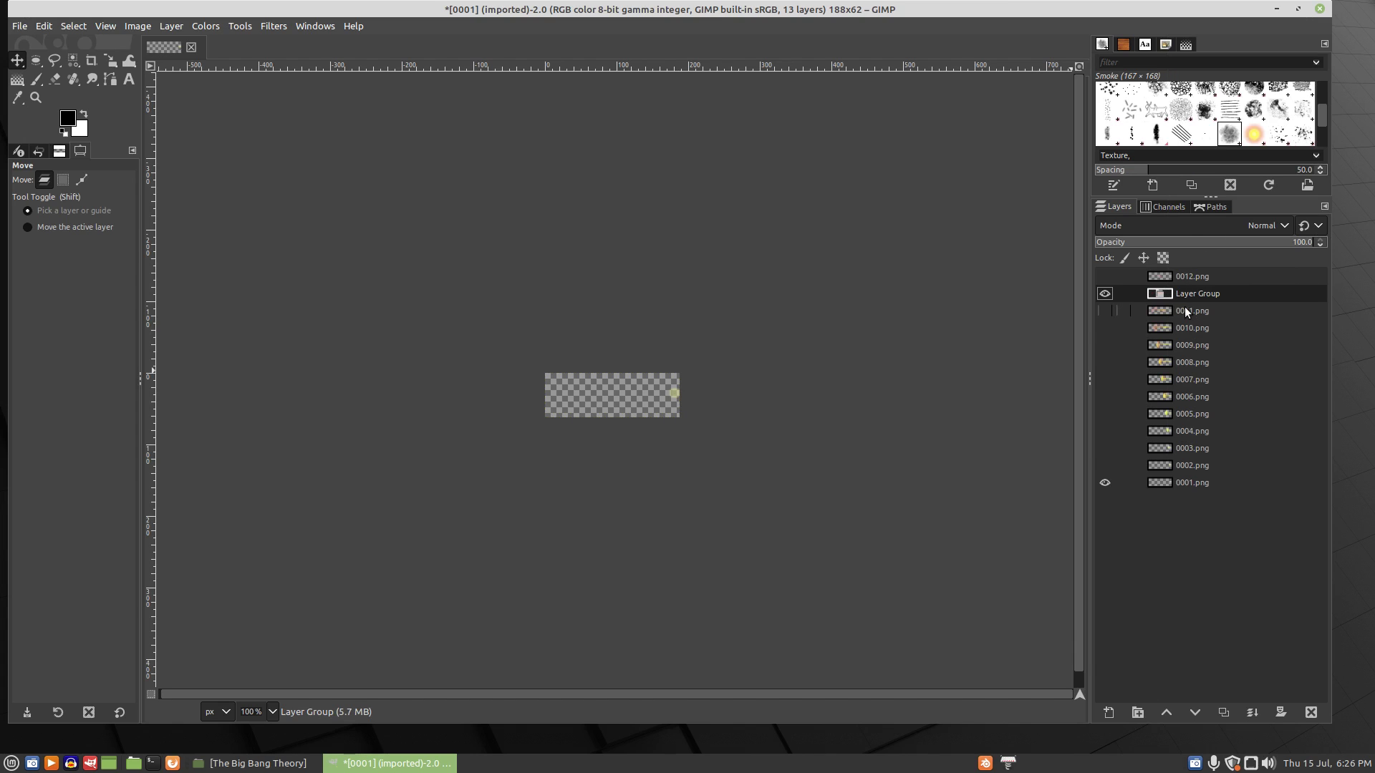
pyautogui.moveTo(1167, 289); pyautogui.dragTo(1161, 375)
pyautogui.moveTo(1161, 325); pyautogui.dragTo(1160, 295)
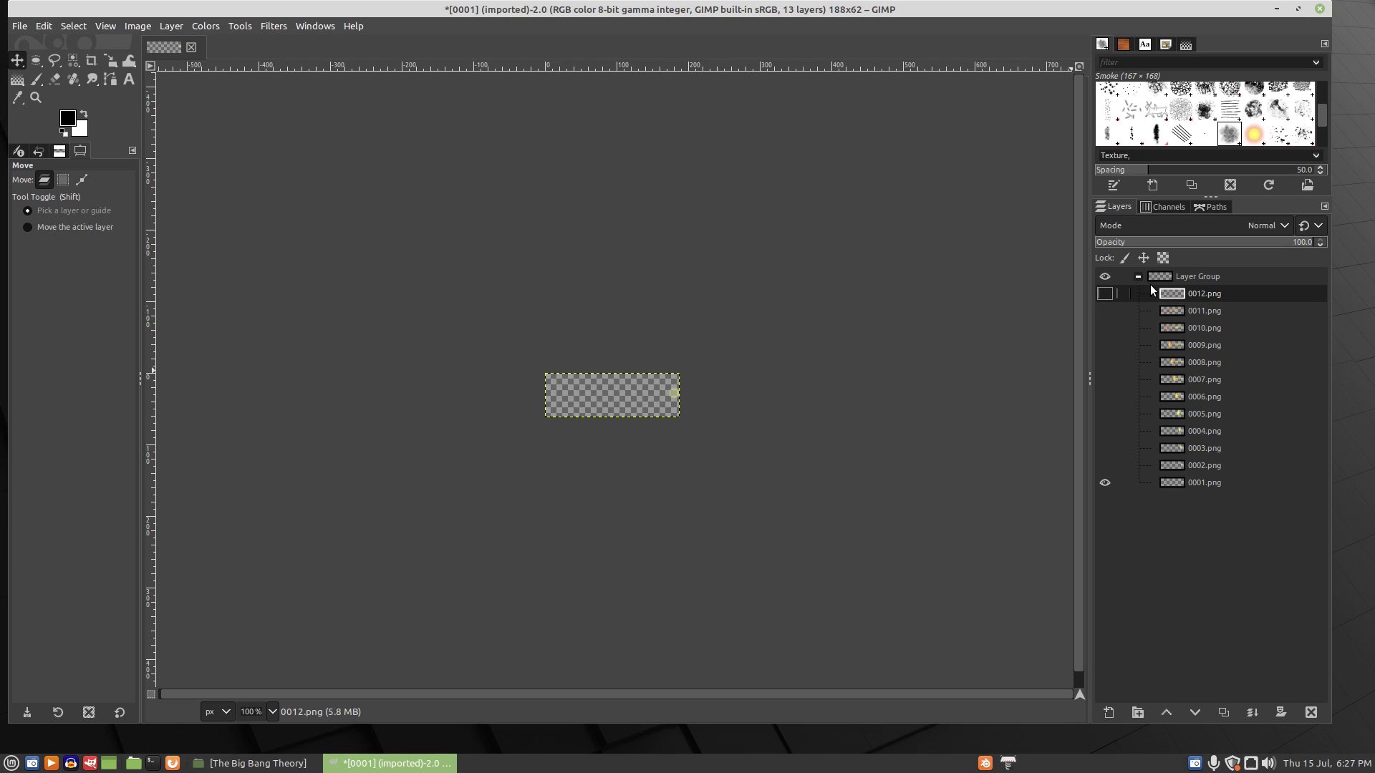
# Collapse the layer group, then create a transparent image sized 188*3 by 62*4 pixels.
pyautogui.click(1137, 276)
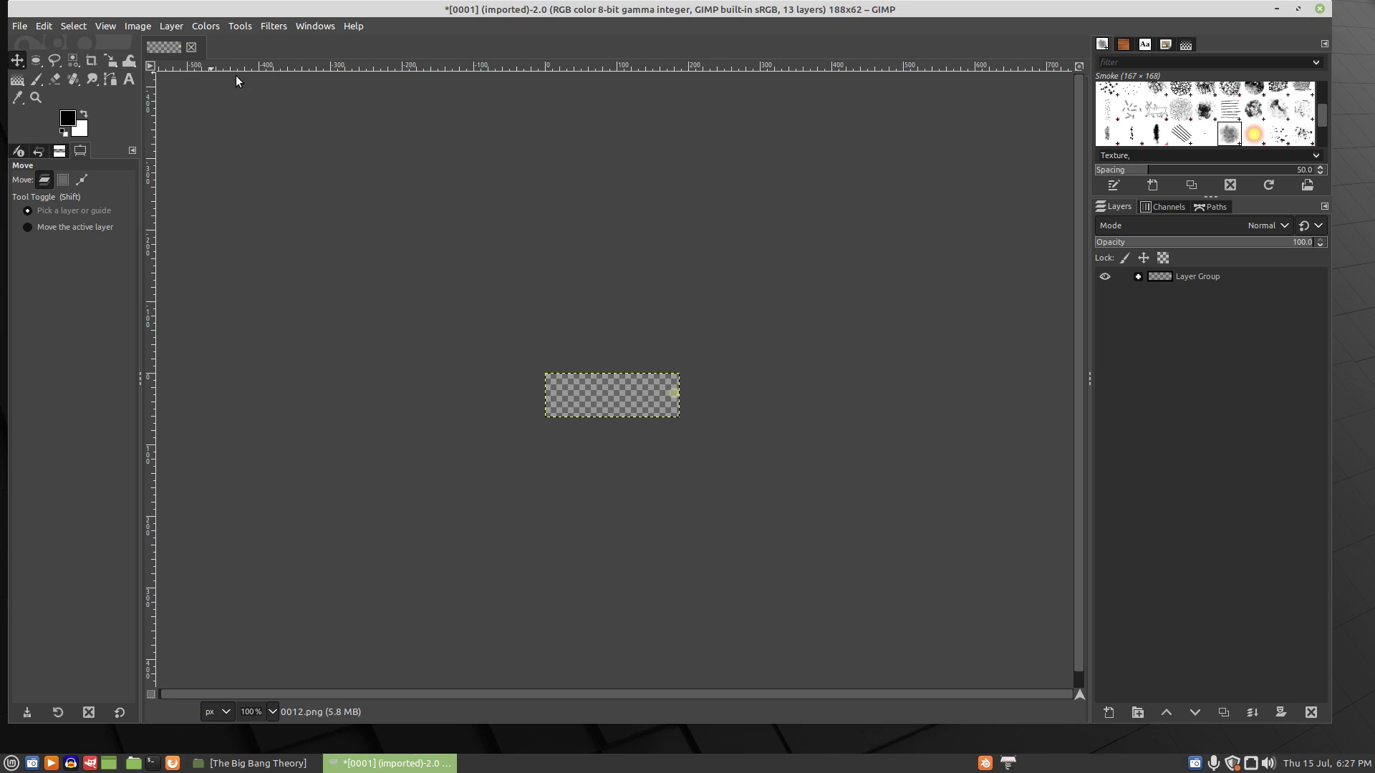
pyautogui.hotkey('ctrl', 'n')
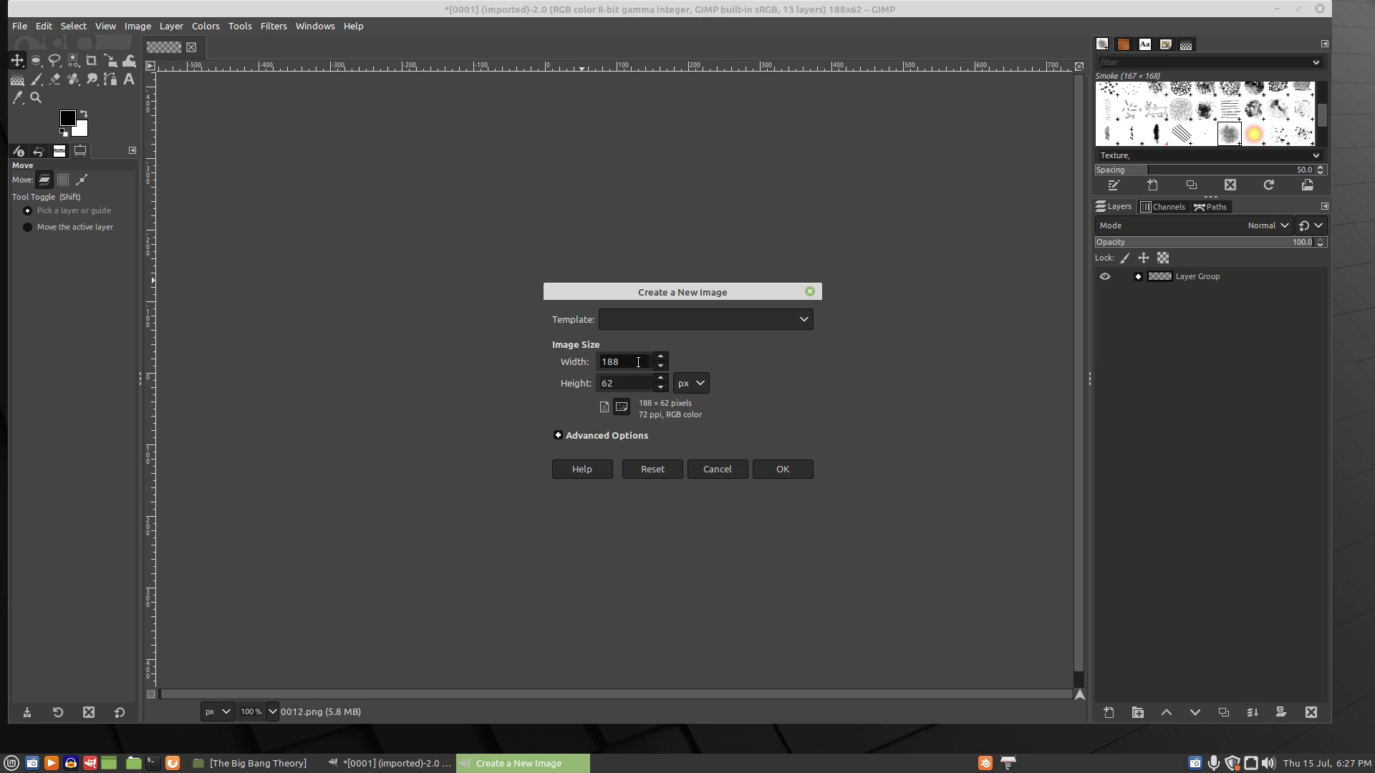
pyautogui.write('*3')
pyautogui.click(625, 382)
pyautogui.write('*4')
pyautogui.click(615, 434)
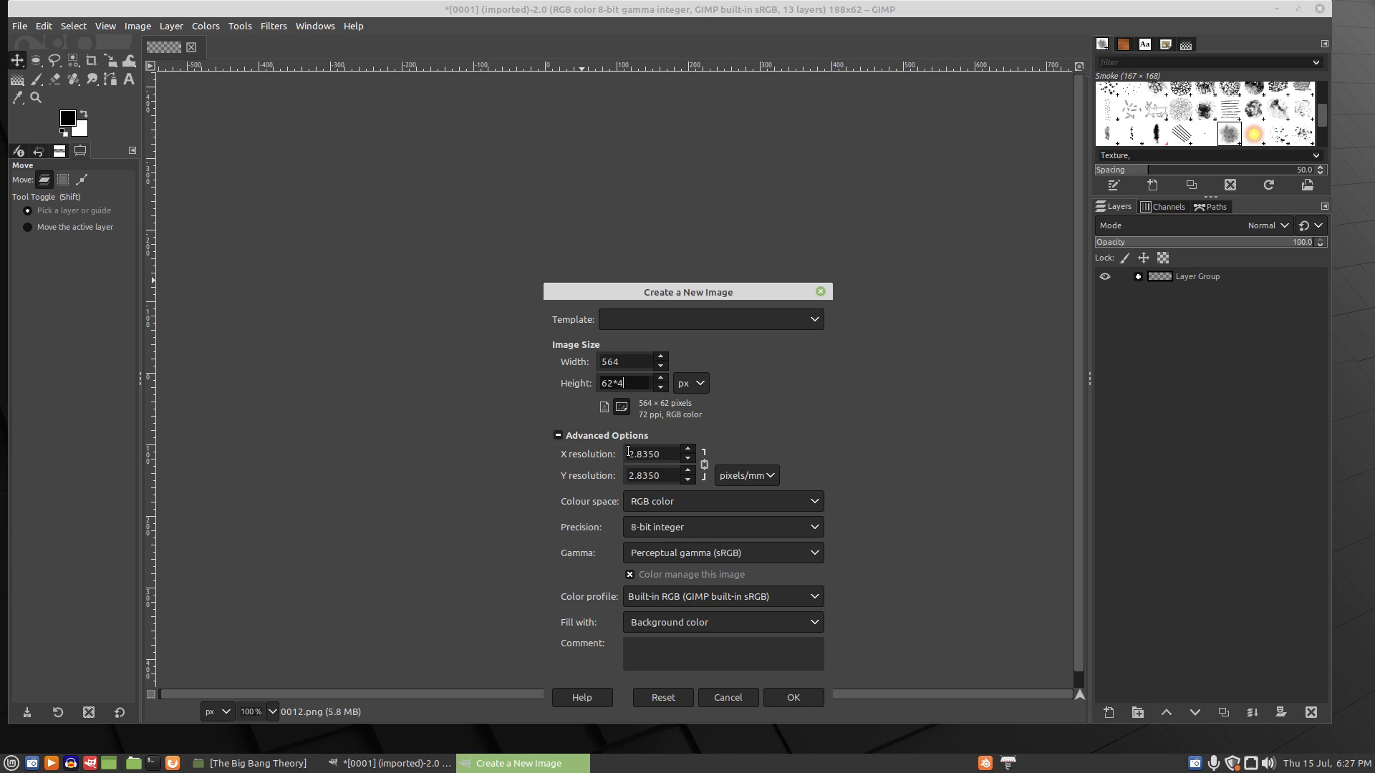
pyautogui.click(693, 617)
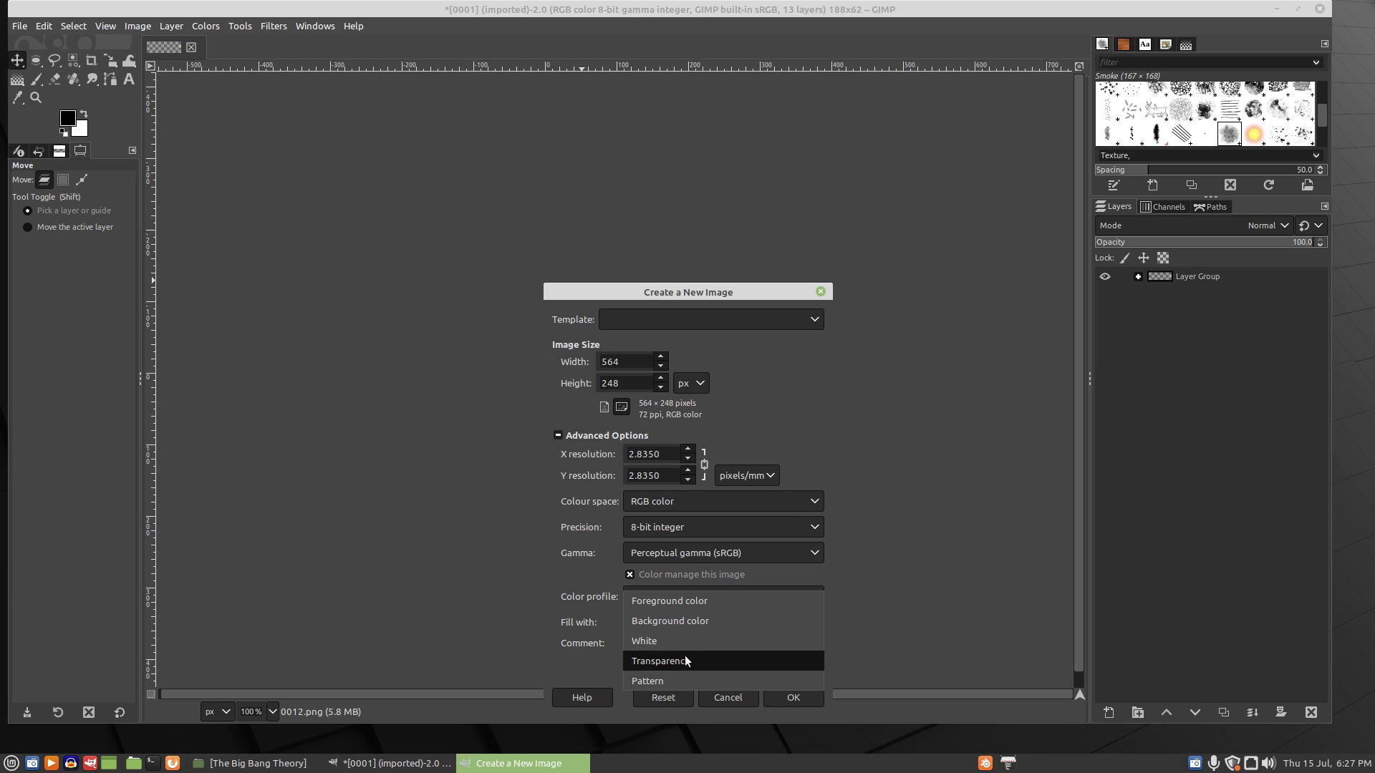
pyautogui.click(685, 656)
pyautogui.click(783, 698)
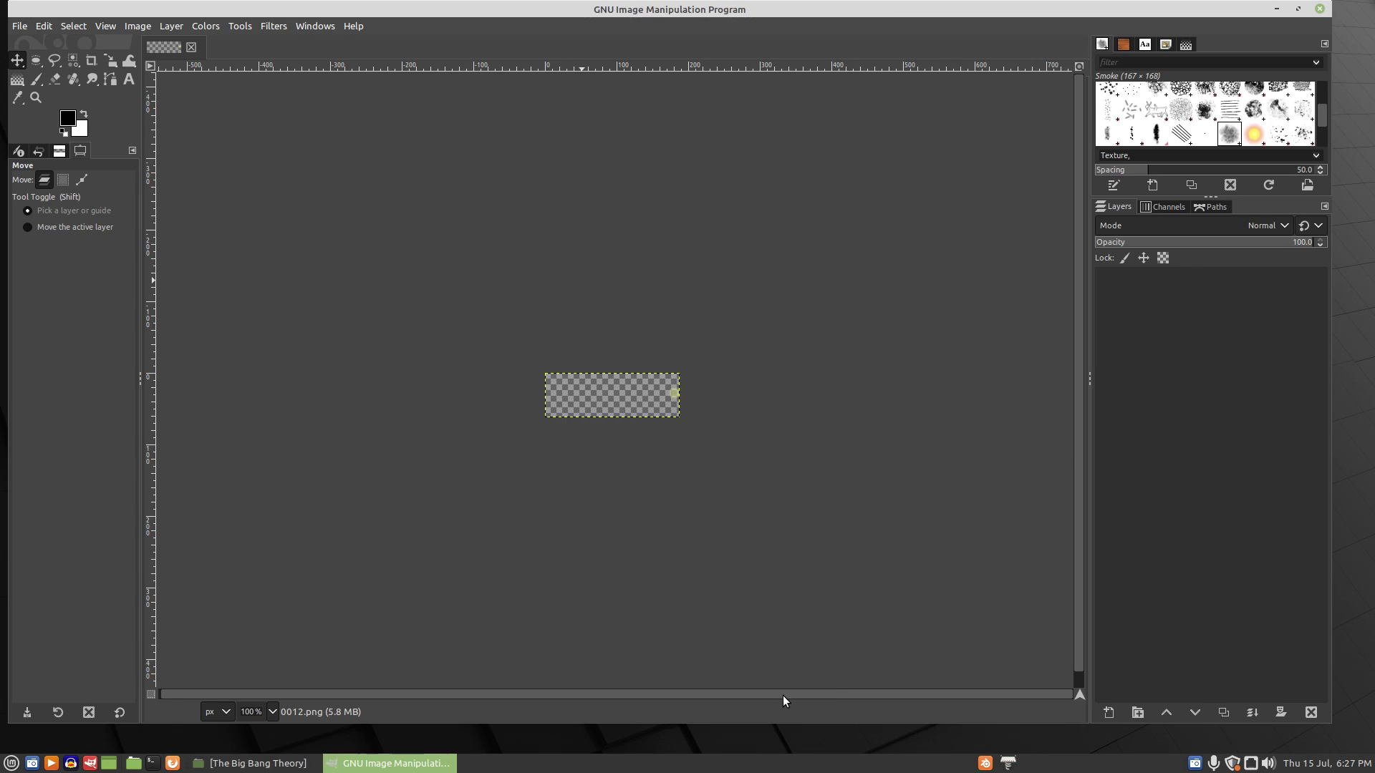
# Turn on Show Grid and Snap to Grid for the new canvas.
pyautogui.click(105, 27)
pyautogui.click(126, 325)
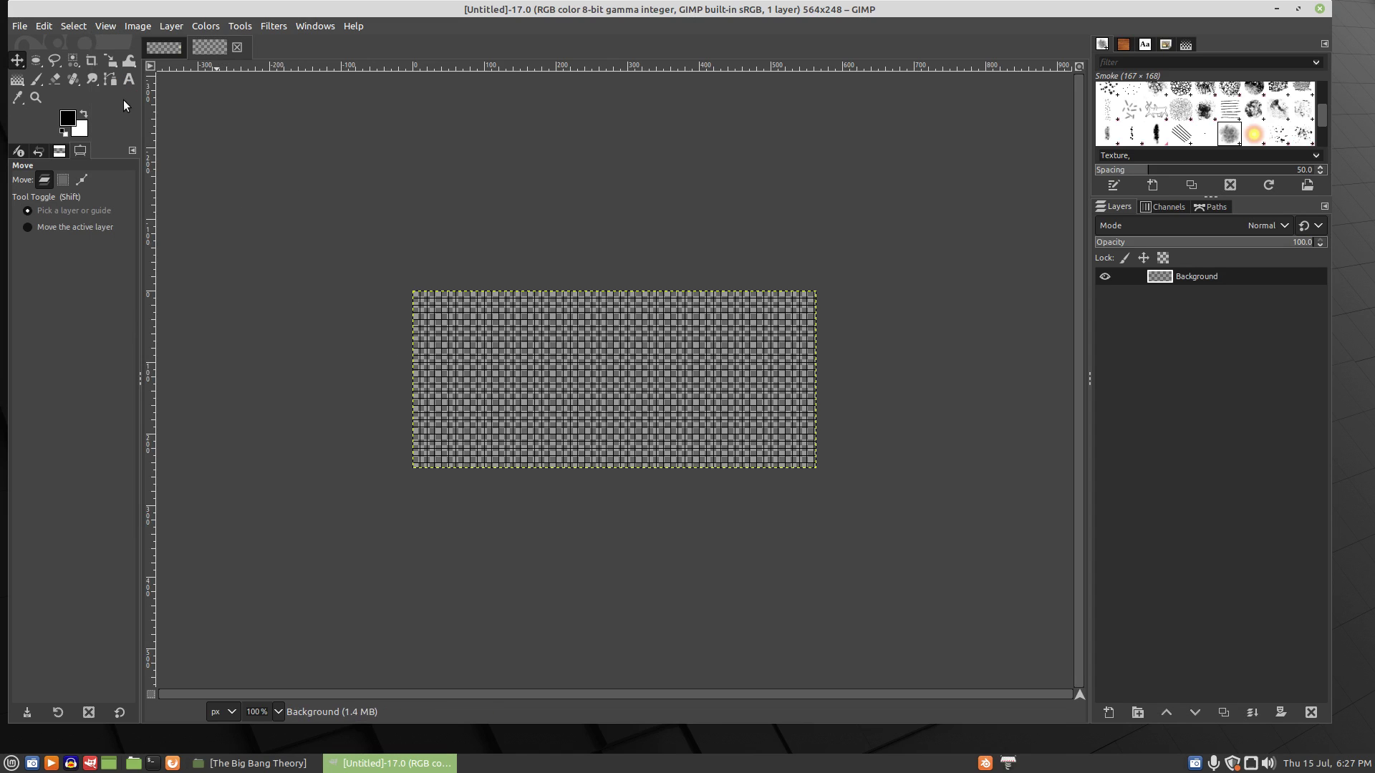
pyautogui.click(110, 28)
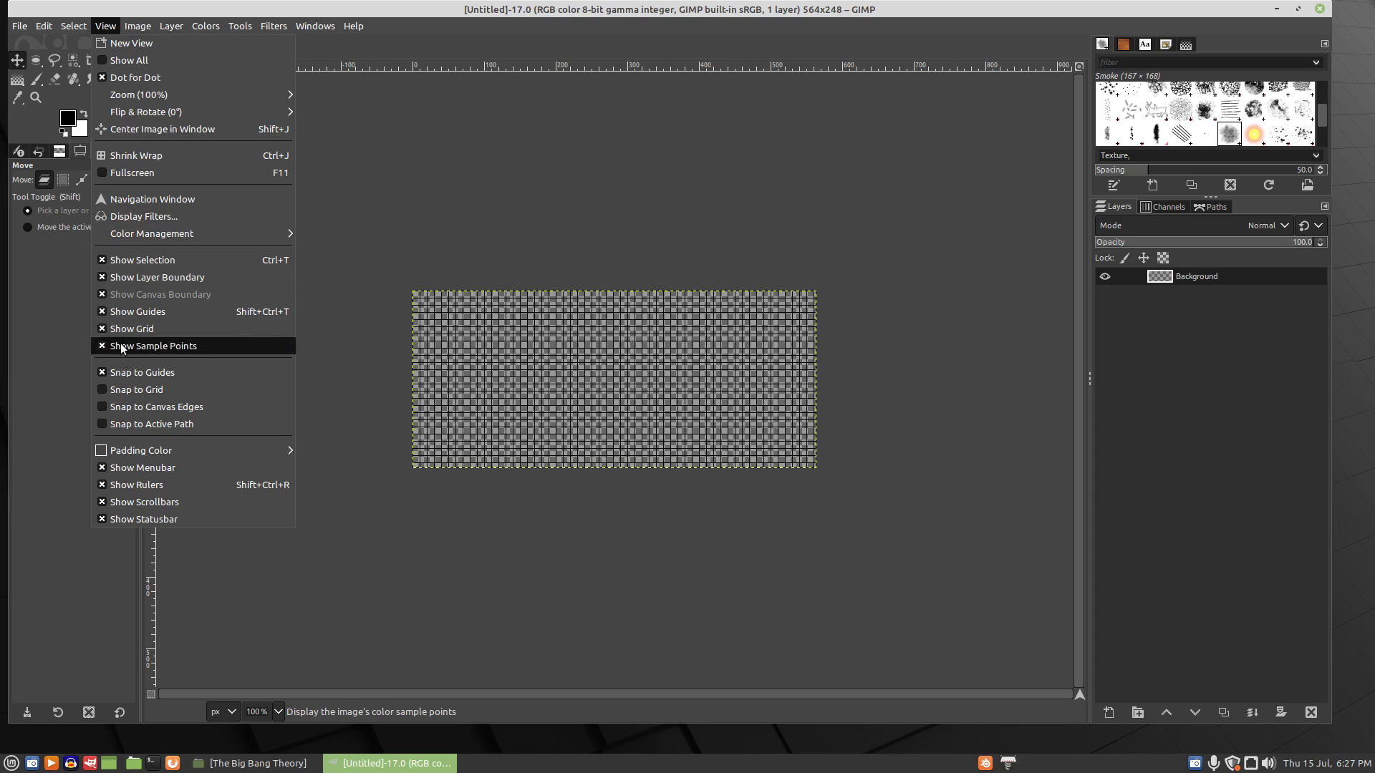
pyautogui.click(123, 389)
# Set the grid spacing to 188 px horizontal and 62 px vertical.
pyautogui.click(136, 26)
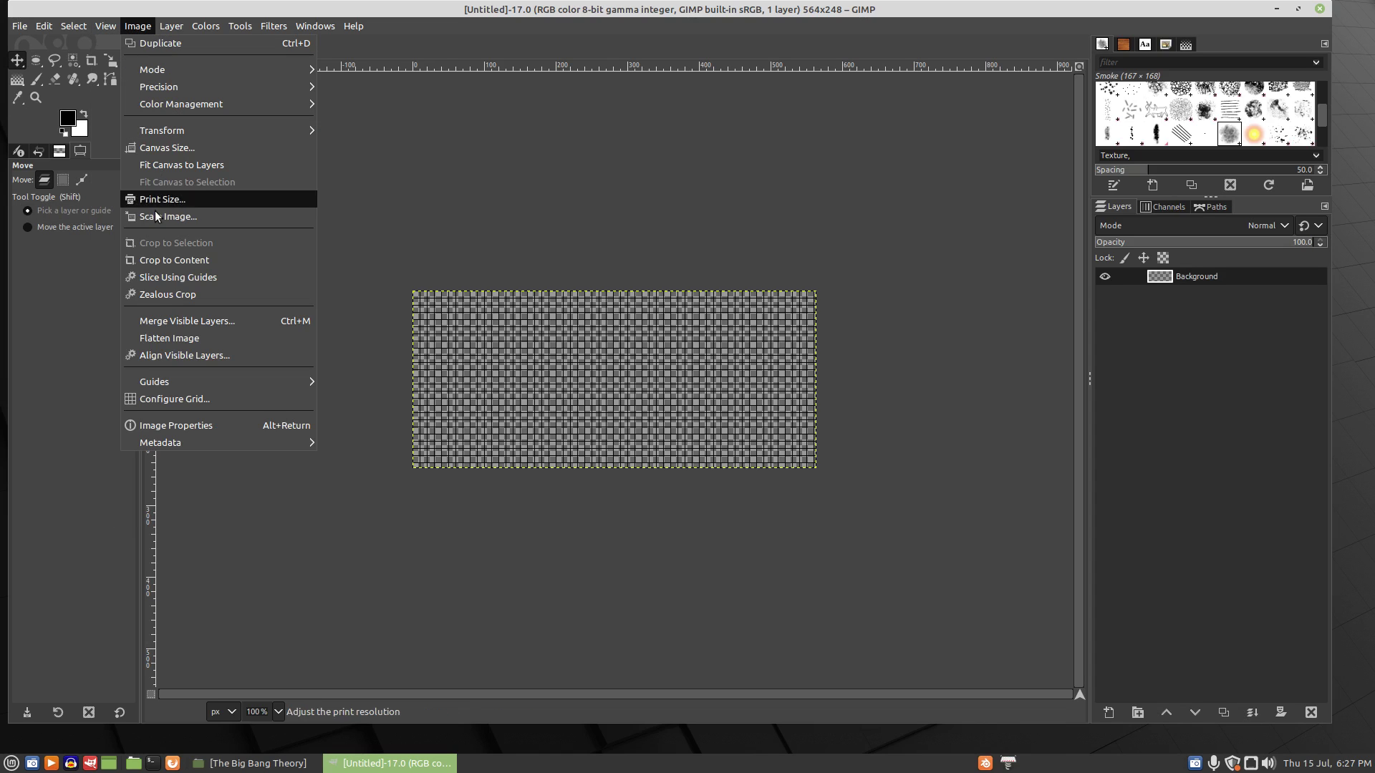
pyautogui.click(160, 394)
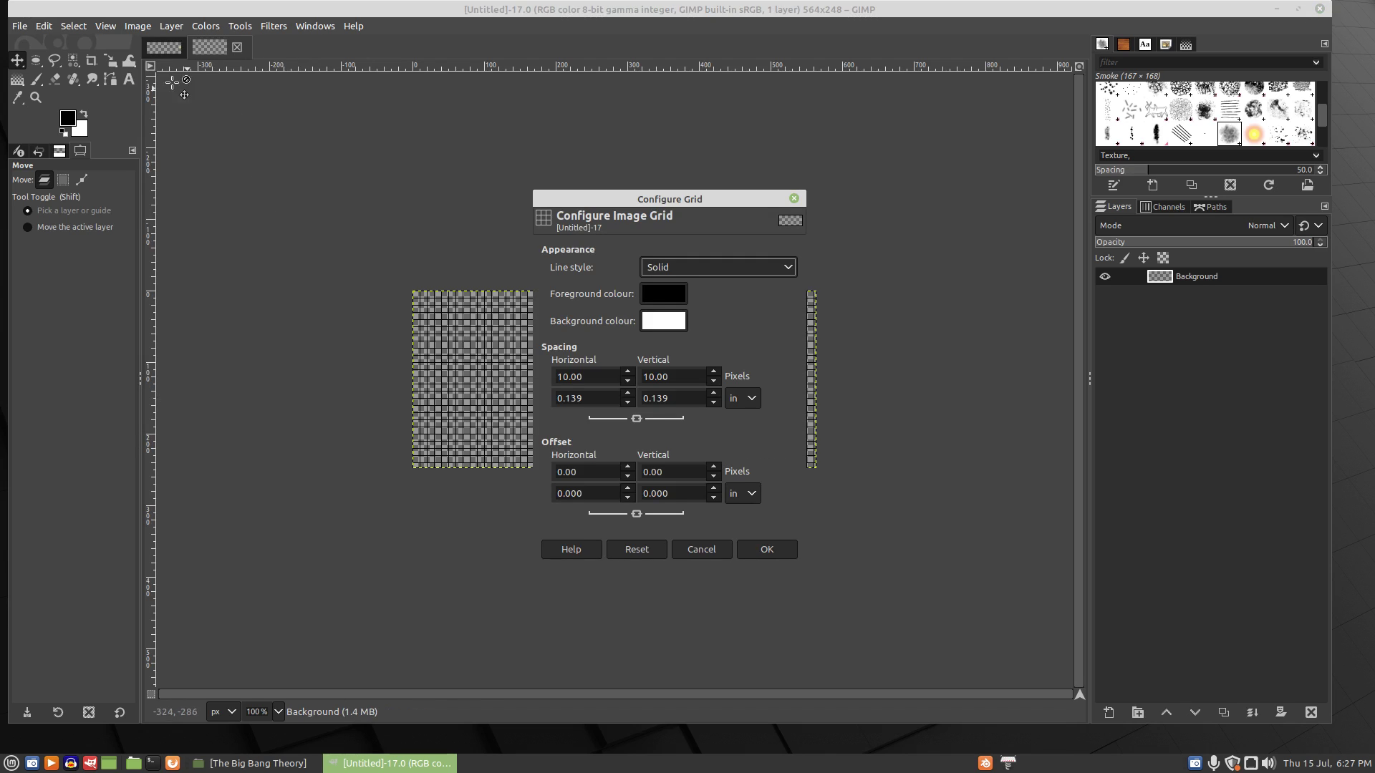
pyautogui.click(169, 48)
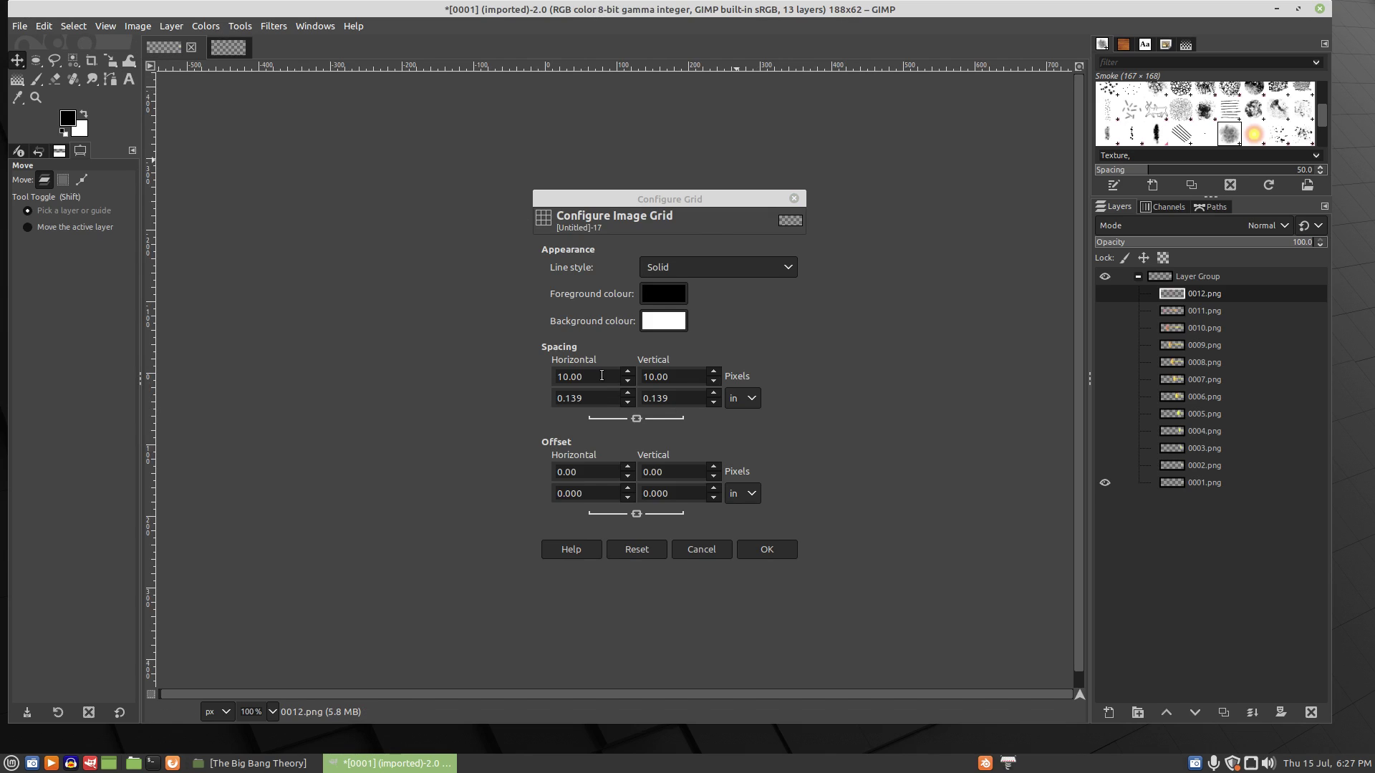
pyautogui.moveTo(597, 378); pyautogui.dragTo(522, 378)
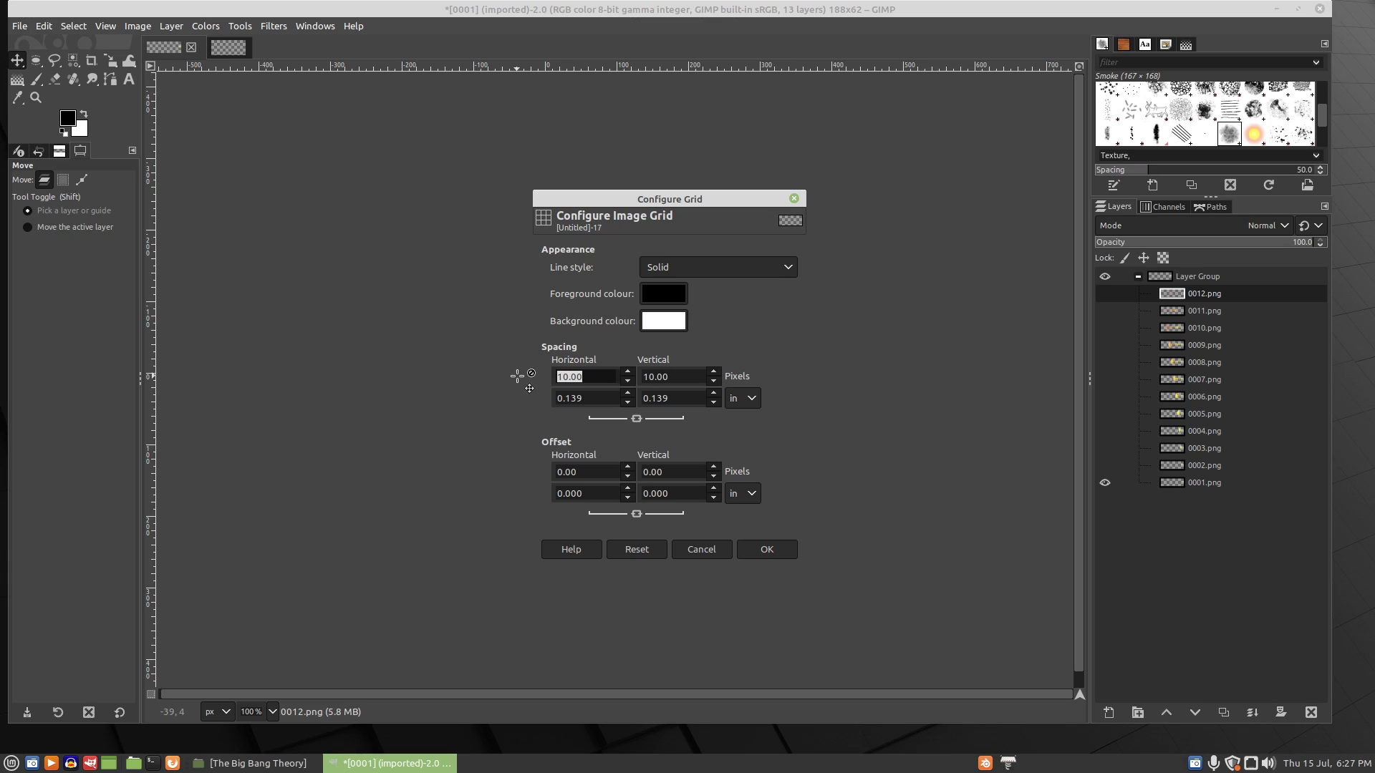
pyautogui.write('188')
pyautogui.click(636, 418)
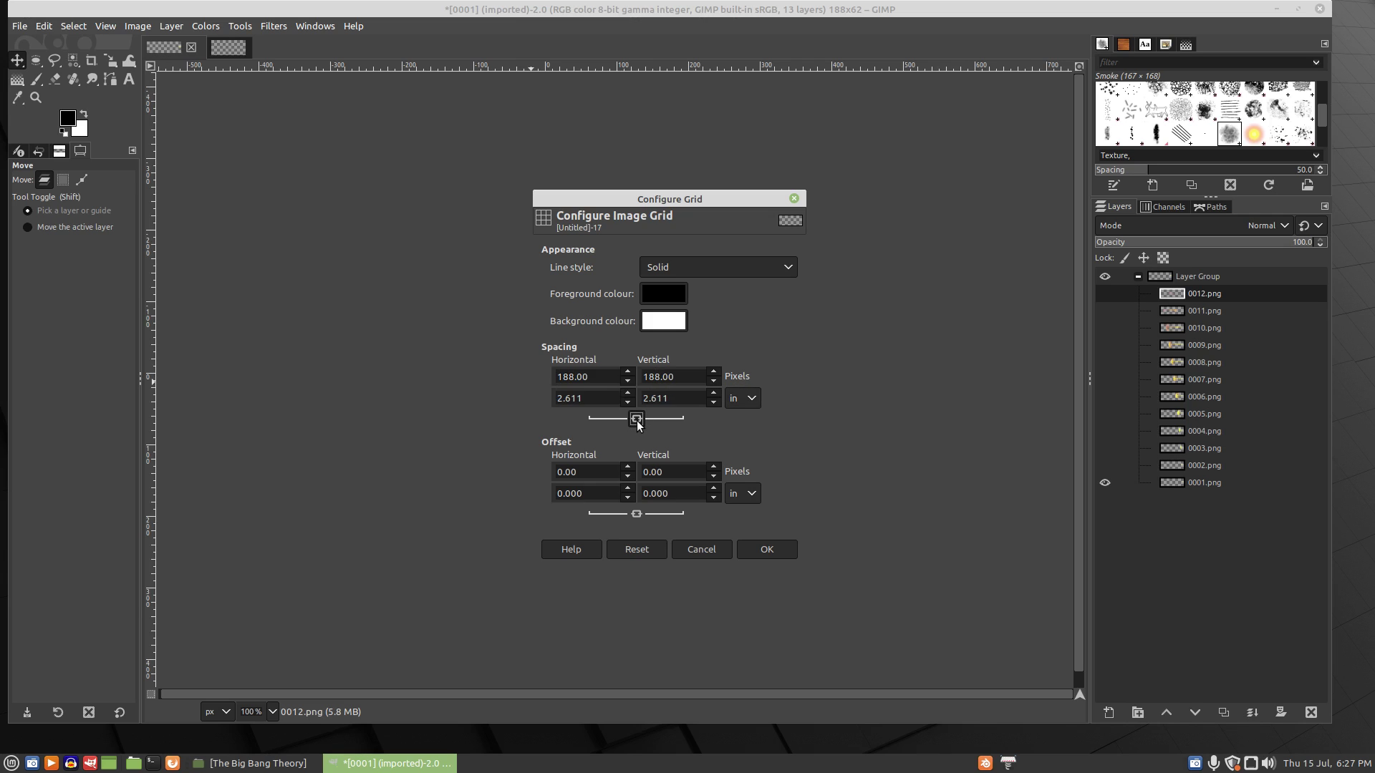
pyautogui.doubleClick(689, 377)
pyautogui.write('62')
pyautogui.click(228, 47)
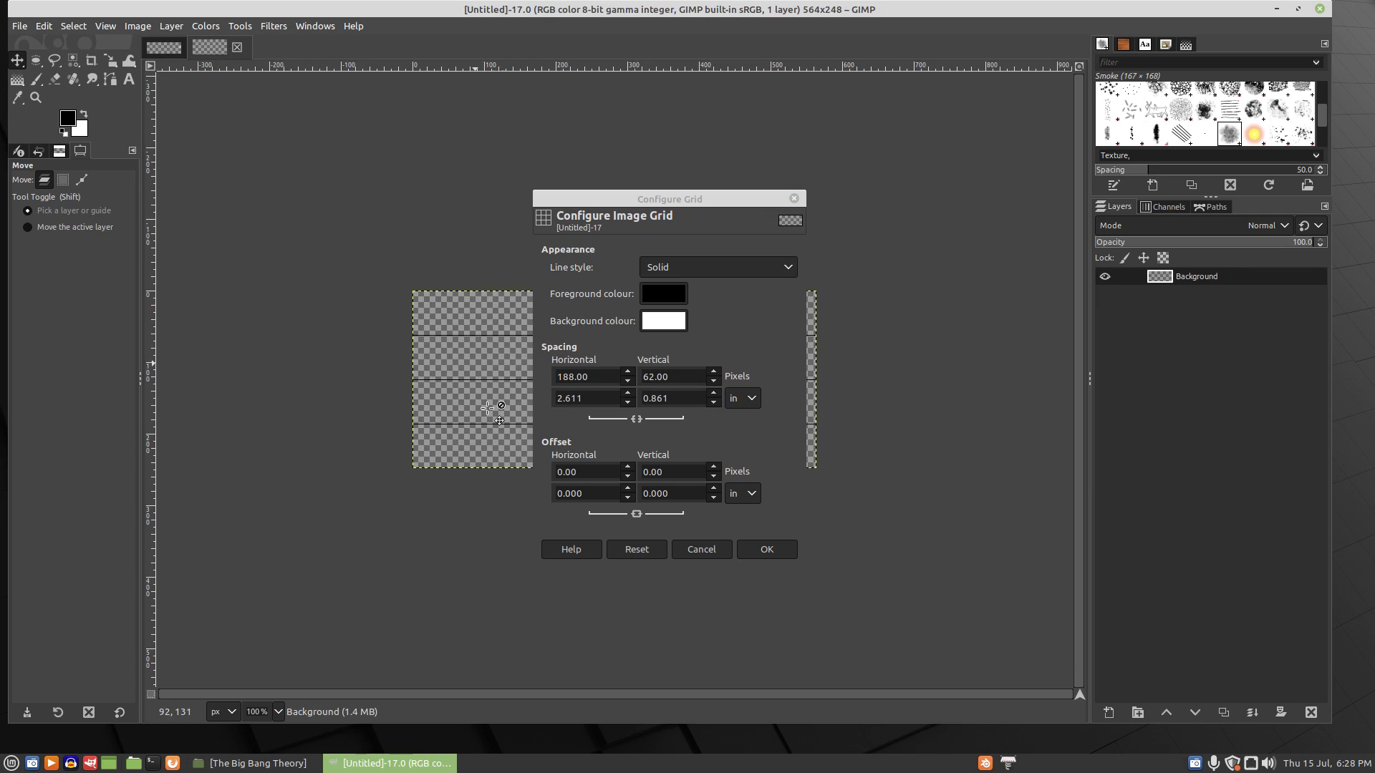
pyautogui.click(777, 550)
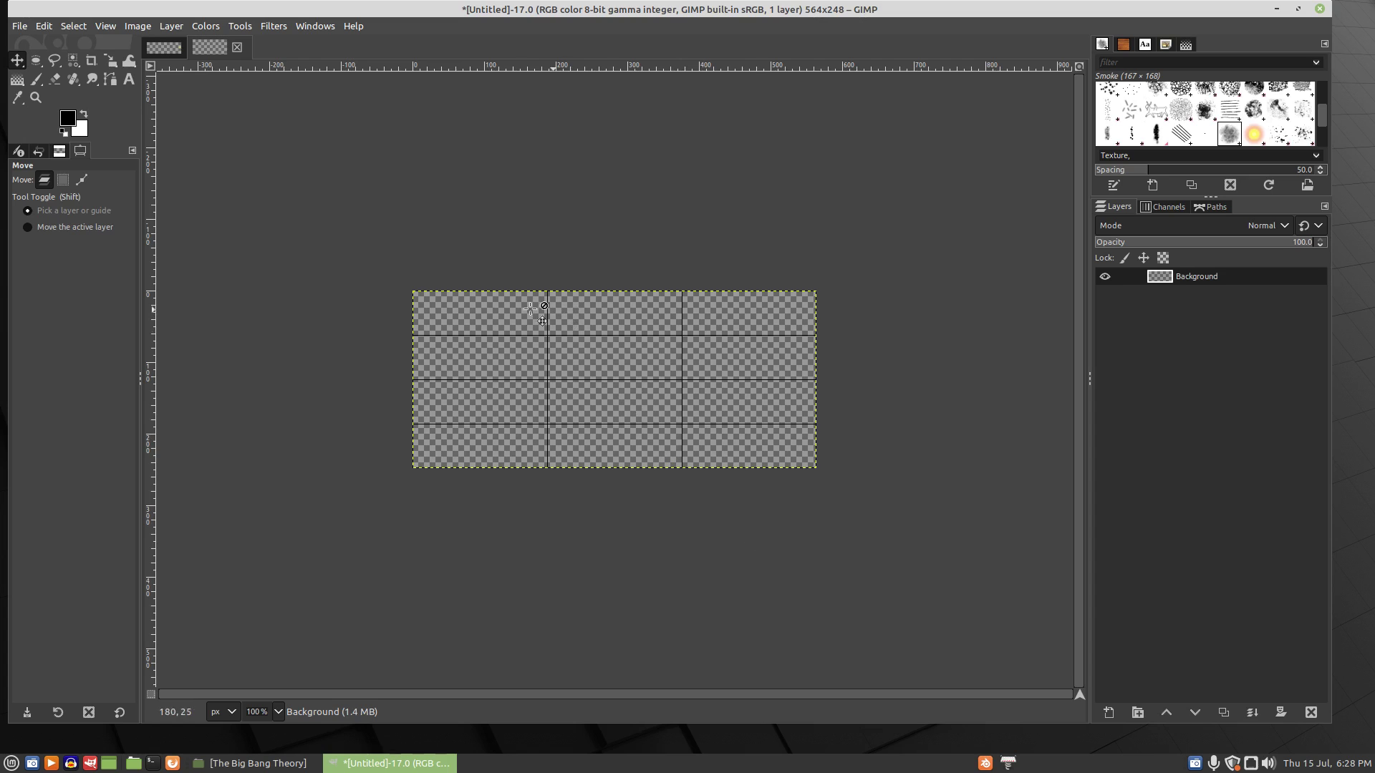
# Drag the collapsed flame Layer Group into the 564×248 sheet and expand the copied group.
pyautogui.click(165, 54)
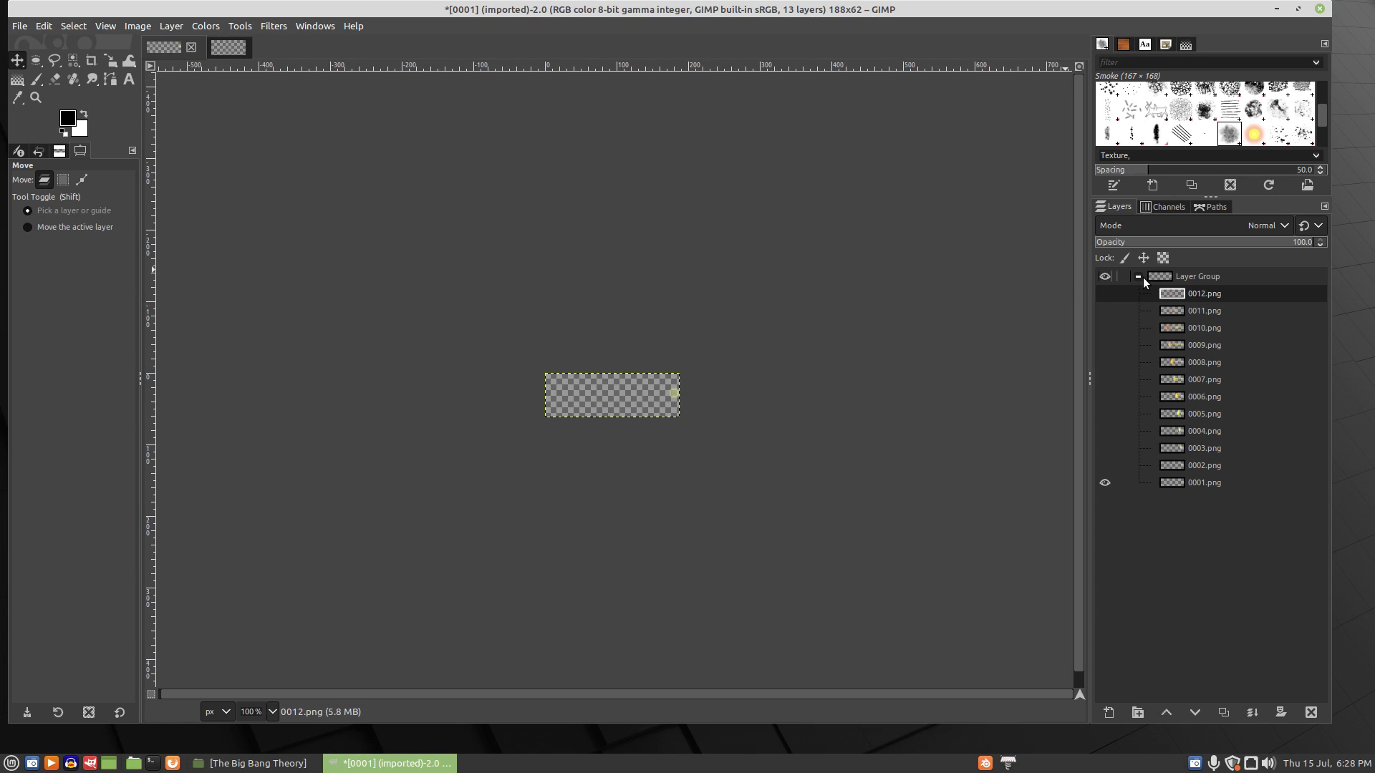
pyautogui.click(1138, 277)
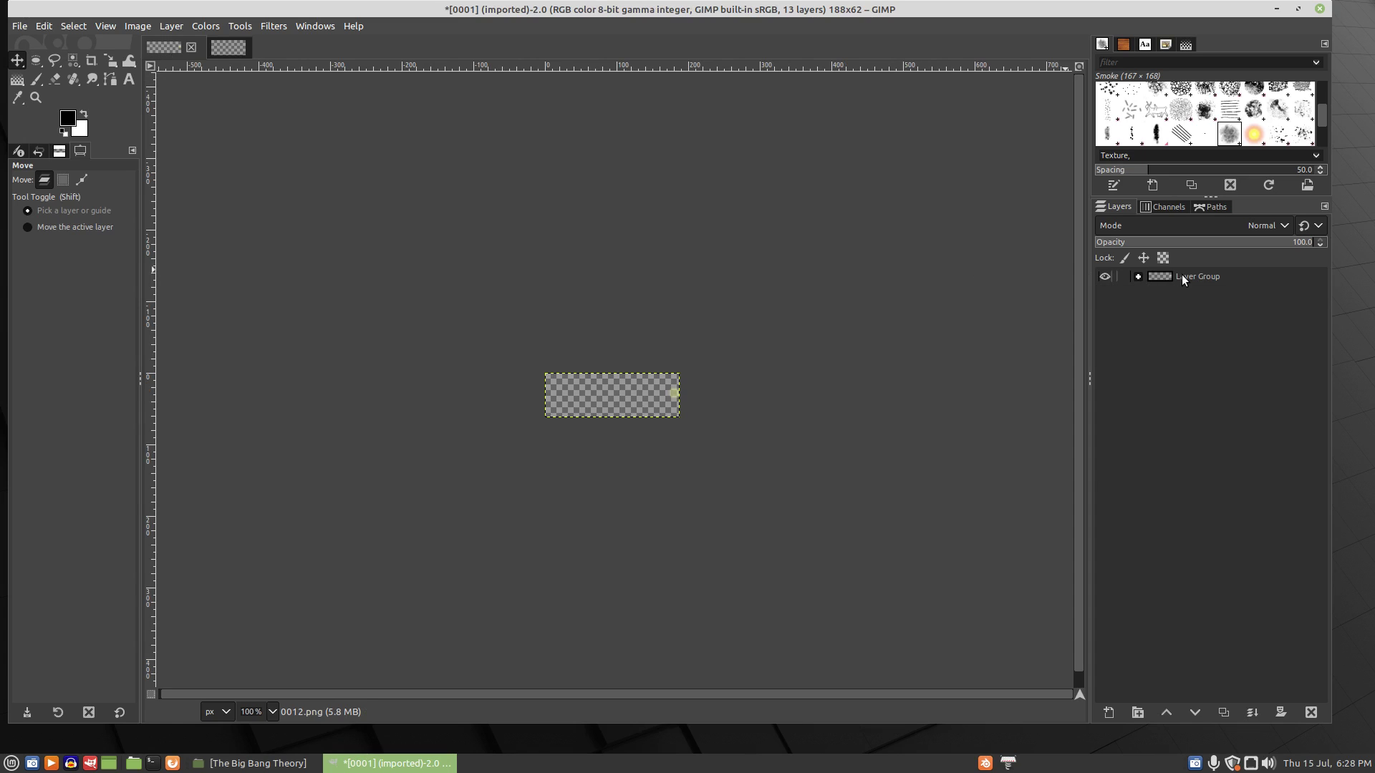
pyautogui.moveTo(1181, 280); pyautogui.dragTo(275, 83)
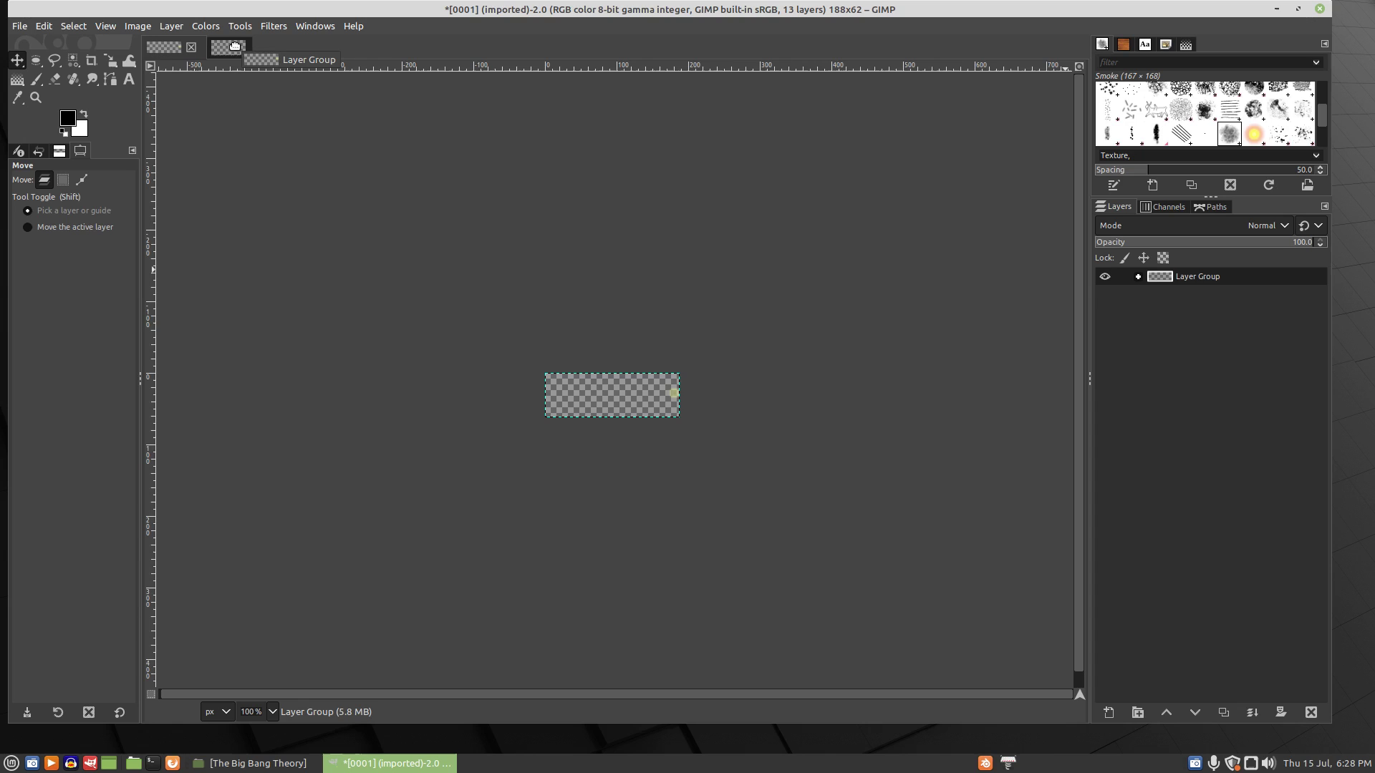
pyautogui.moveTo(235, 46); pyautogui.dragTo(626, 374)
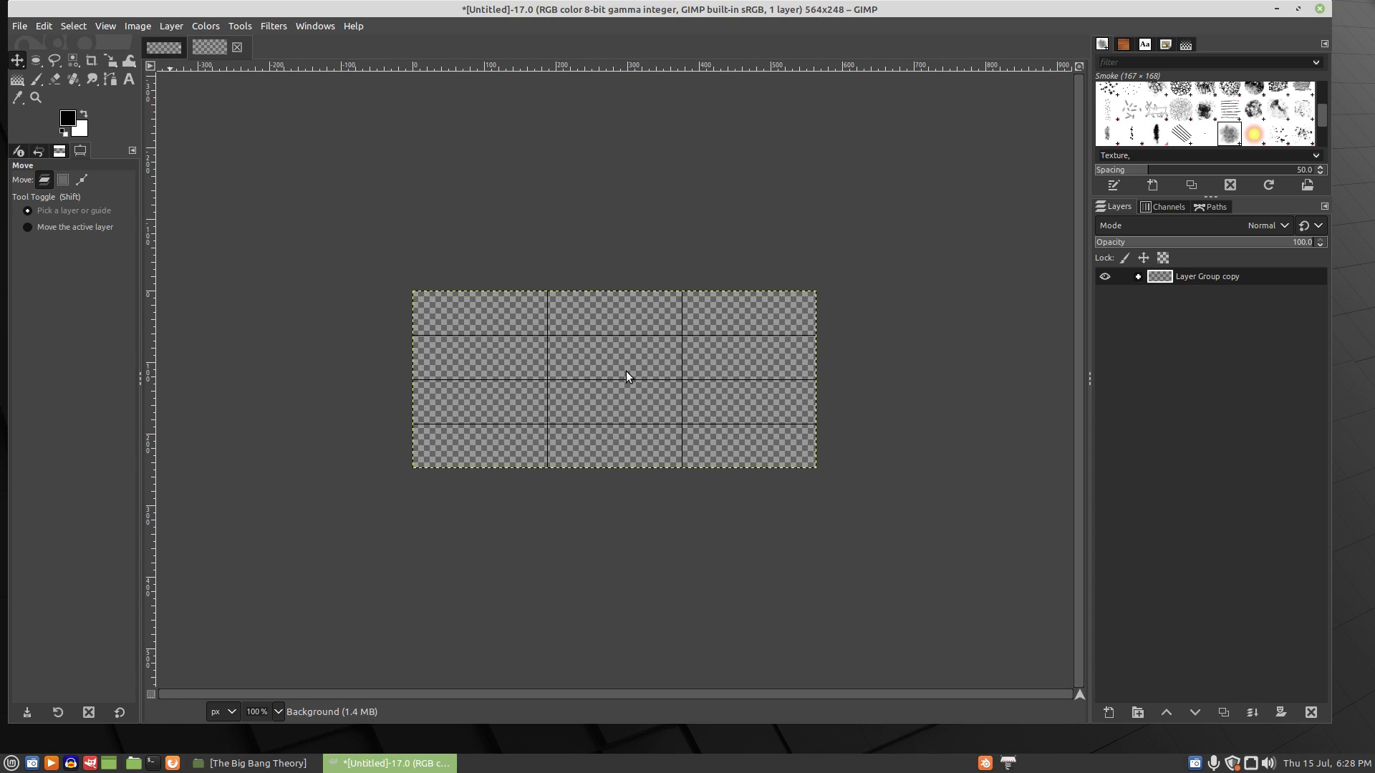
pyautogui.click(1139, 278)
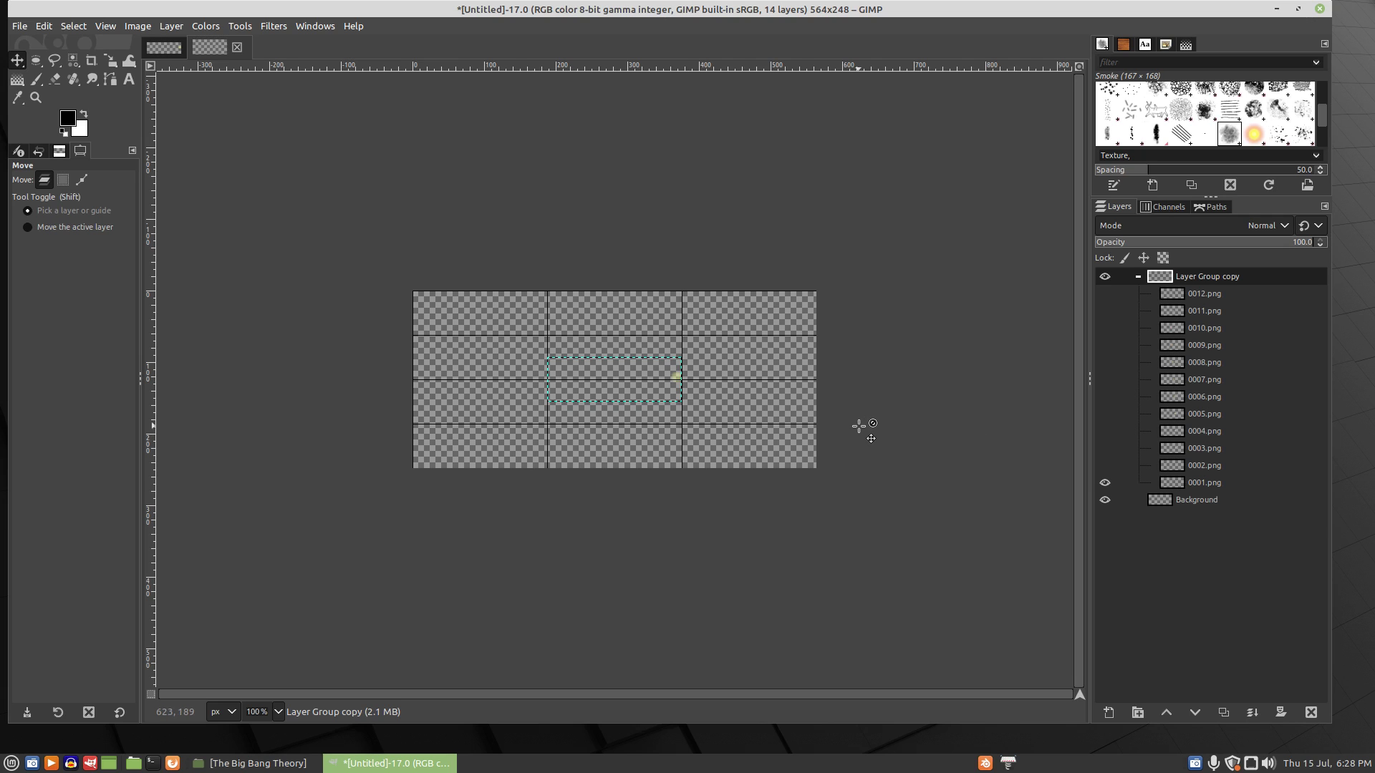
pyautogui.press('+')
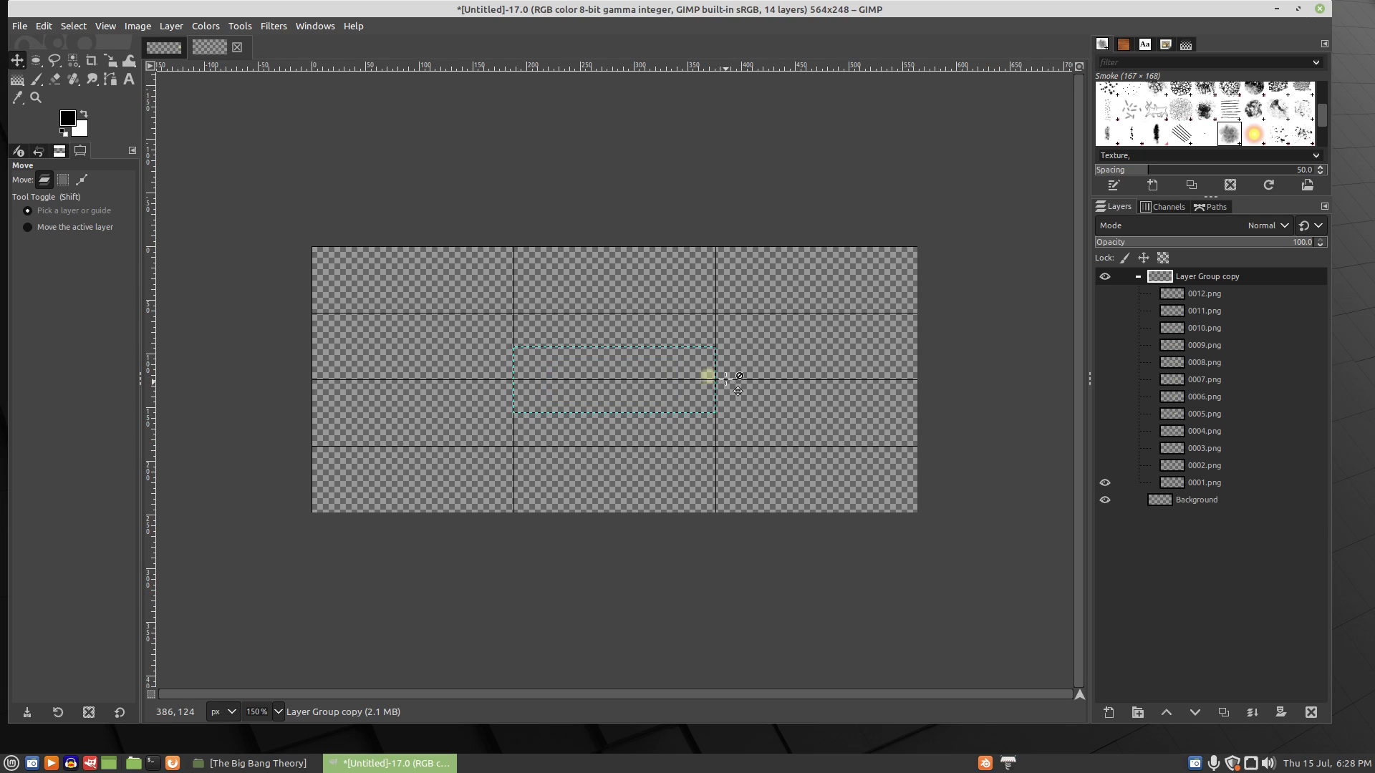
# Show frames 0001–0003 and place them across the top row of cells.
pyautogui.moveTo(709, 375); pyautogui.dragTo(505, 276)
pyautogui.moveTo(1103, 479); pyautogui.dragTo(1104, 484)
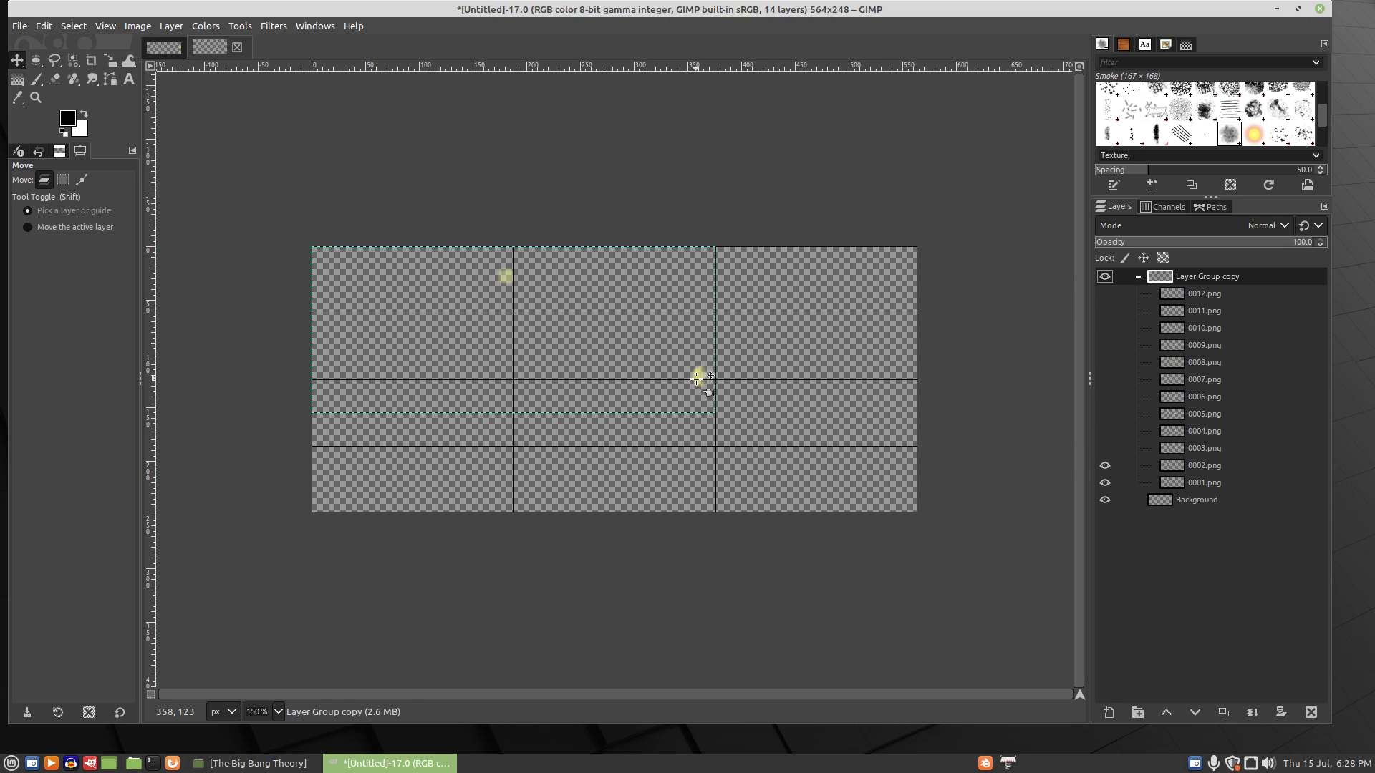
pyautogui.moveTo(697, 378); pyautogui.dragTo(702, 279)
pyautogui.click(1109, 447)
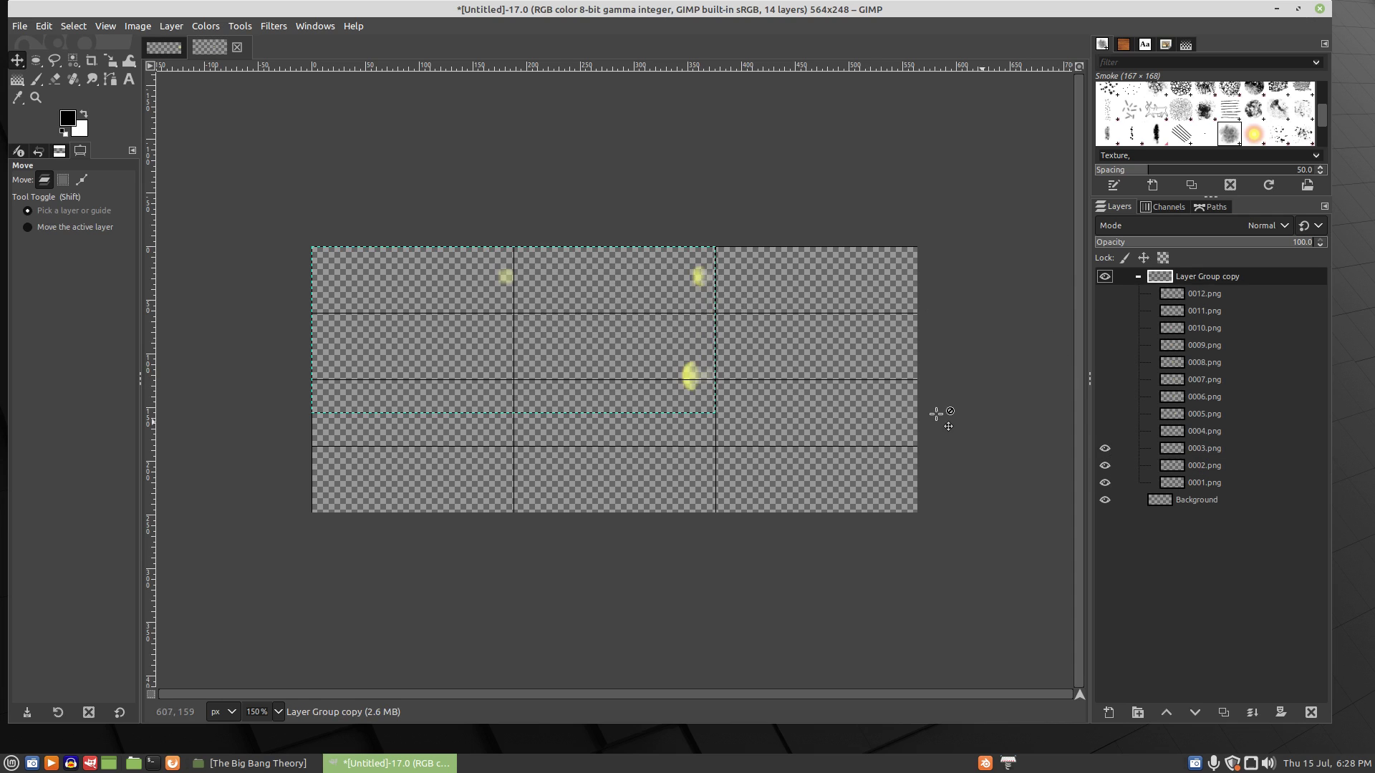
pyautogui.moveTo(687, 374); pyautogui.dragTo(892, 279)
# Show frames 0004–0006 and place them across the second row.
pyautogui.click(1105, 432)
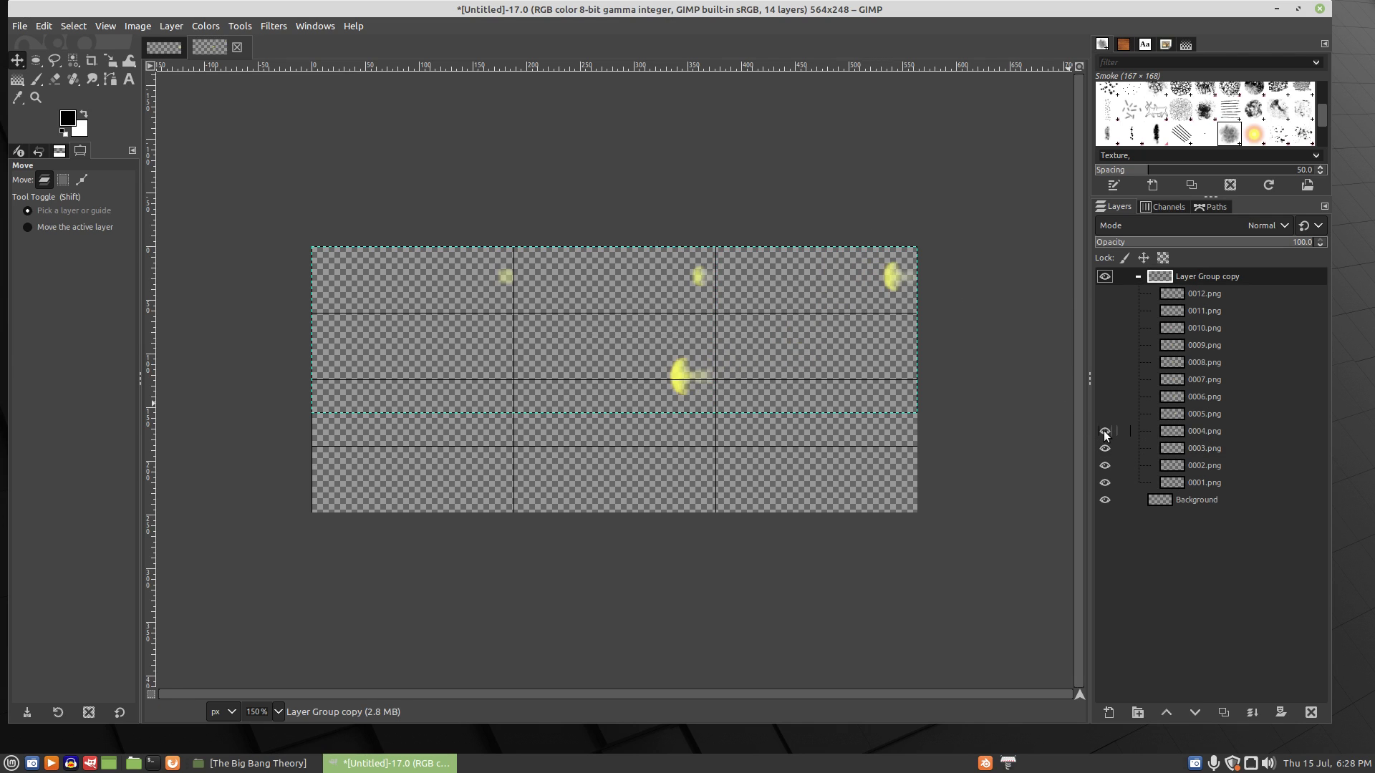
pyautogui.moveTo(682, 371); pyautogui.dragTo(480, 342)
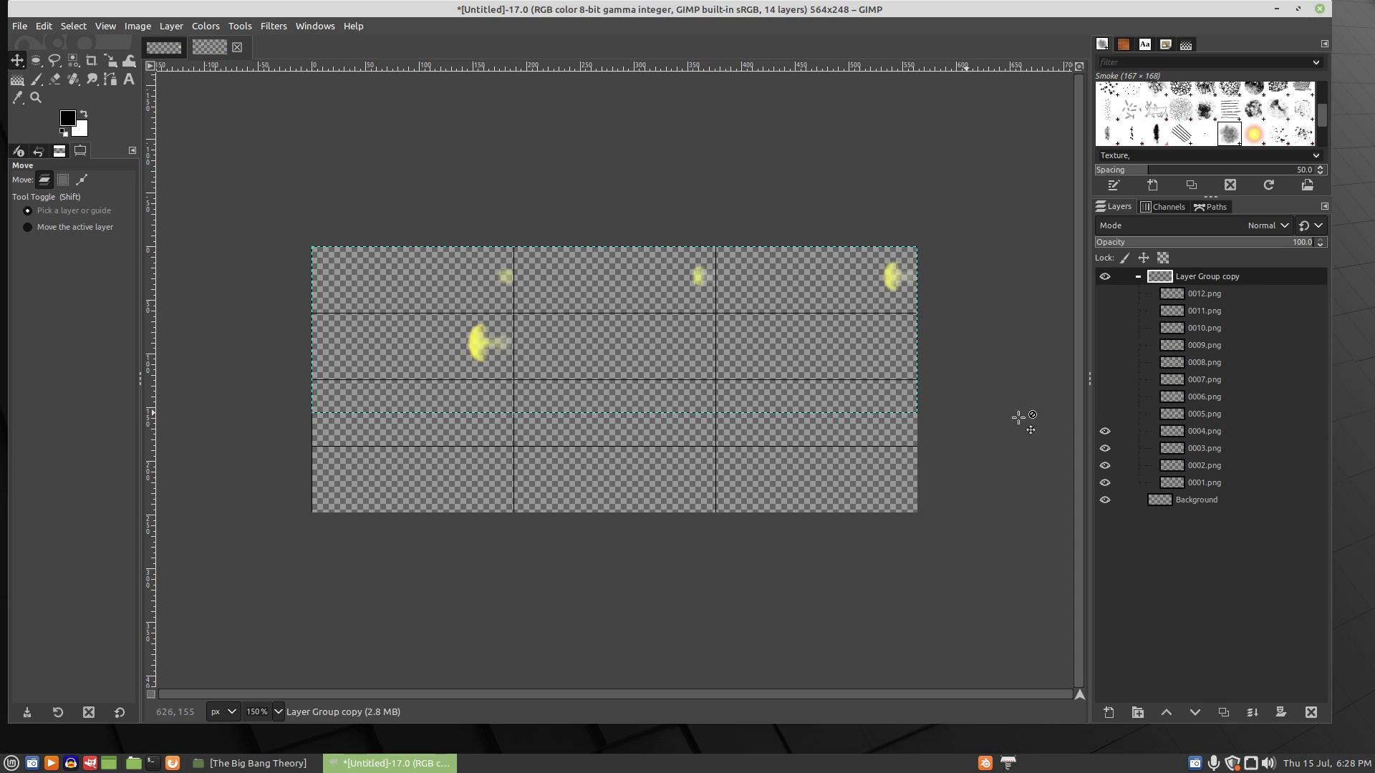
pyautogui.click(1104, 413)
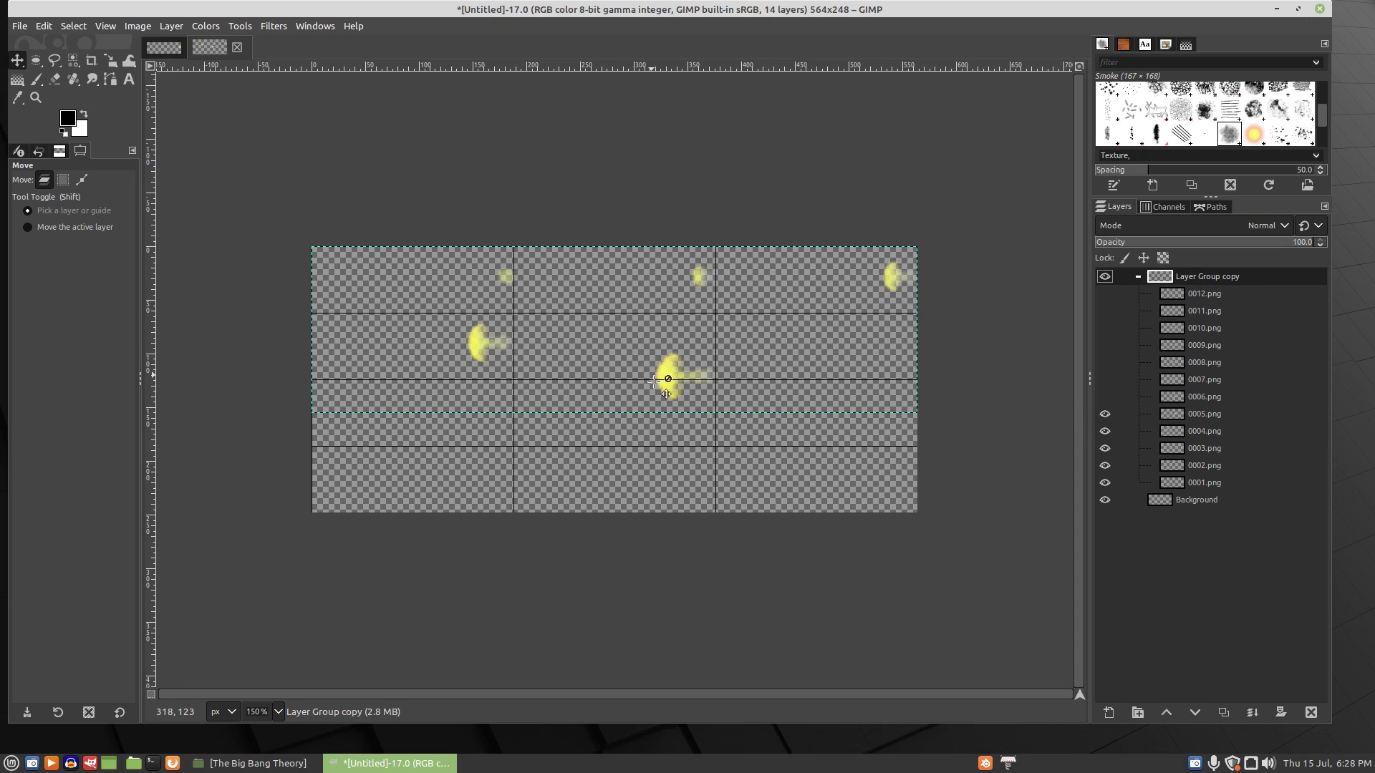
pyautogui.moveTo(670, 383); pyautogui.dragTo(670, 350)
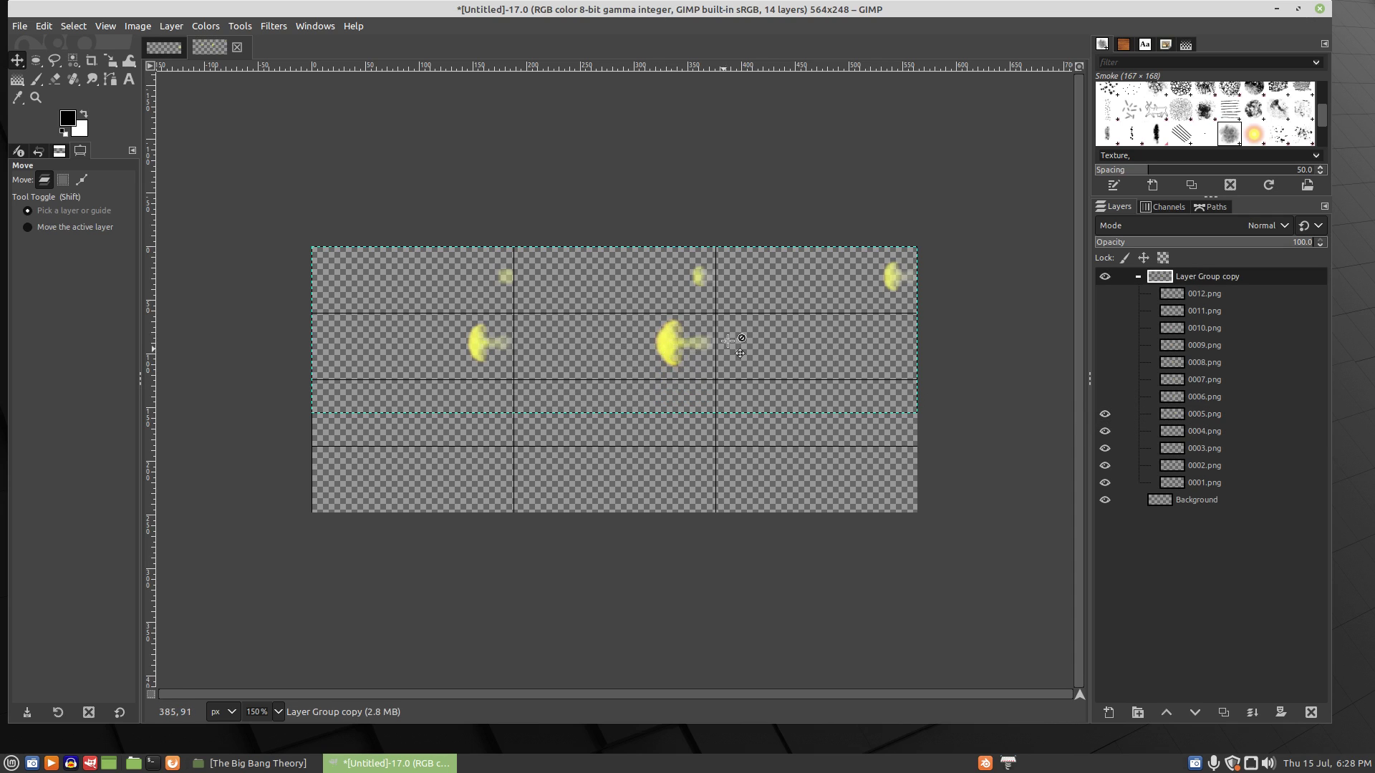
pyautogui.click(1104, 397)
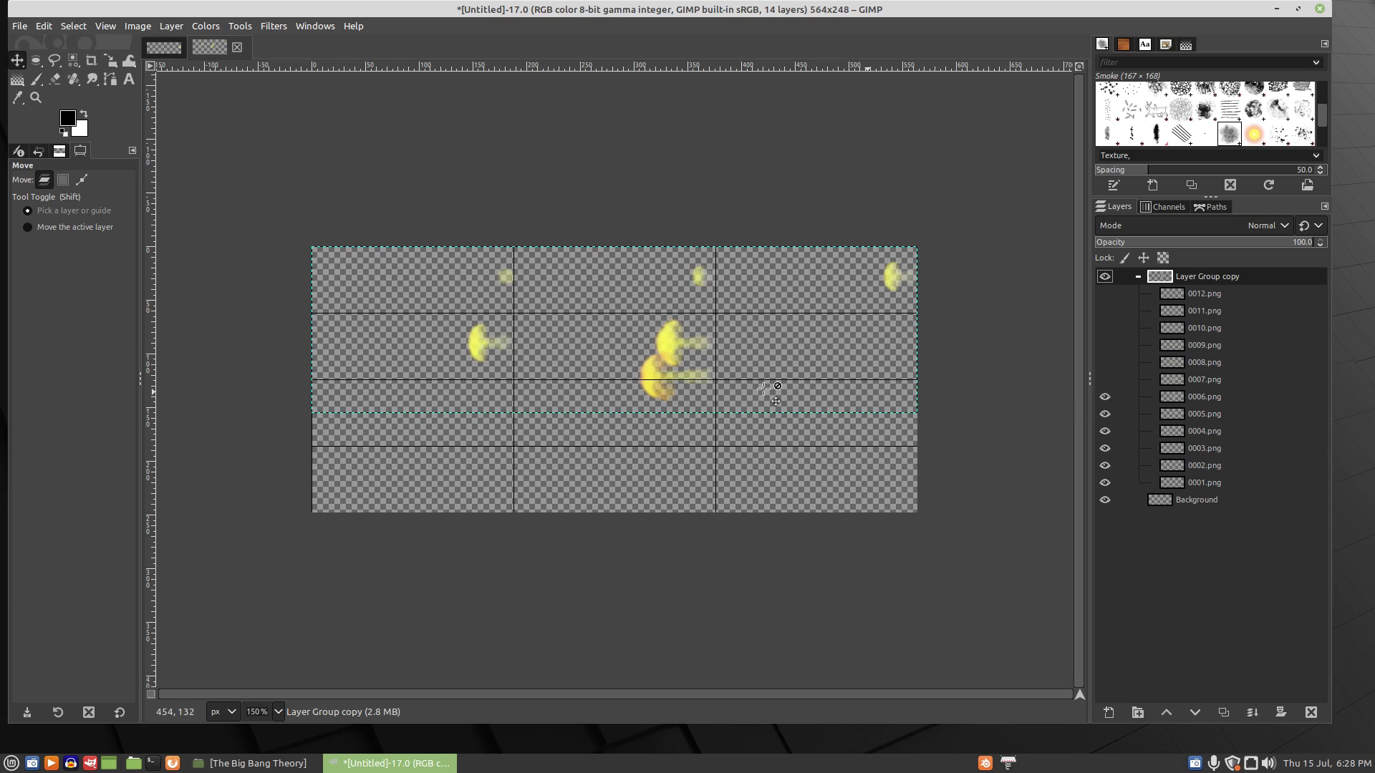
pyautogui.moveTo(647, 369); pyautogui.dragTo(850, 338)
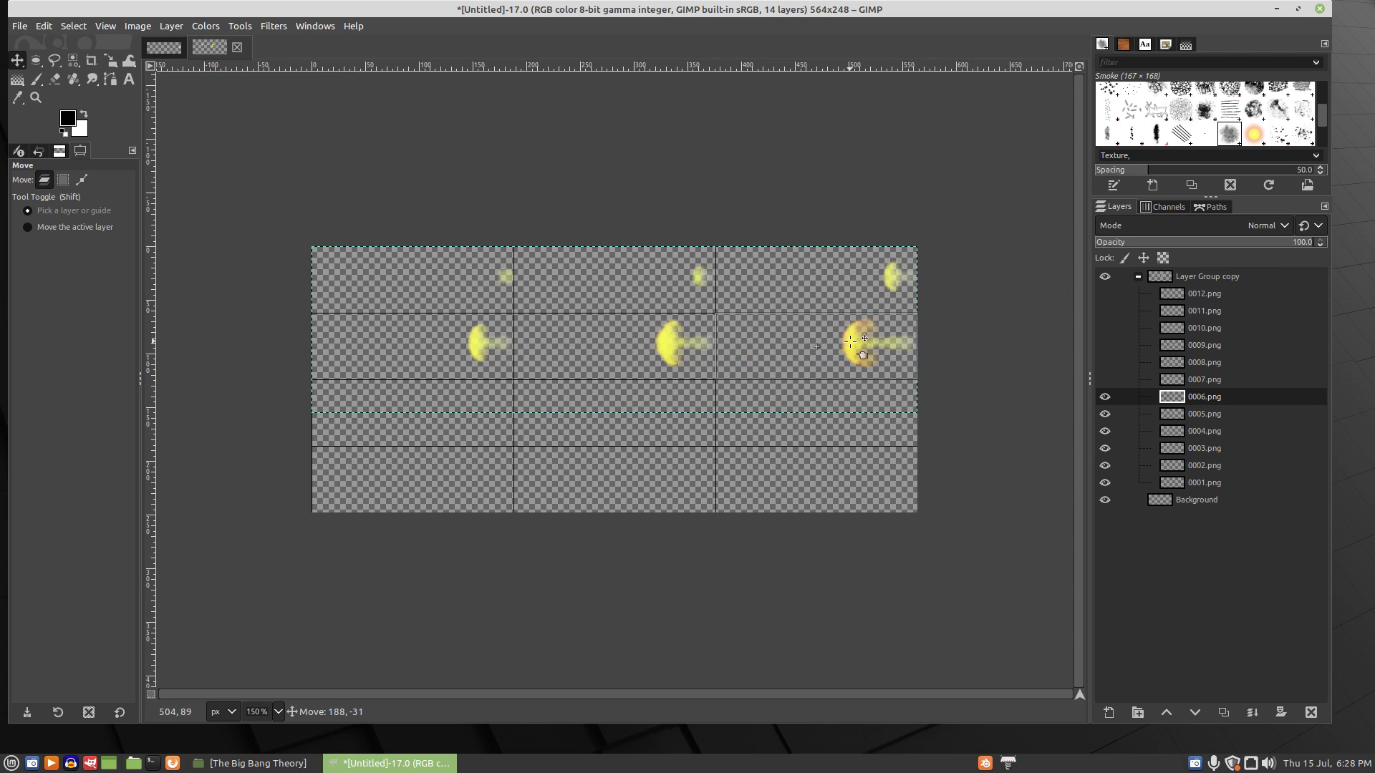
pyautogui.click(850, 338)
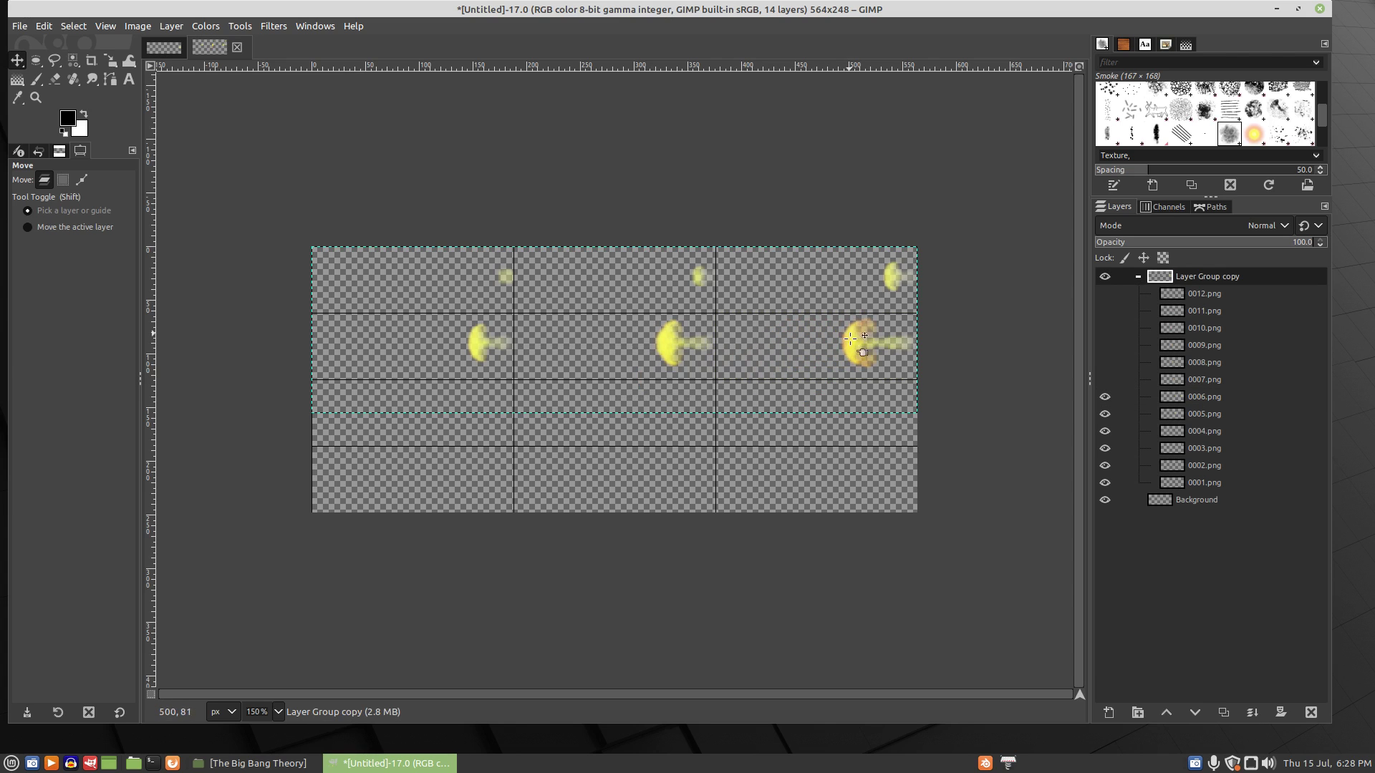
# Show frames 0007–0009 and place them across the third row.
pyautogui.click(1104, 381)
pyautogui.moveTo(629, 378); pyautogui.dragTo(428, 411)
pyautogui.click(809, 409)
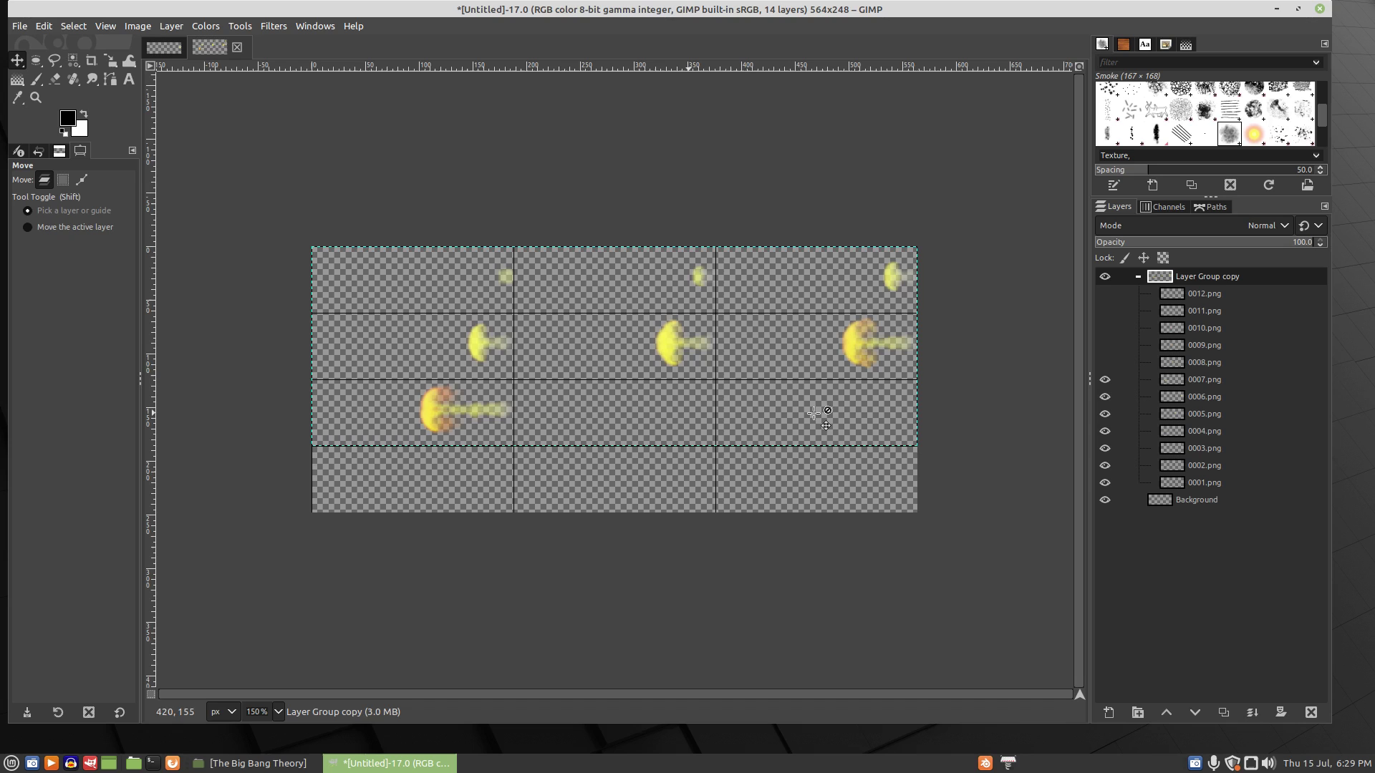
pyautogui.click(1104, 362)
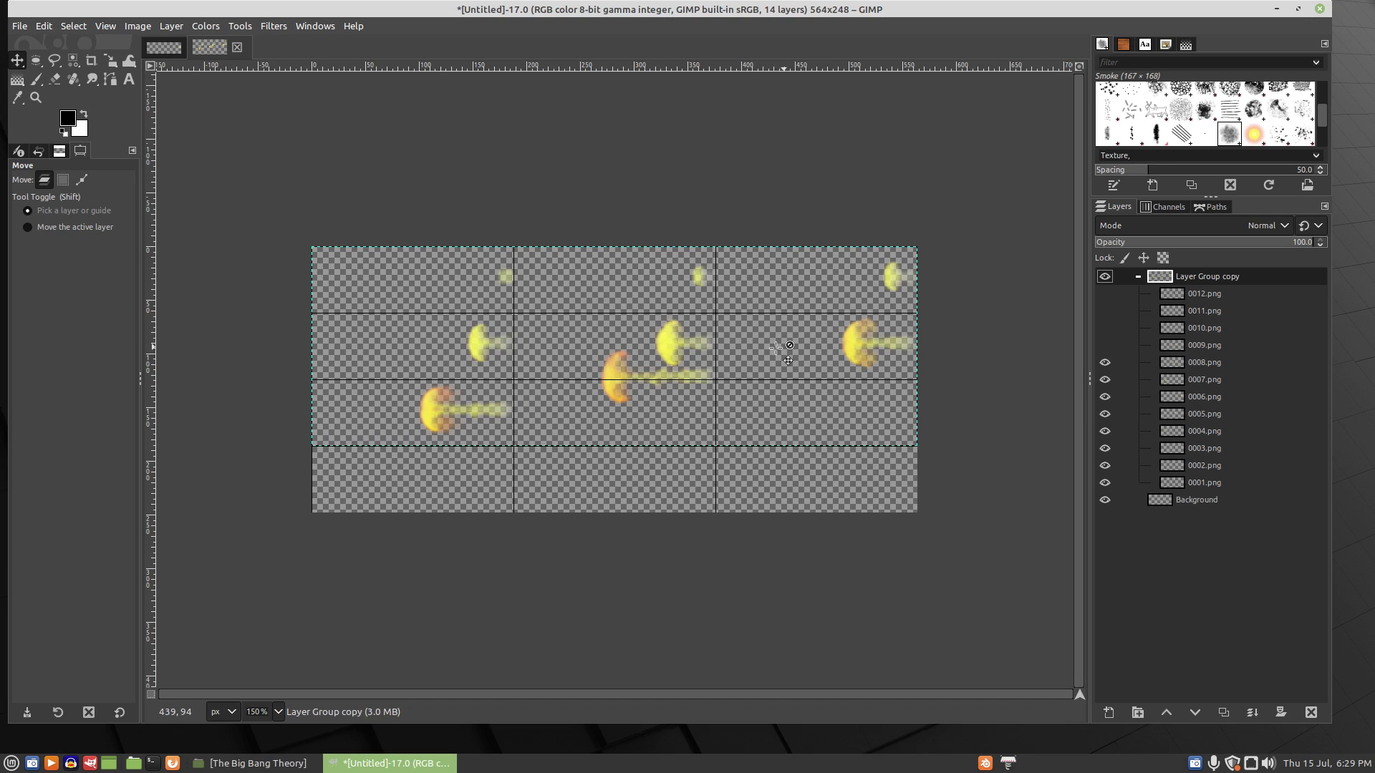
pyautogui.moveTo(610, 377); pyautogui.dragTo(612, 406)
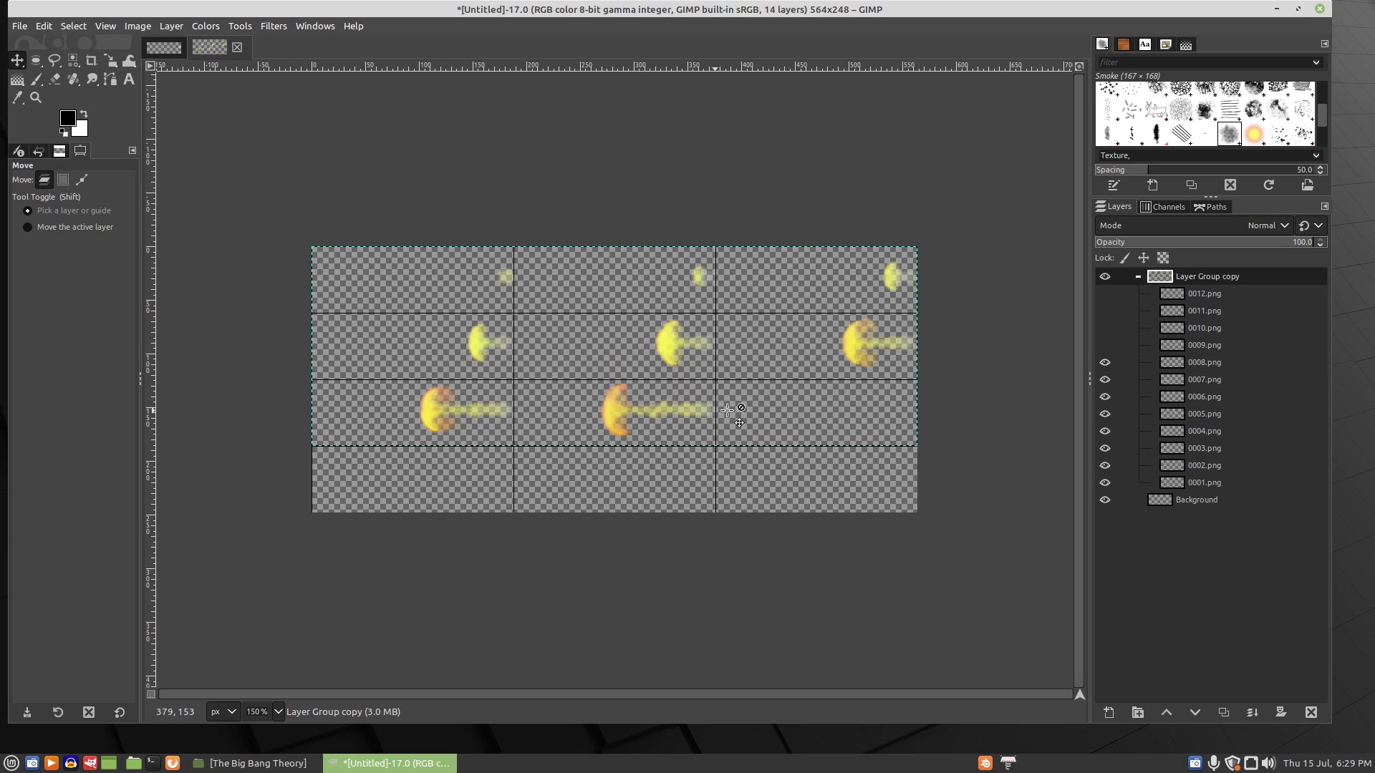
pyautogui.click(1104, 346)
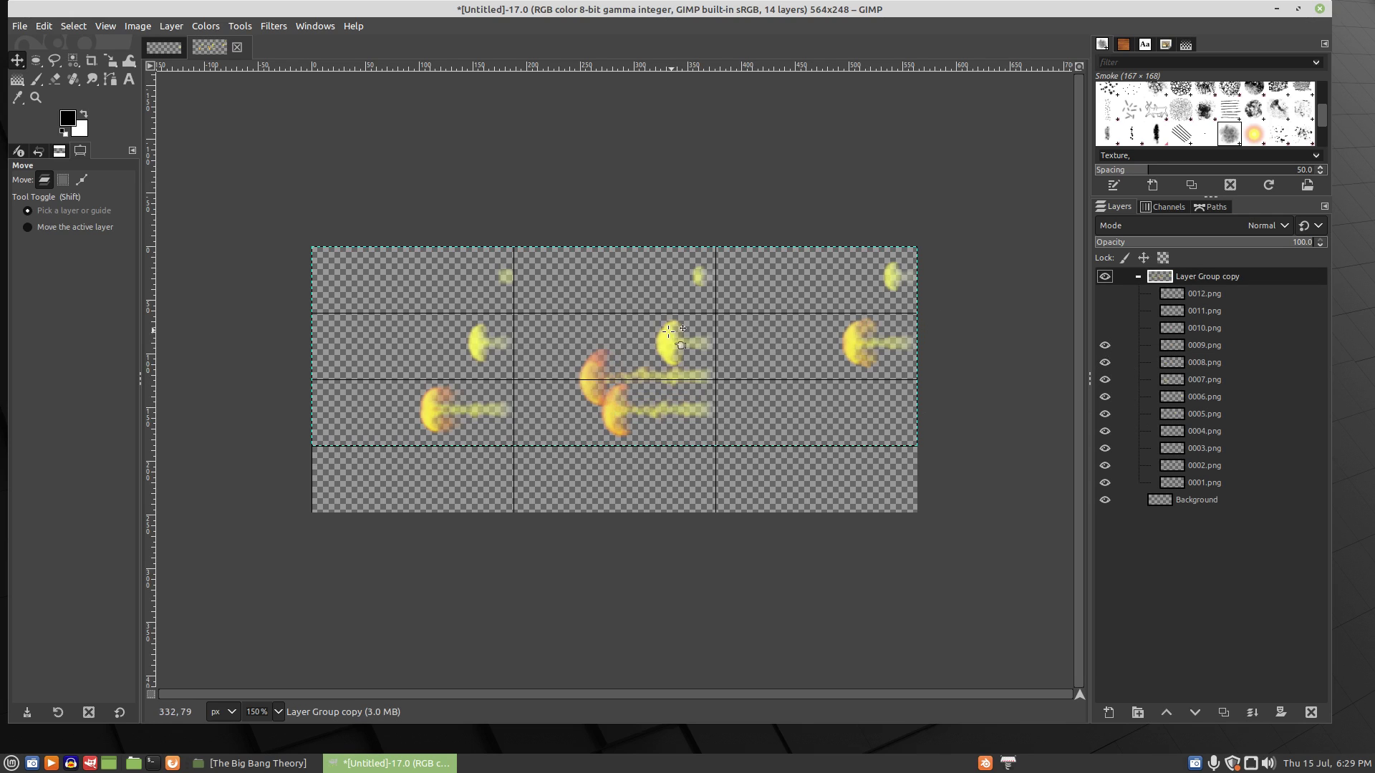
pyautogui.moveTo(588, 383); pyautogui.dragTo(789, 413)
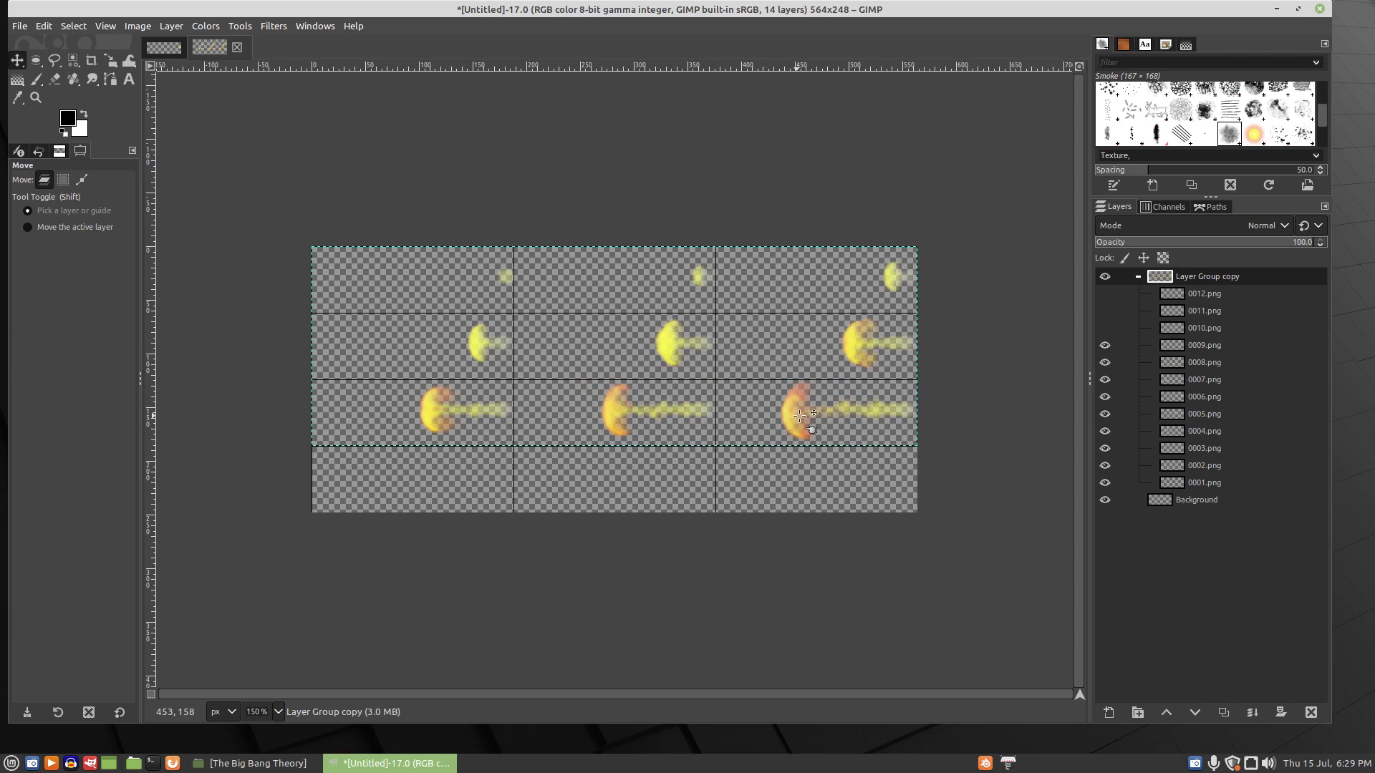
# Show frames 0010–0012 and place them across the bottom row.
pyautogui.click(1106, 327)
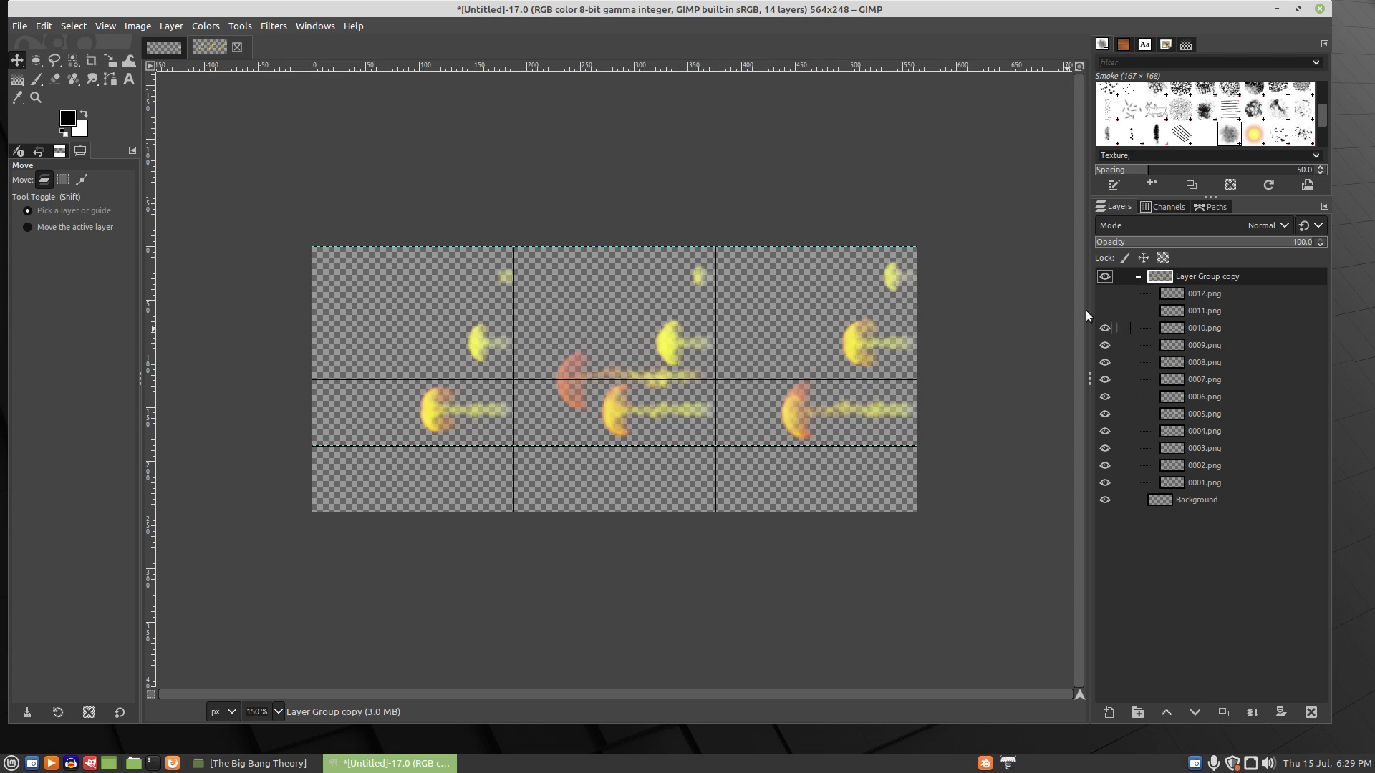
pyautogui.moveTo(575, 373); pyautogui.dragTo(365, 469)
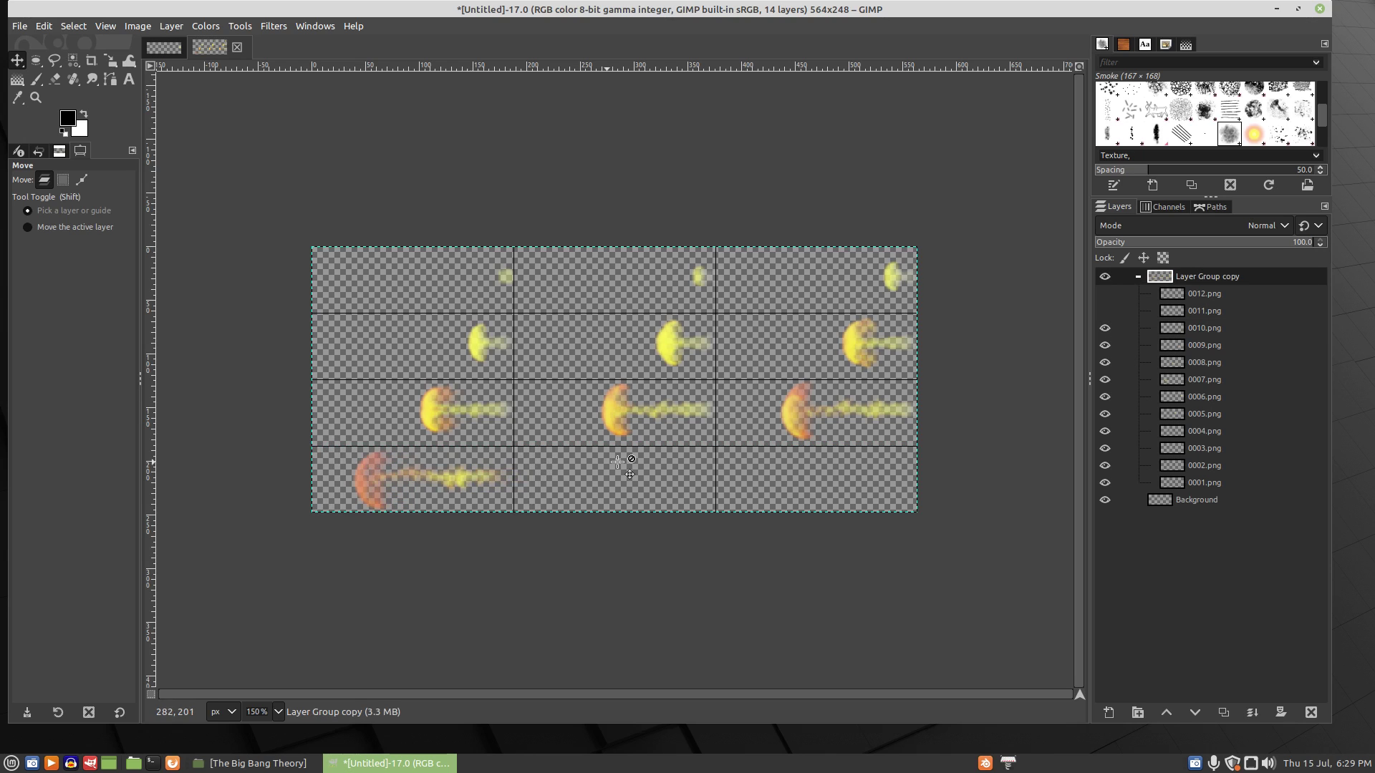
pyautogui.click(1106, 311)
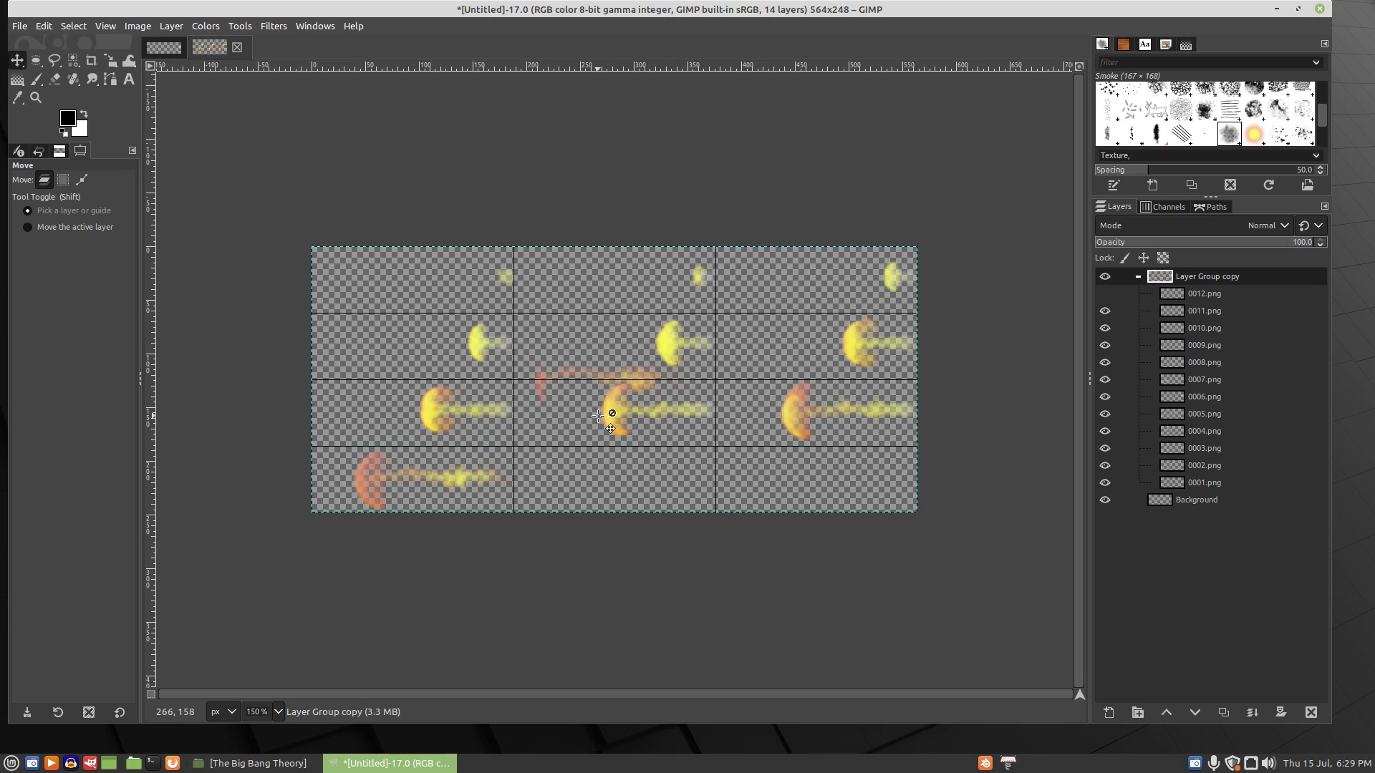
pyautogui.moveTo(634, 379); pyautogui.dragTo(650, 476)
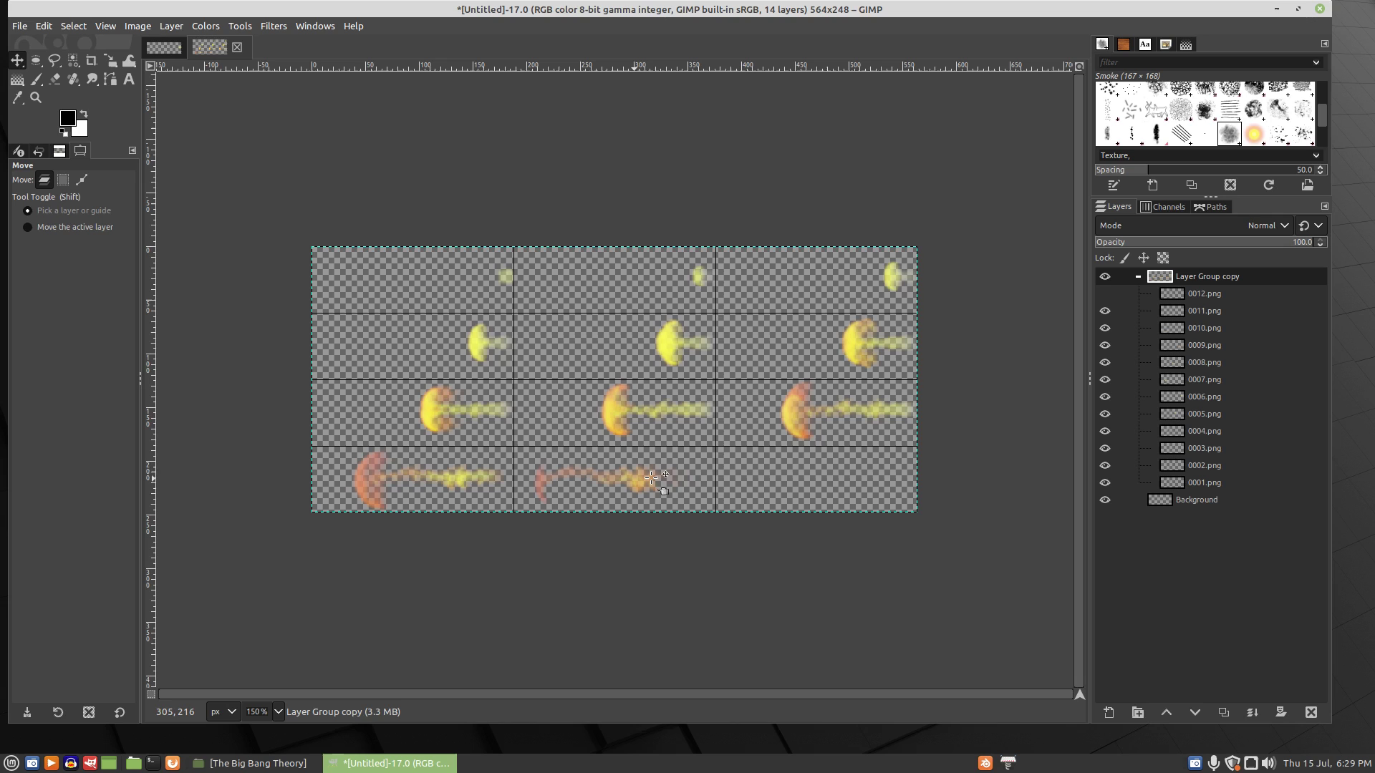
pyautogui.click(1105, 294)
pyautogui.moveTo(602, 371); pyautogui.dragTo(807, 471)
# Export the sheet as 'enemy fire.png' into Platformer Demo > Assets with default PNG options.
pyautogui.click(20, 27)
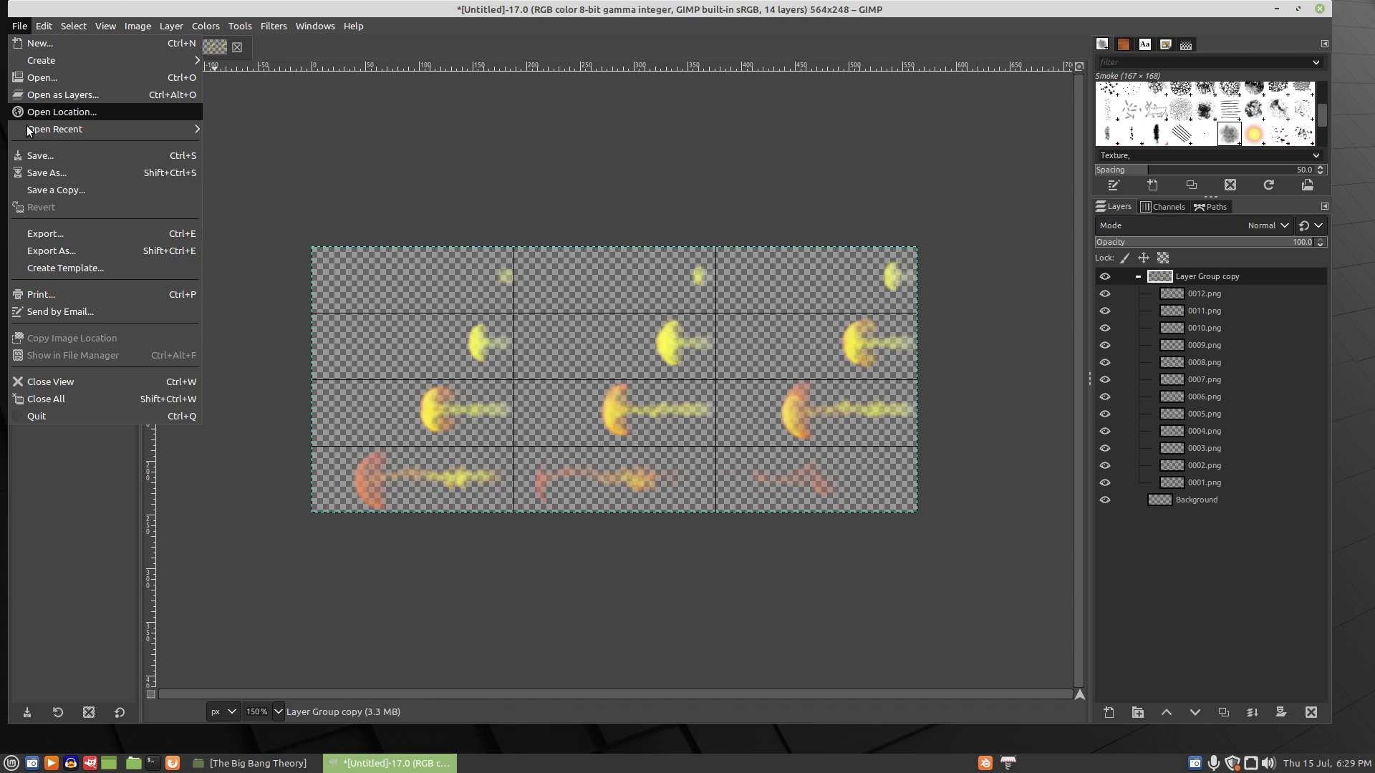
pyautogui.click(35, 252)
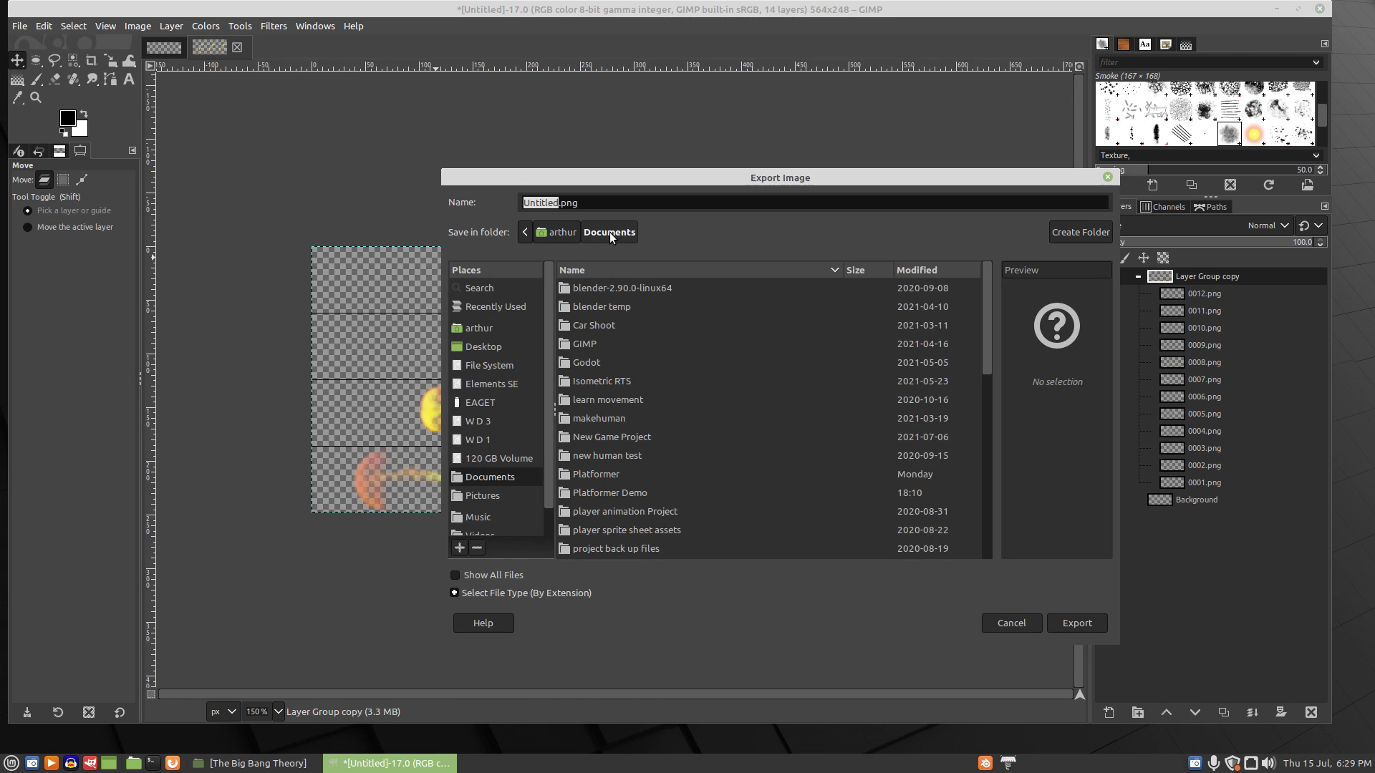
pyautogui.doubleClick(599, 492)
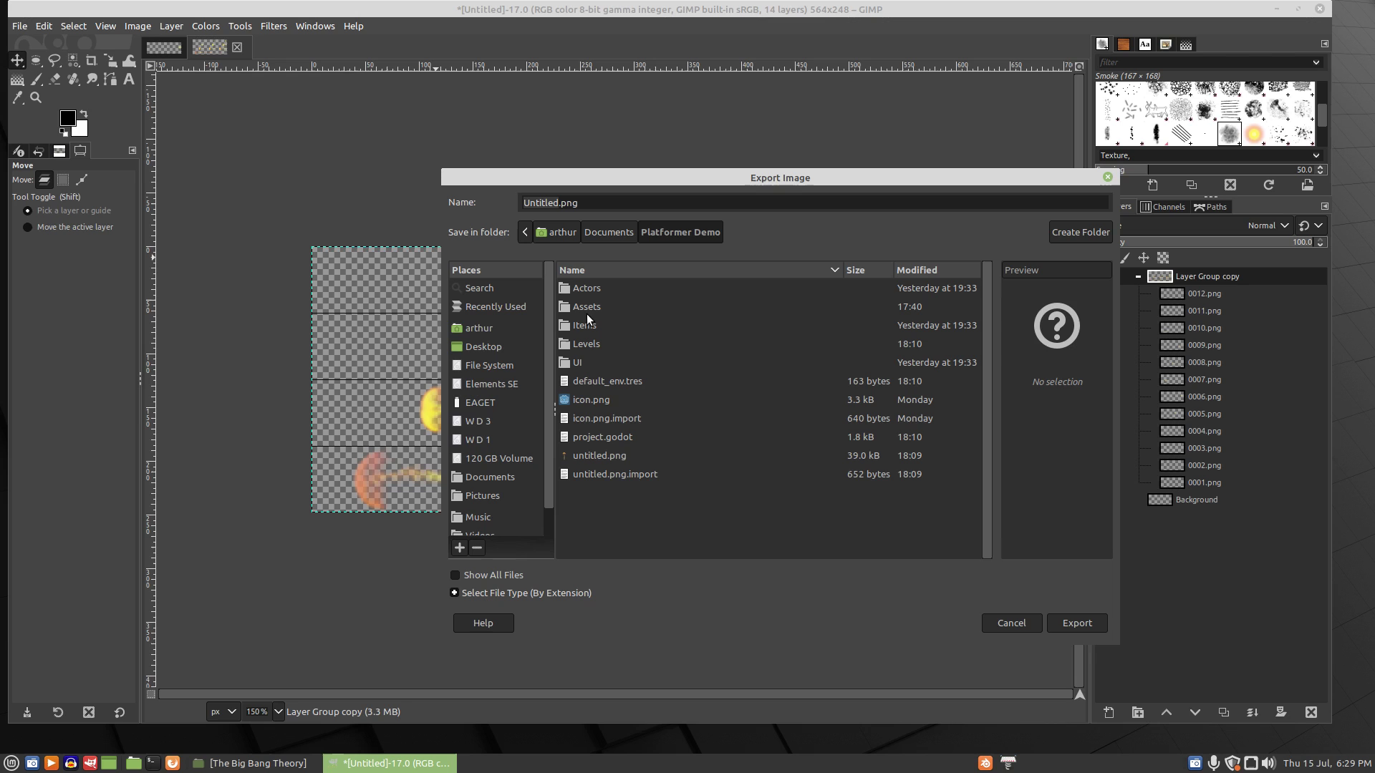
pyautogui.doubleClick(586, 308)
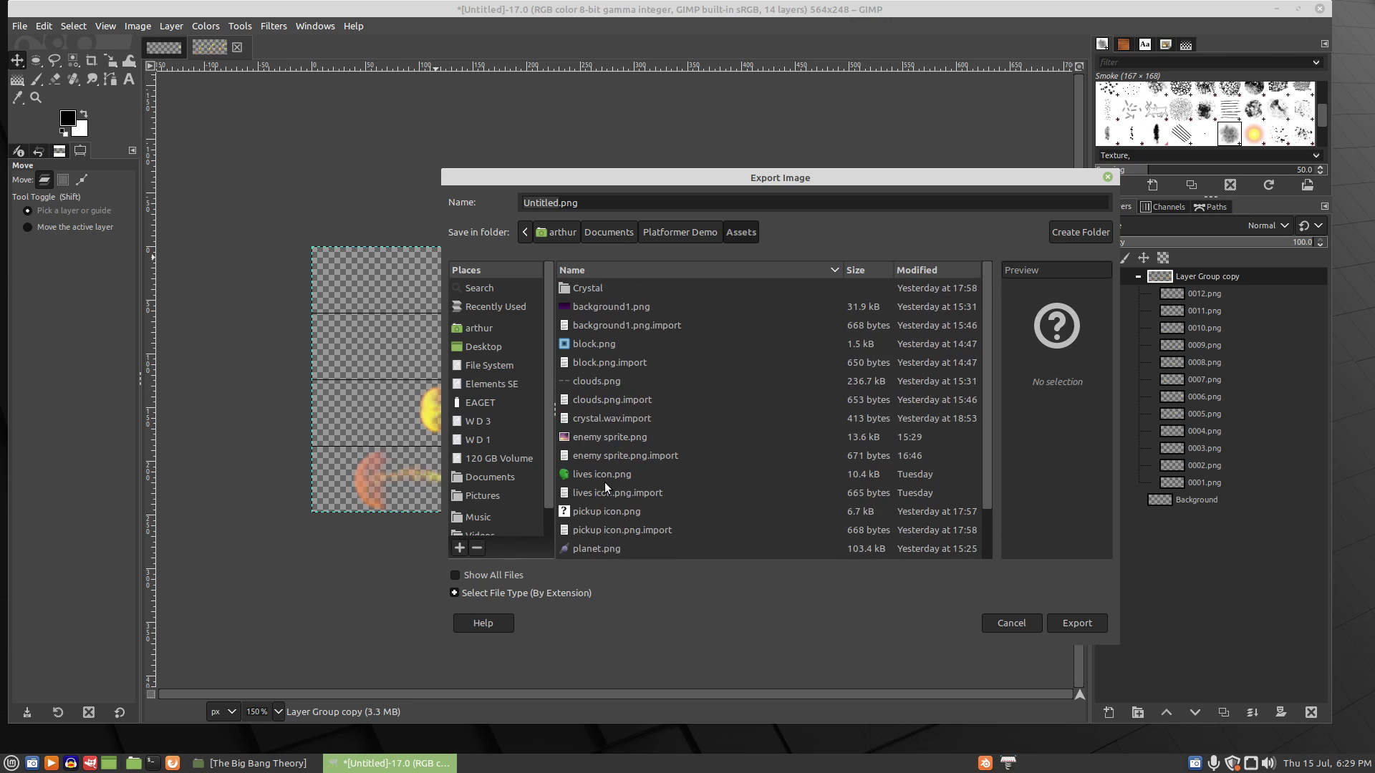
pyautogui.click(538, 202)
pyautogui.doubleClick(557, 202)
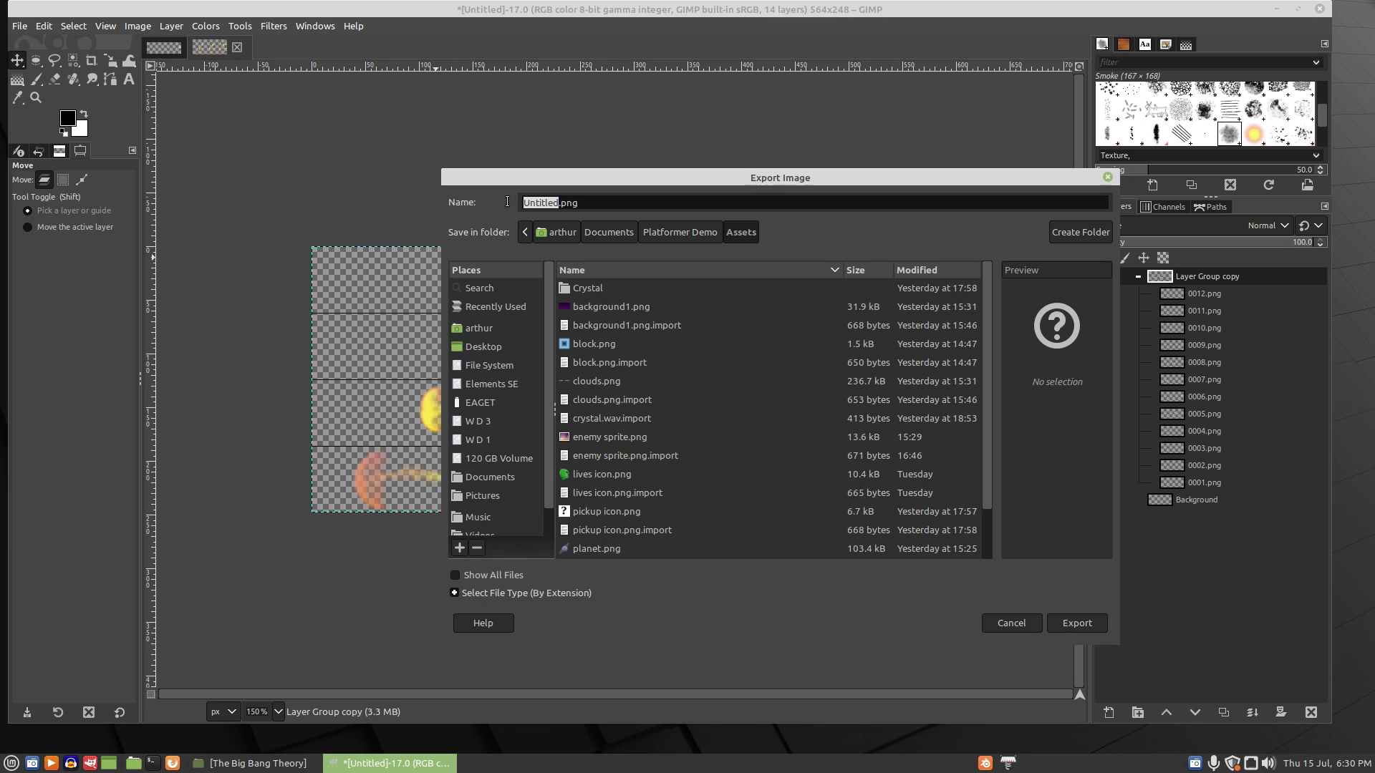
pyautogui.write('enemy fire')
pyautogui.click(1076, 624)
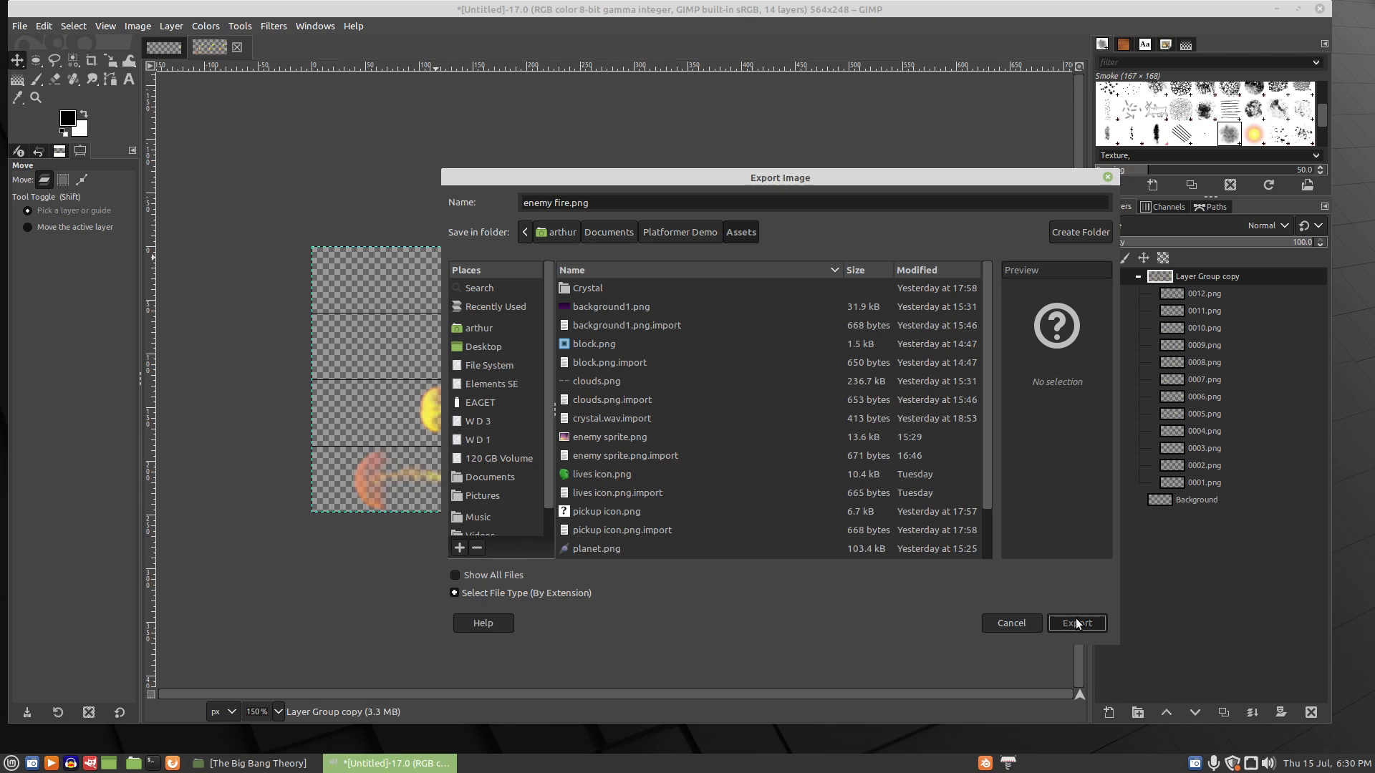
pyautogui.click(849, 561)
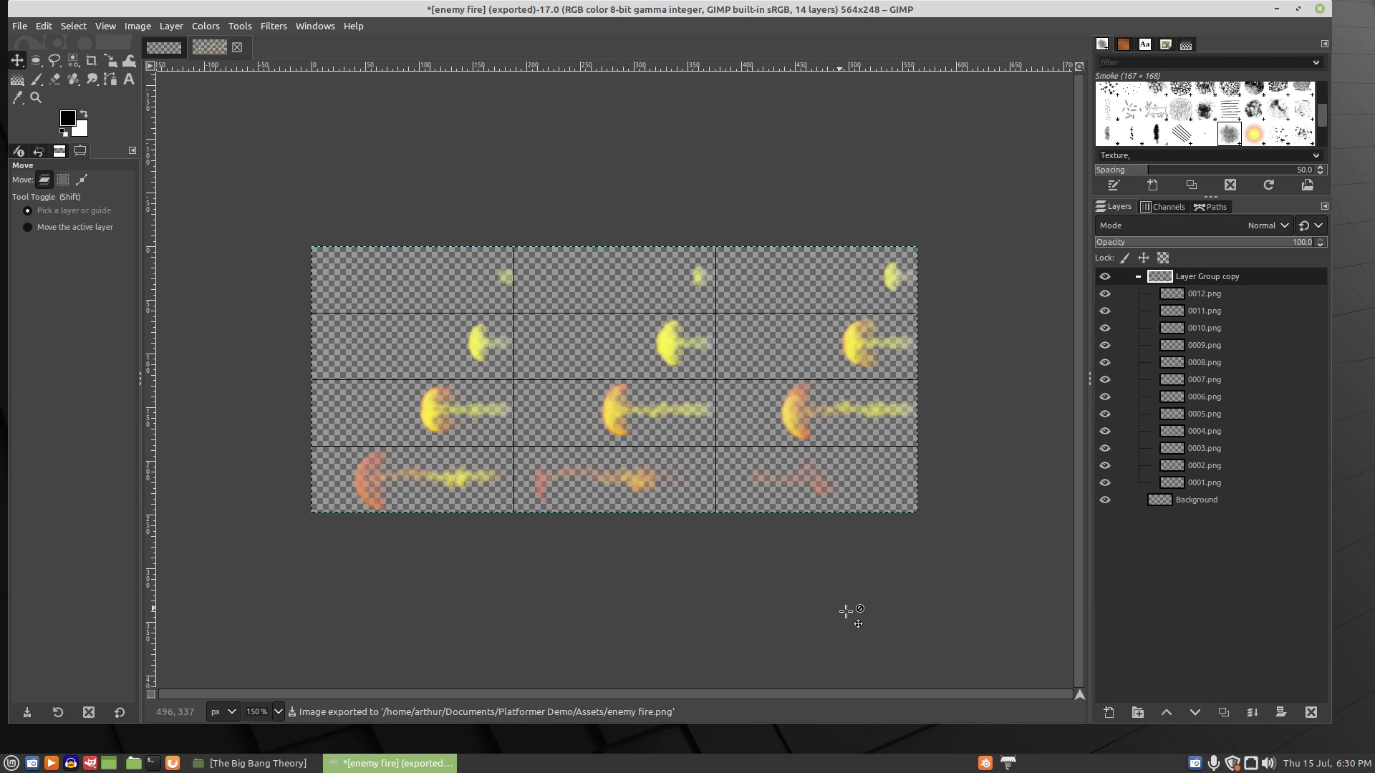
# Launch Godot, open the Platformer Demo project, and load Levels/Level1.tscn.
pyautogui.click(1010, 763)
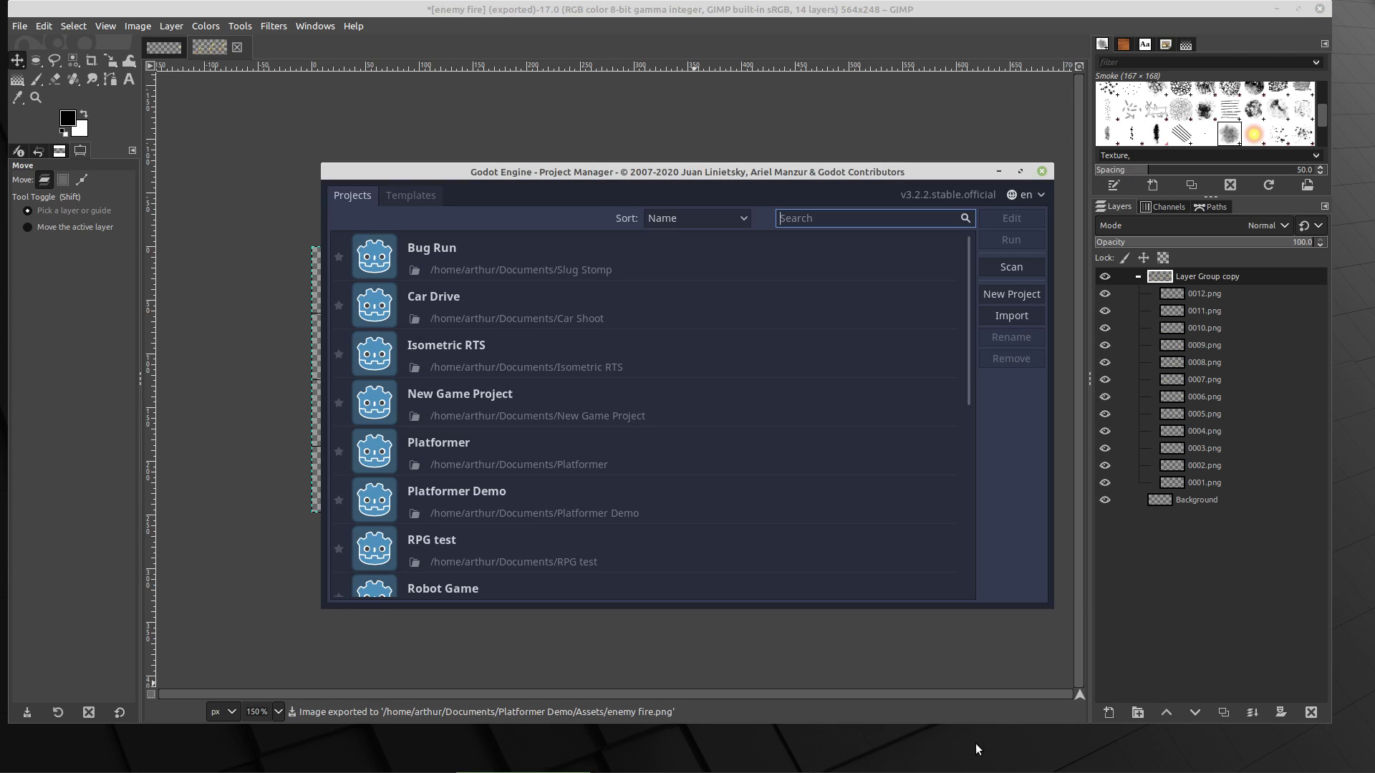
pyautogui.doubleClick(443, 491)
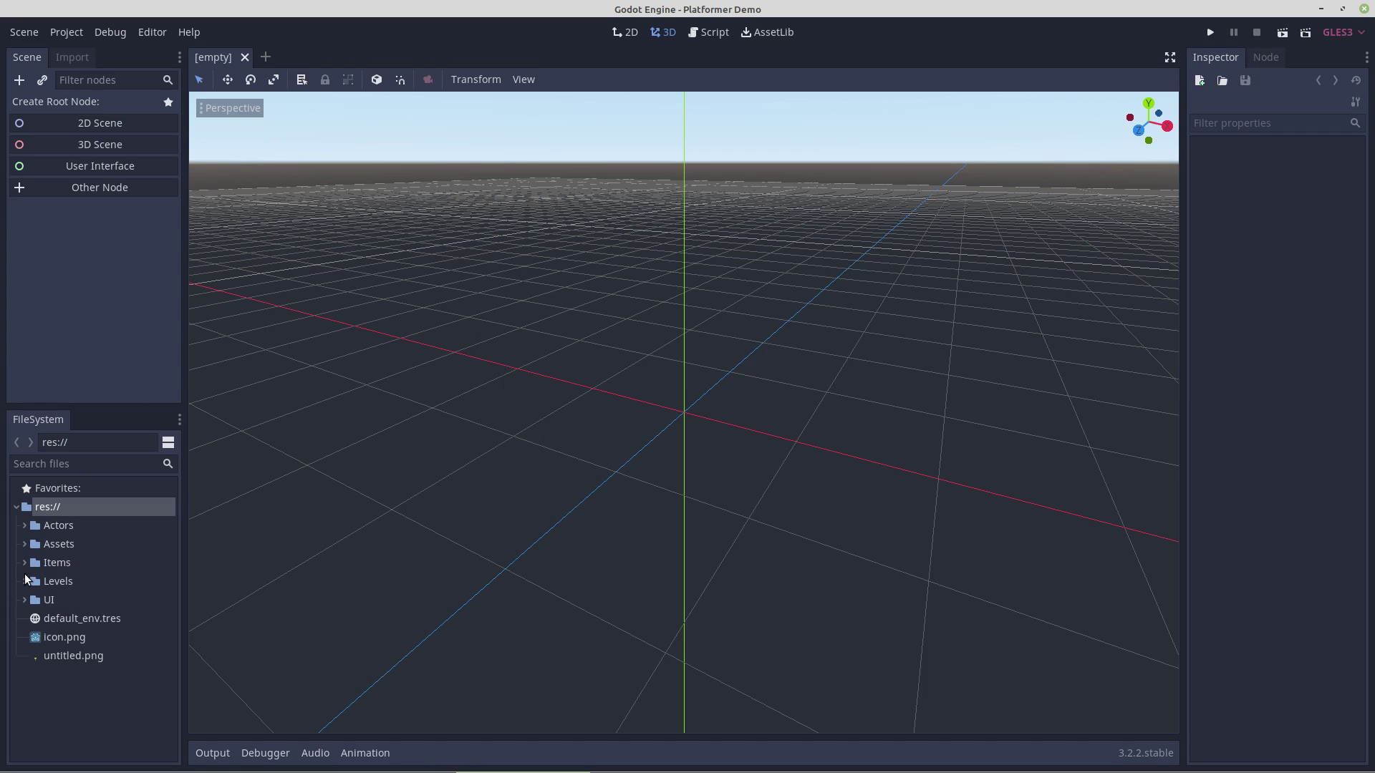
pyautogui.click(25, 582)
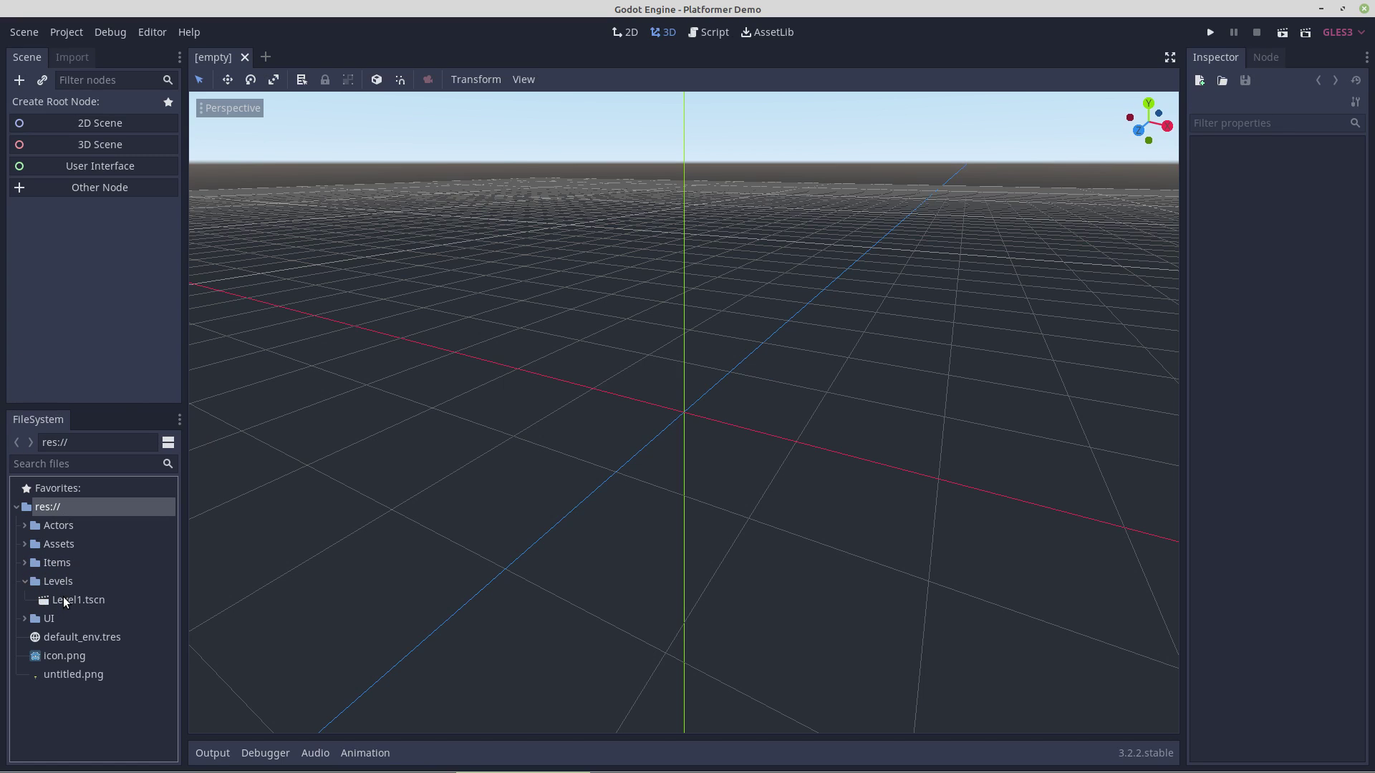
pyautogui.doubleClick(65, 600)
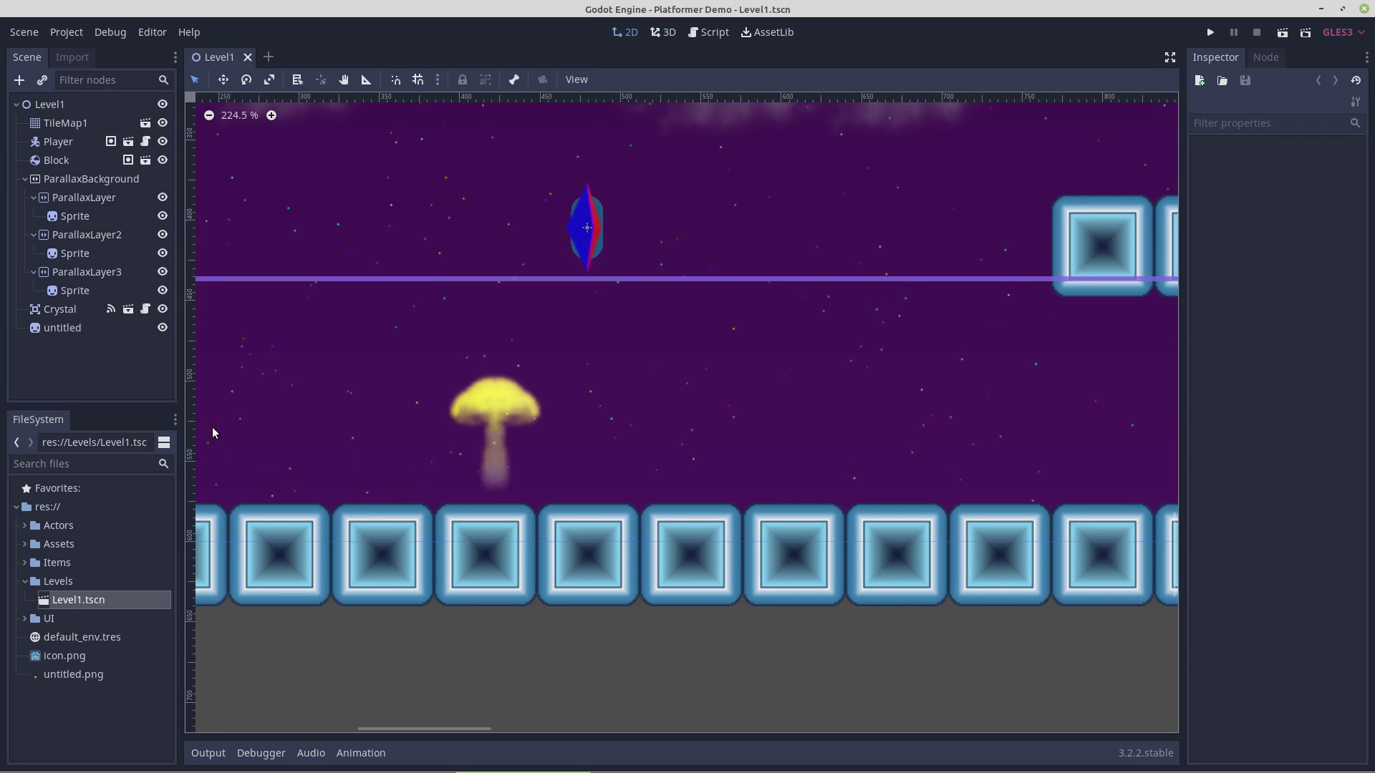
# Delete the leftover untitled sprite node from the Level1 scene.
pyautogui.click(61, 326)
pyautogui.rightClick(60, 327)
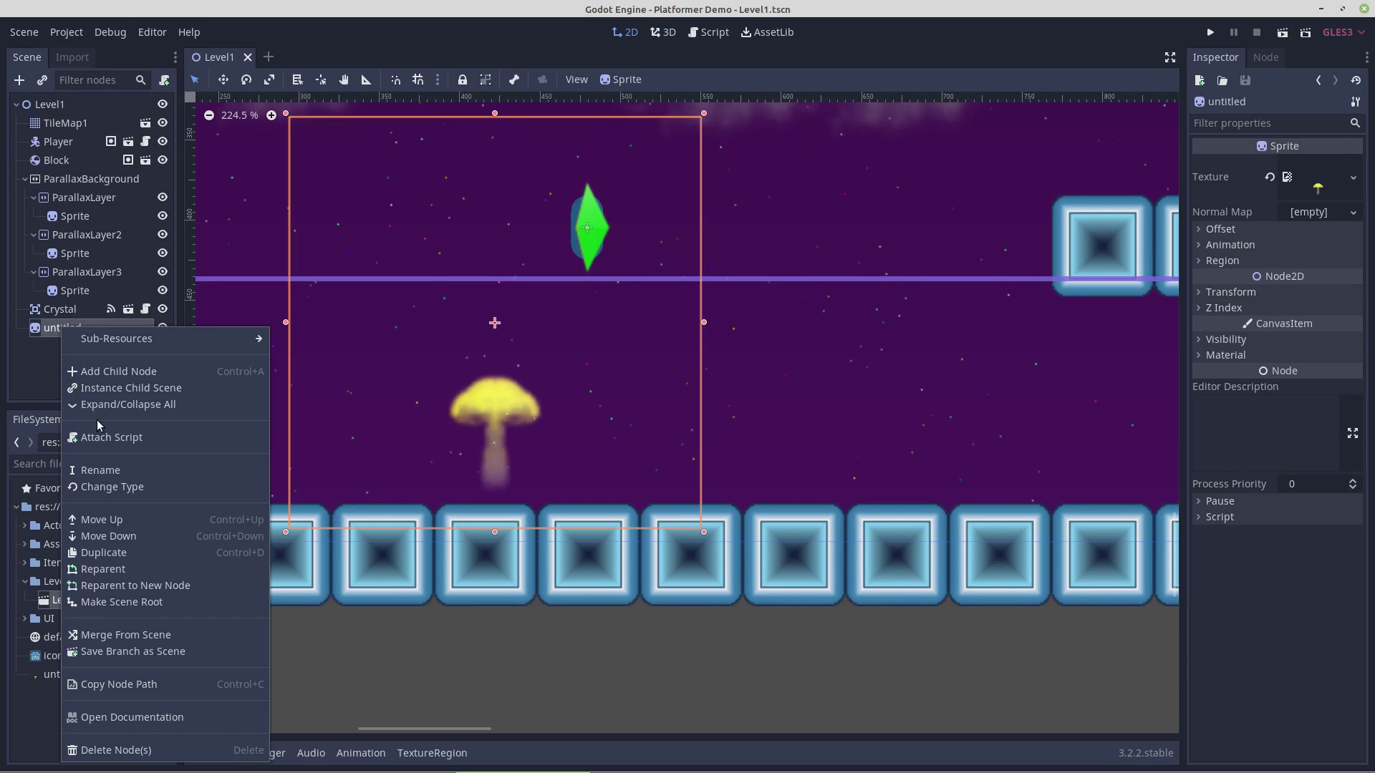
pyautogui.click(99, 749)
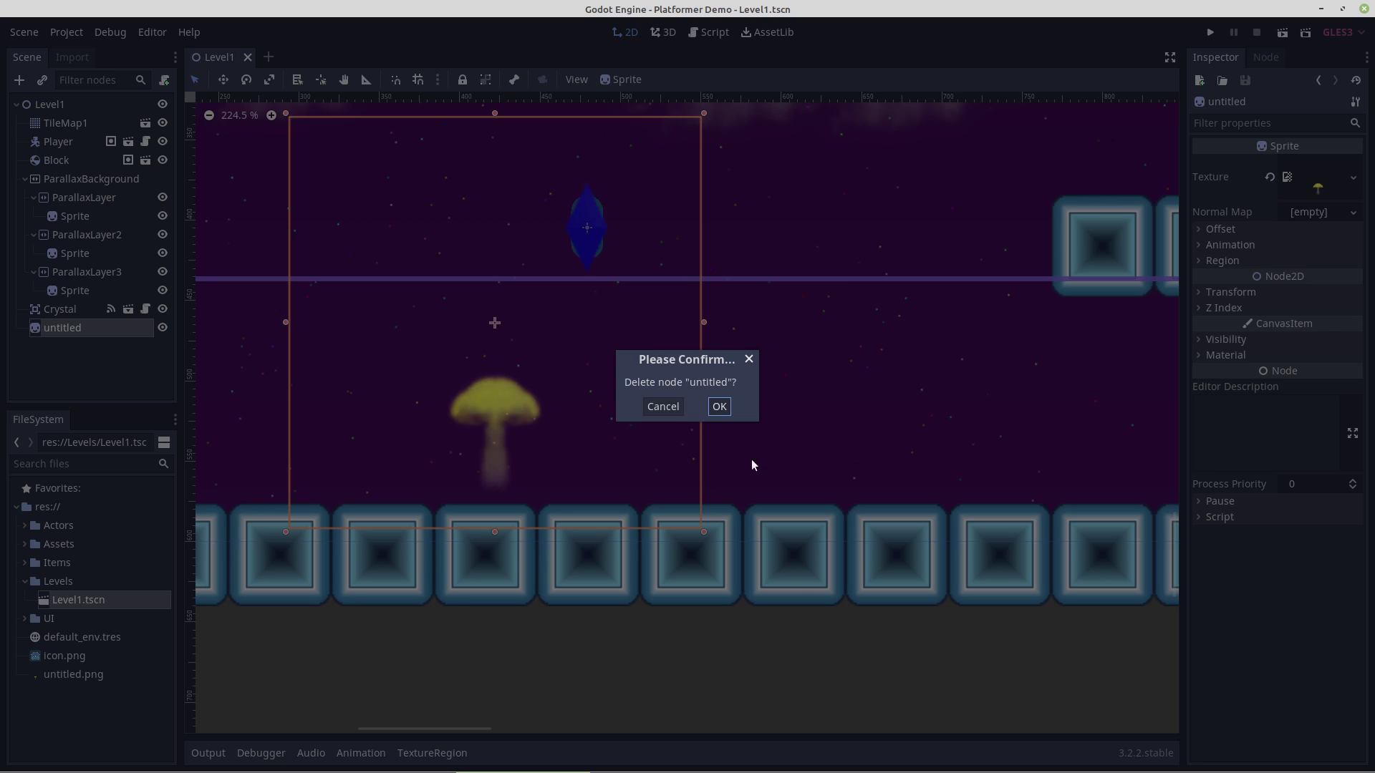
pyautogui.click(720, 407)
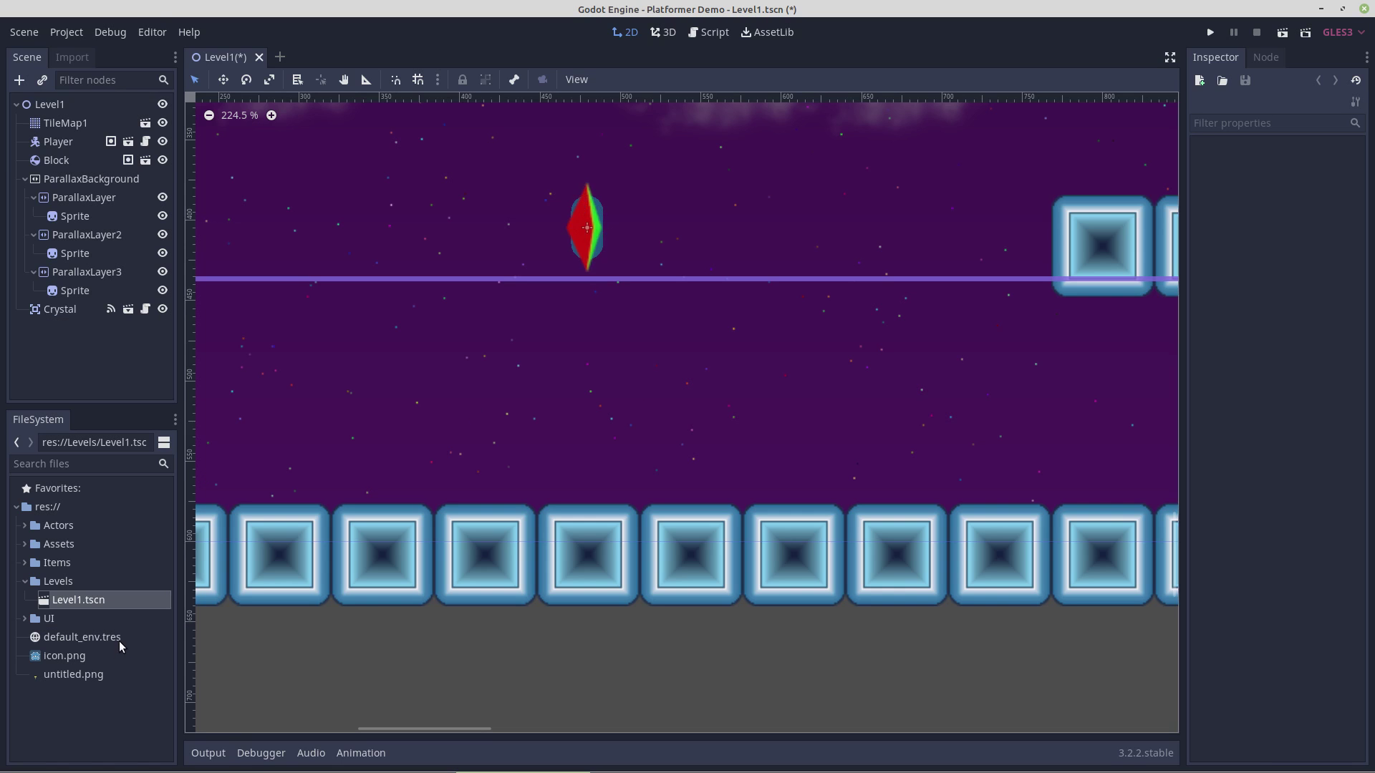
# Save Level1, then permanently delete untitled.png from the FileSystem.
pyautogui.click(62, 672)
pyautogui.rightClick(64, 673)
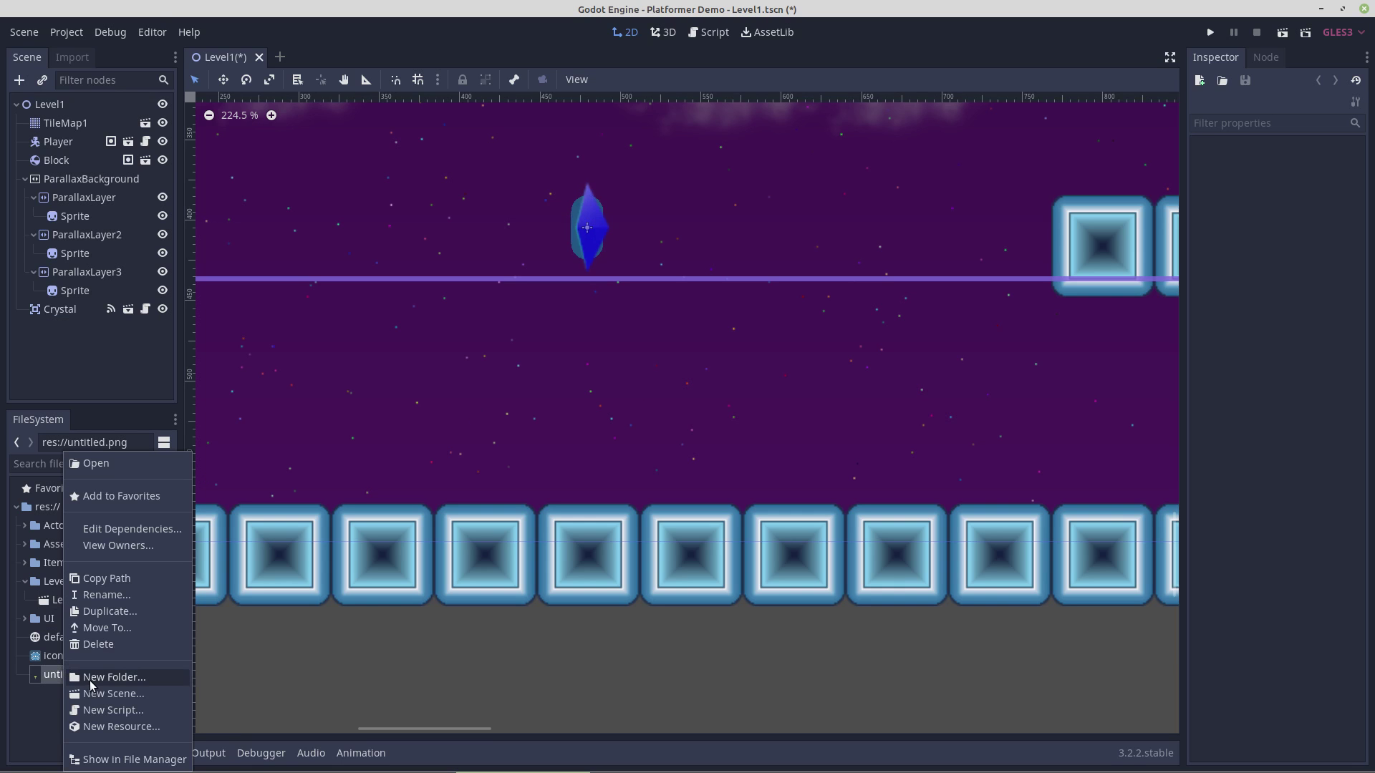
pyautogui.click(99, 643)
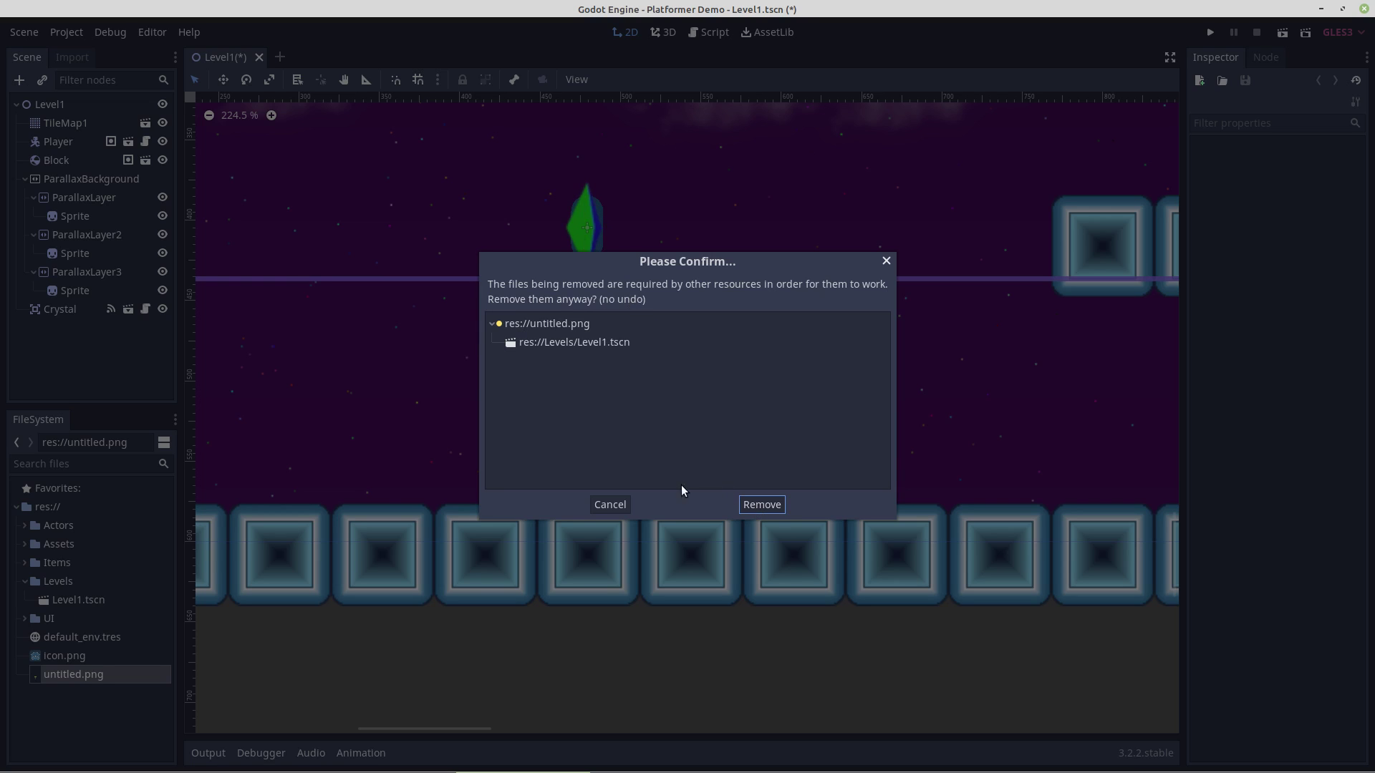
pyautogui.click(609, 504)
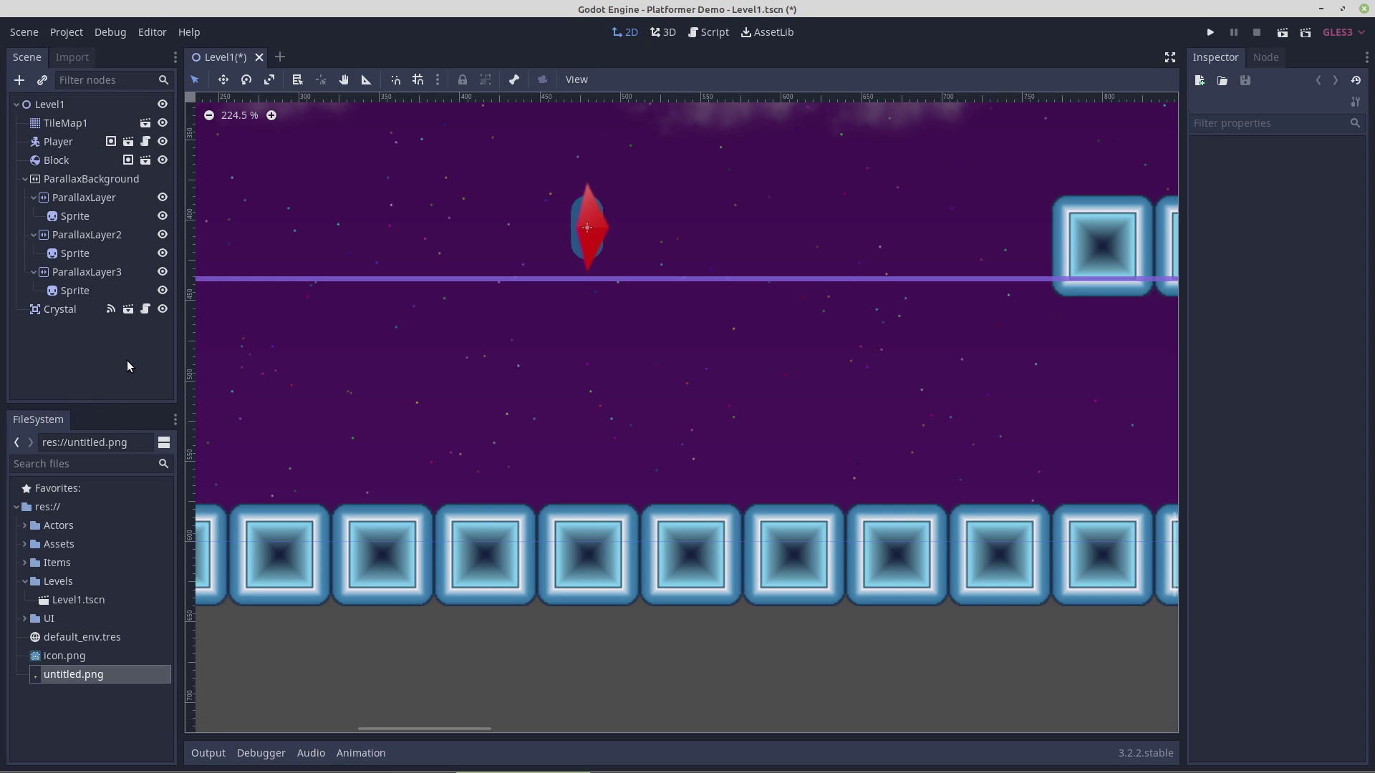
pyautogui.hotkey('ctrl', 's')
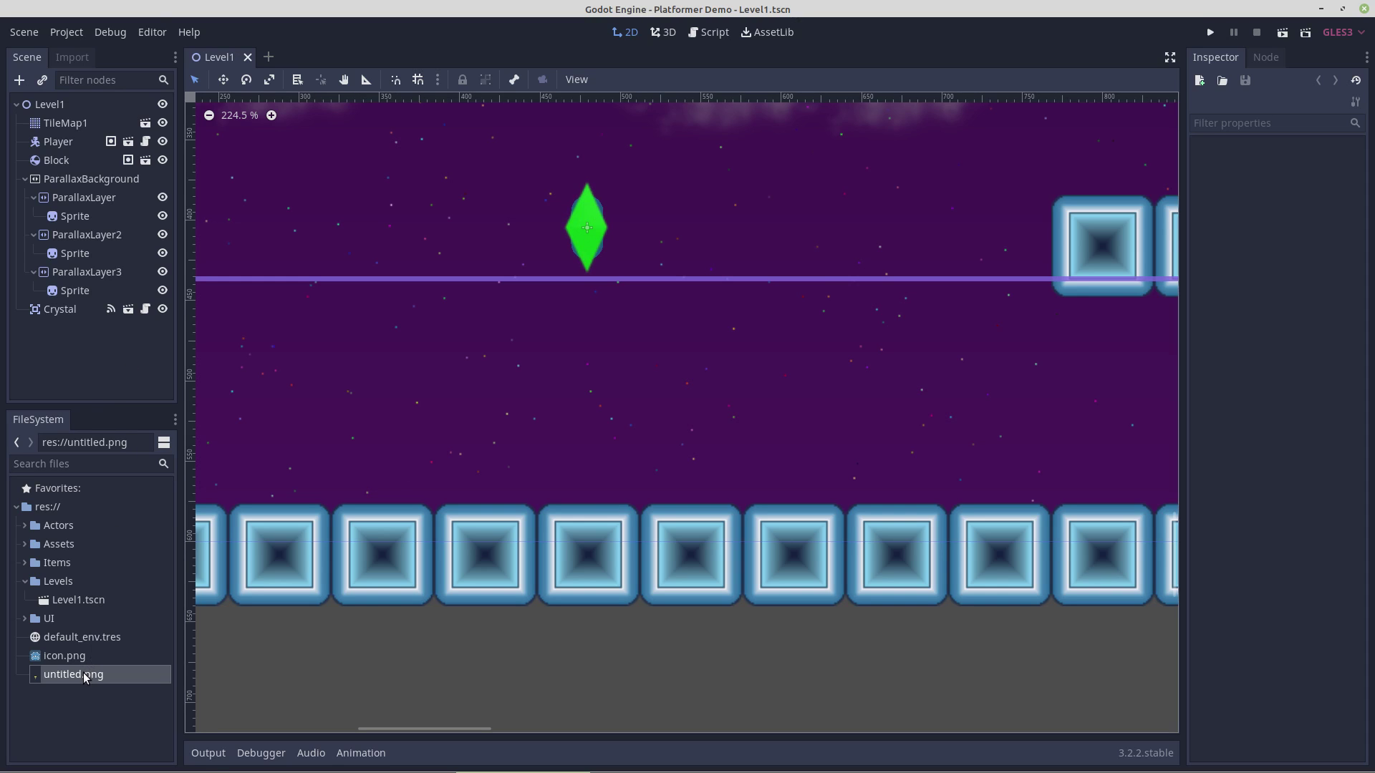
pyautogui.rightClick(83, 672)
pyautogui.click(175, 644)
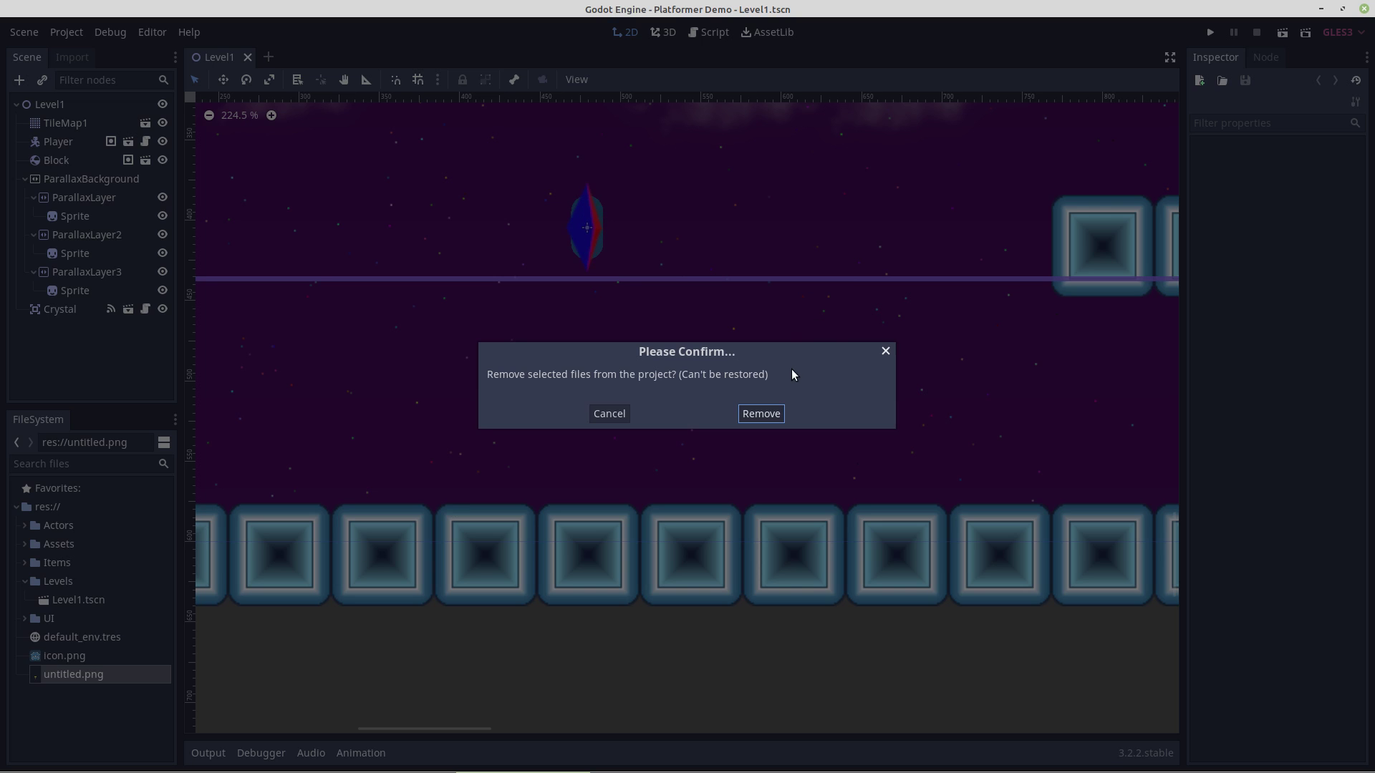
pyautogui.click(760, 414)
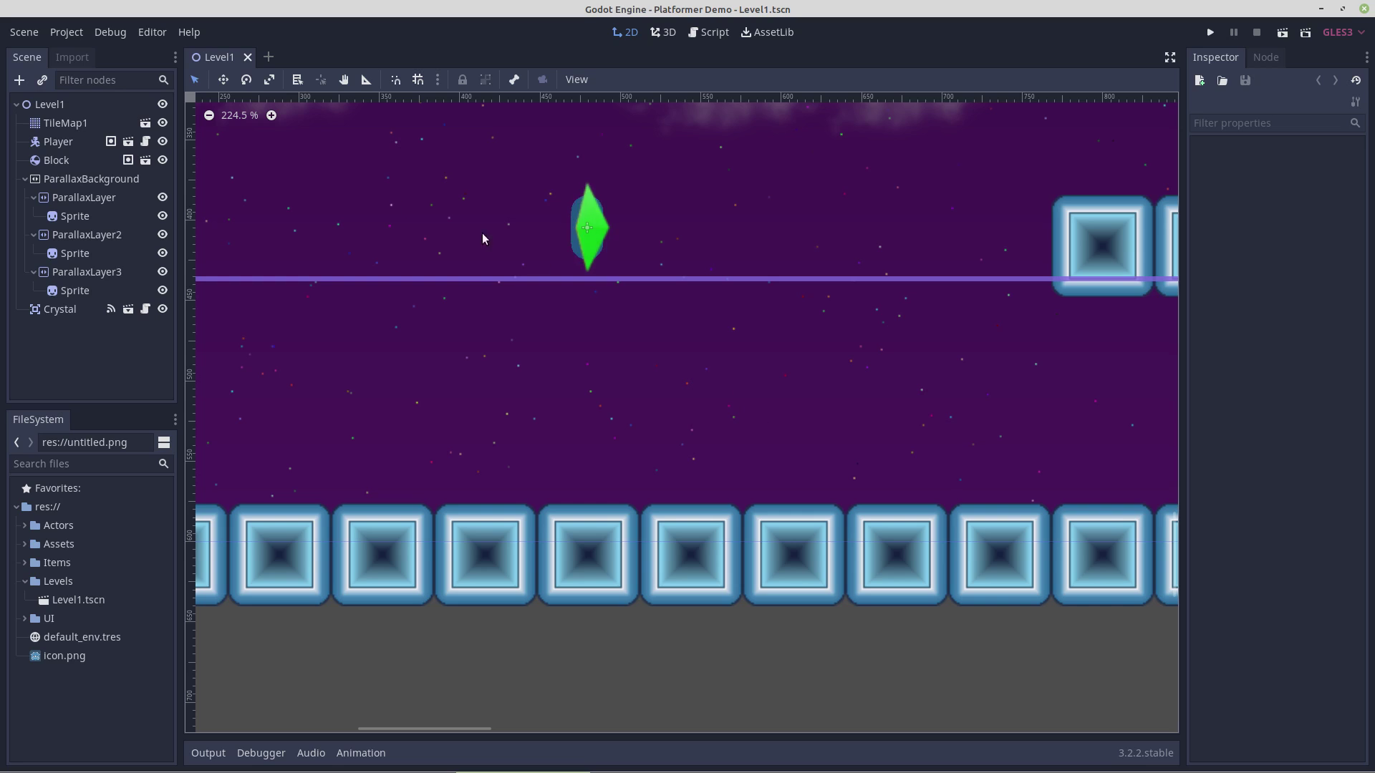
# Add an AnimatedSprite child node under Level1.
pyautogui.rightClick(56, 103)
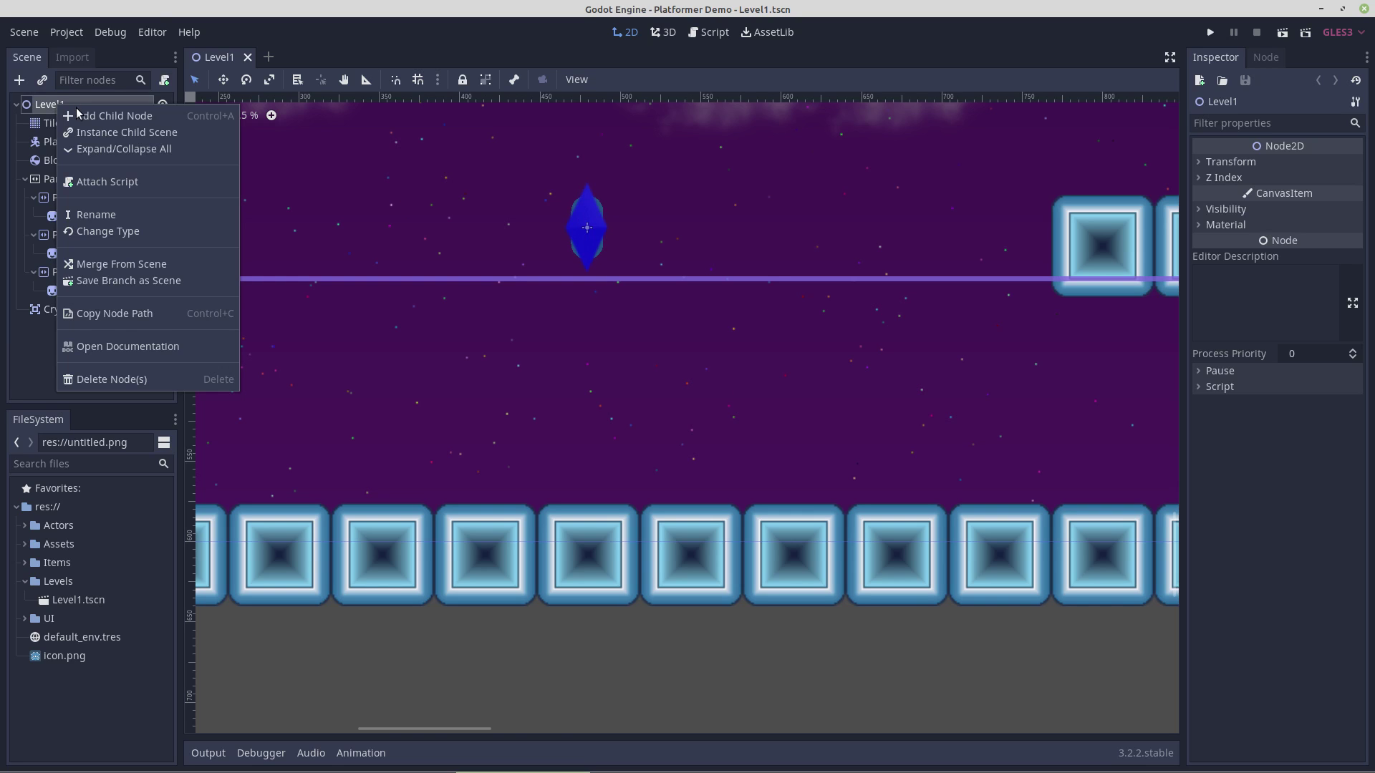
pyautogui.click(79, 115)
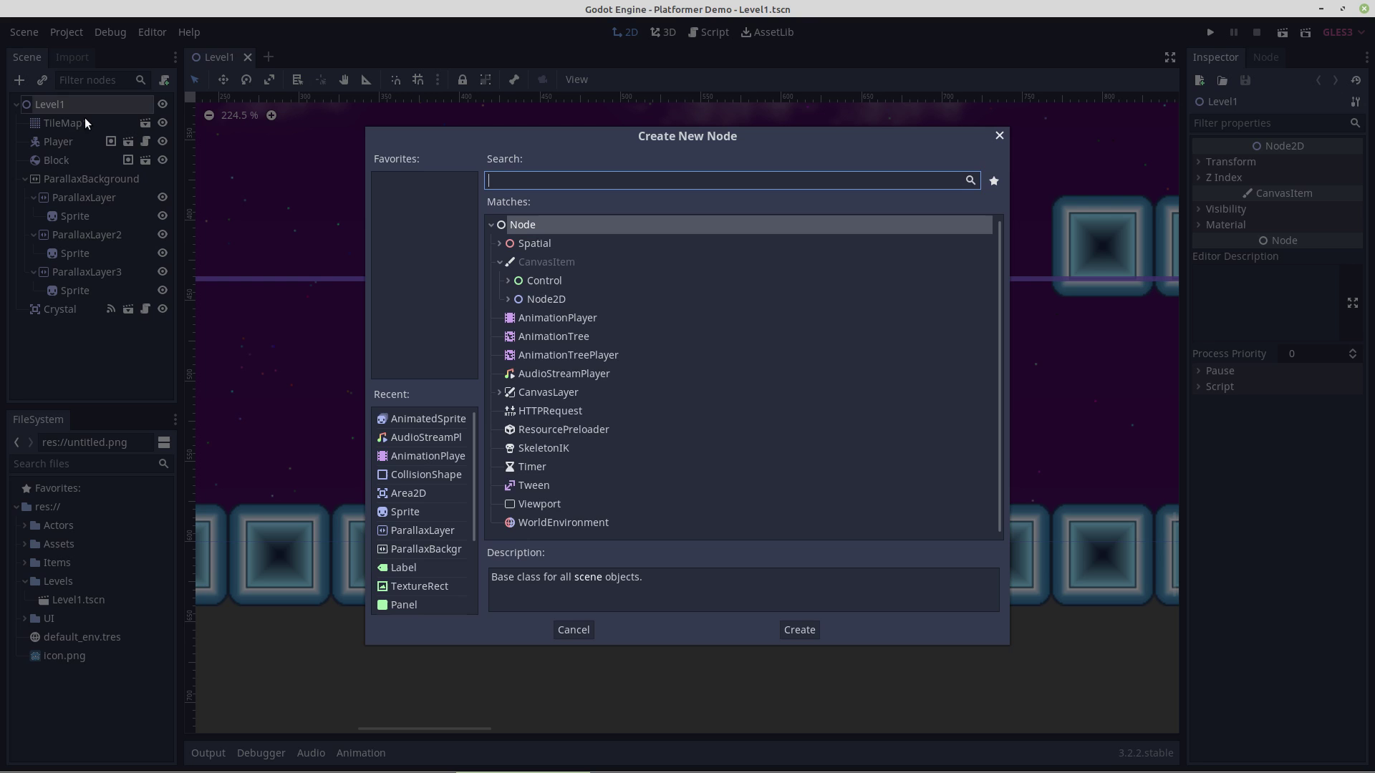
pyautogui.doubleClick(415, 418)
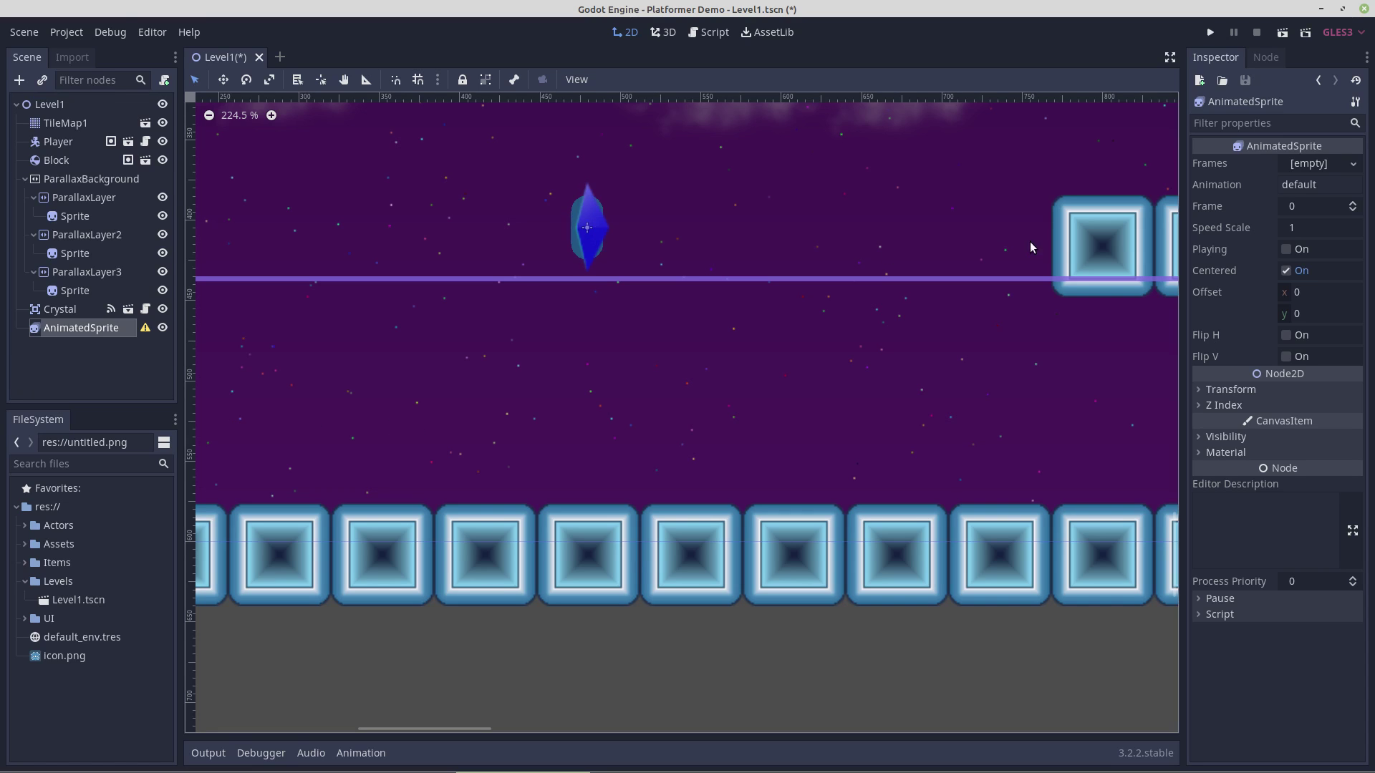
# Give the AnimatedSprite a new SpriteFrames resource and start adding frames from a sprite sheet.
pyautogui.click(1317, 164)
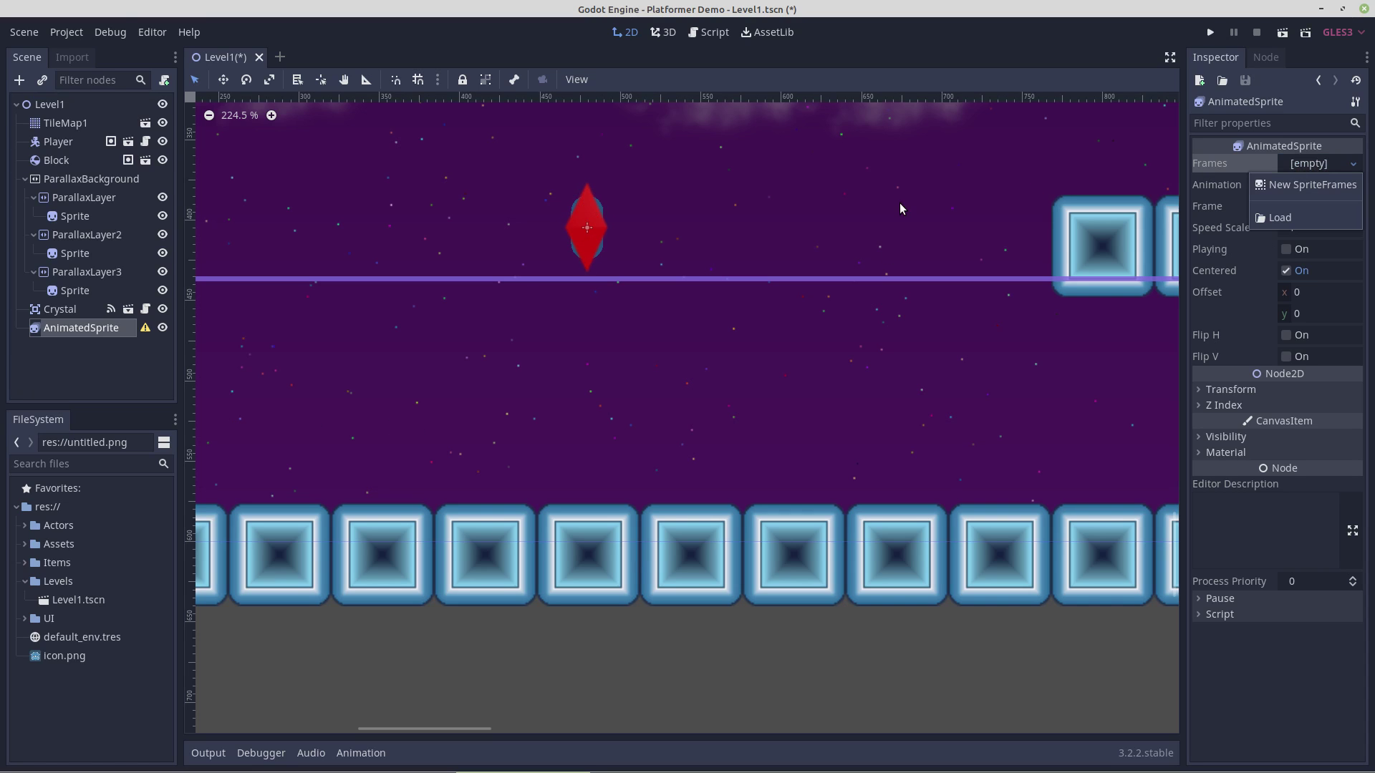
pyautogui.click(1310, 185)
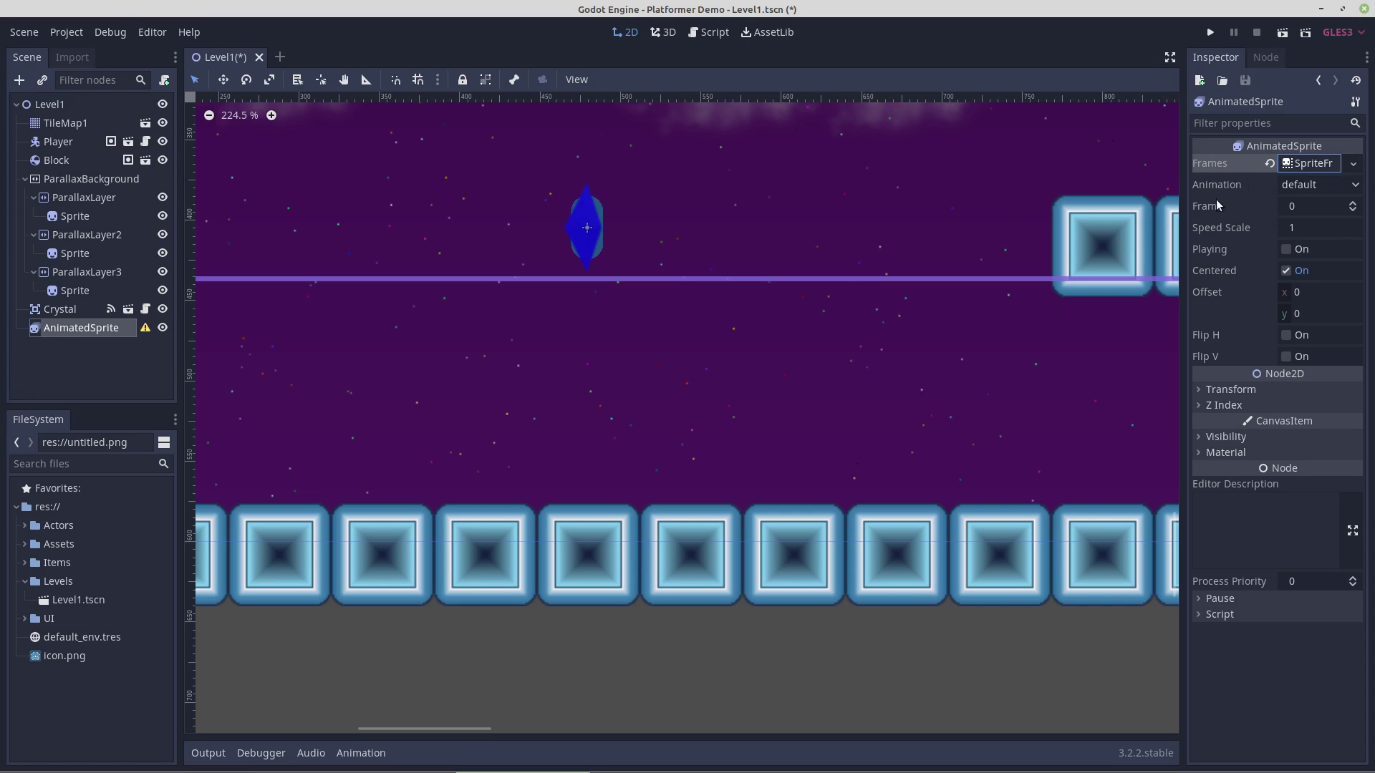
pyautogui.click(1305, 164)
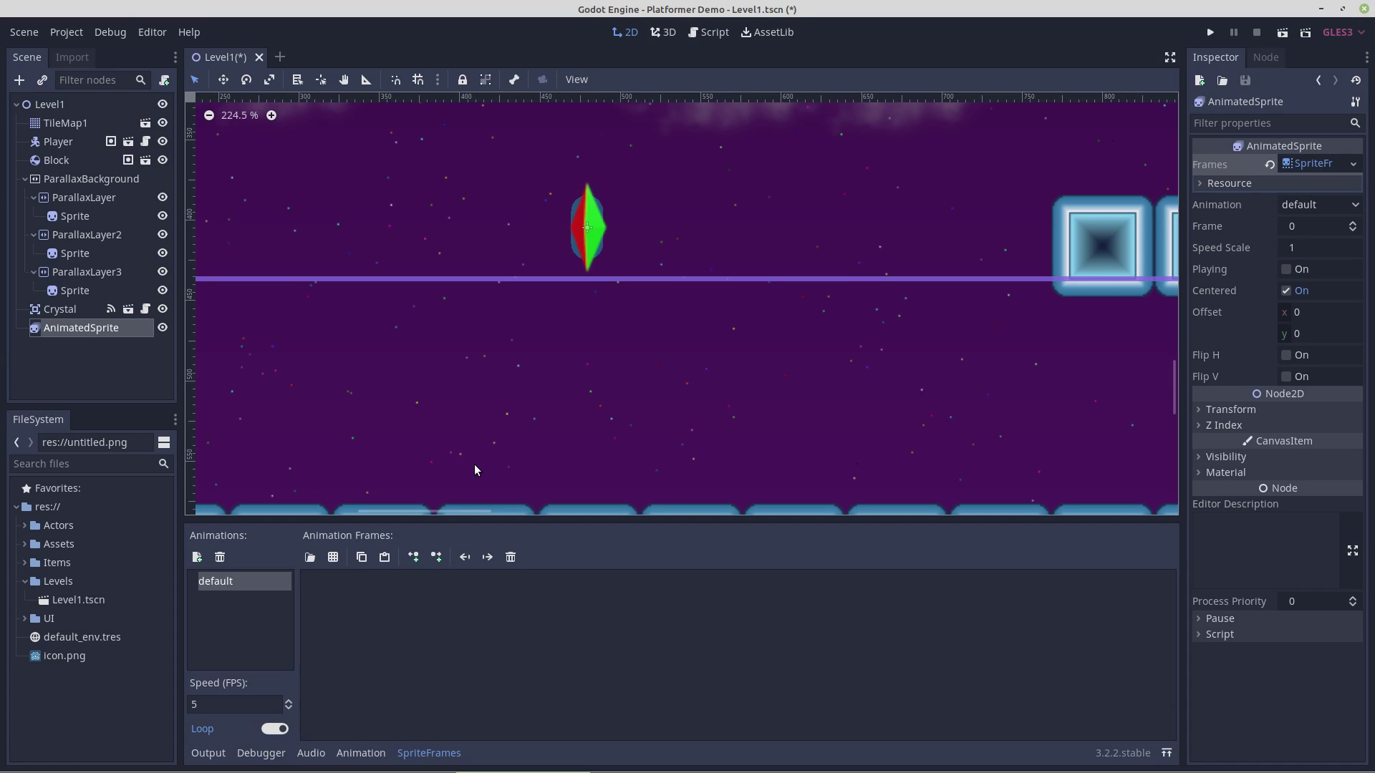
pyautogui.click(333, 557)
# Load enemy fire.png from Assets and slice it as a 3-column, 4-row grid.
pyautogui.doubleClick(401, 198)
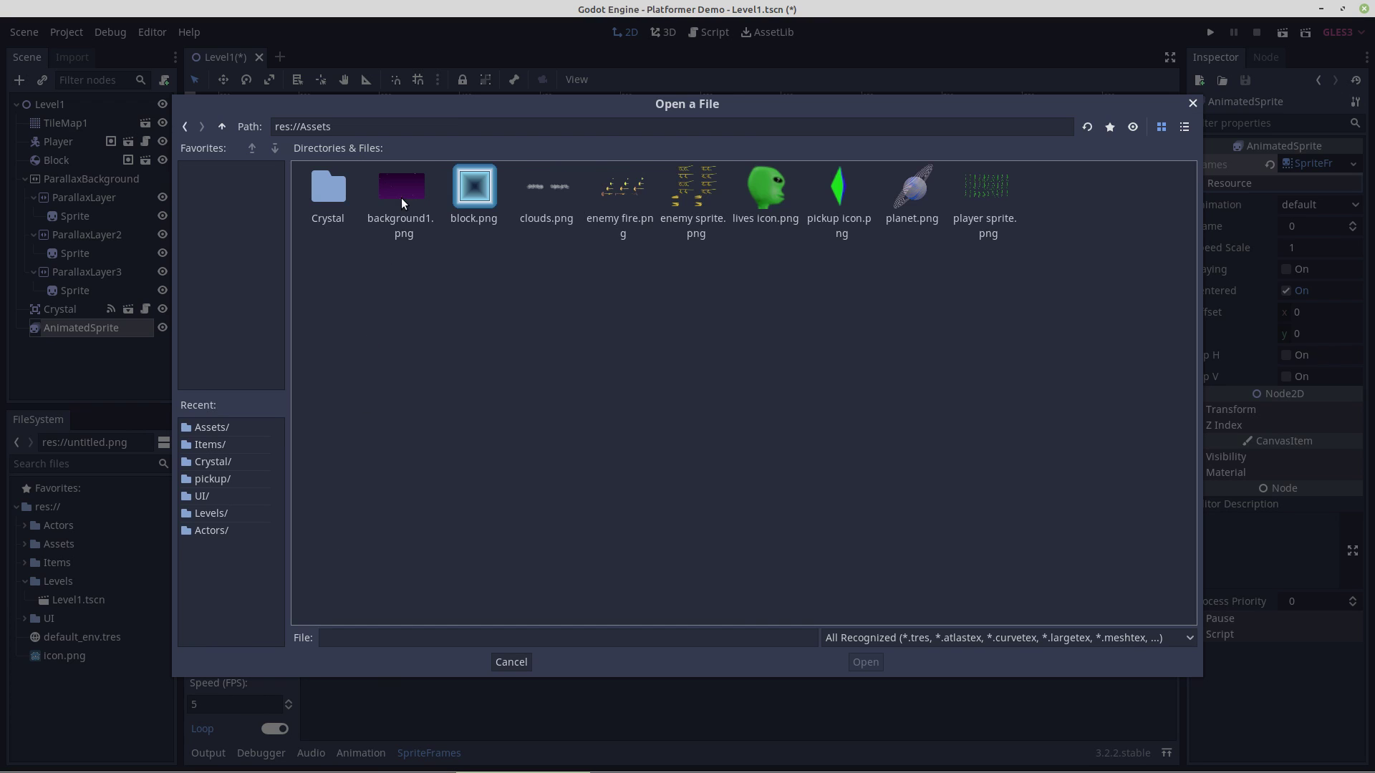
pyautogui.doubleClick(621, 188)
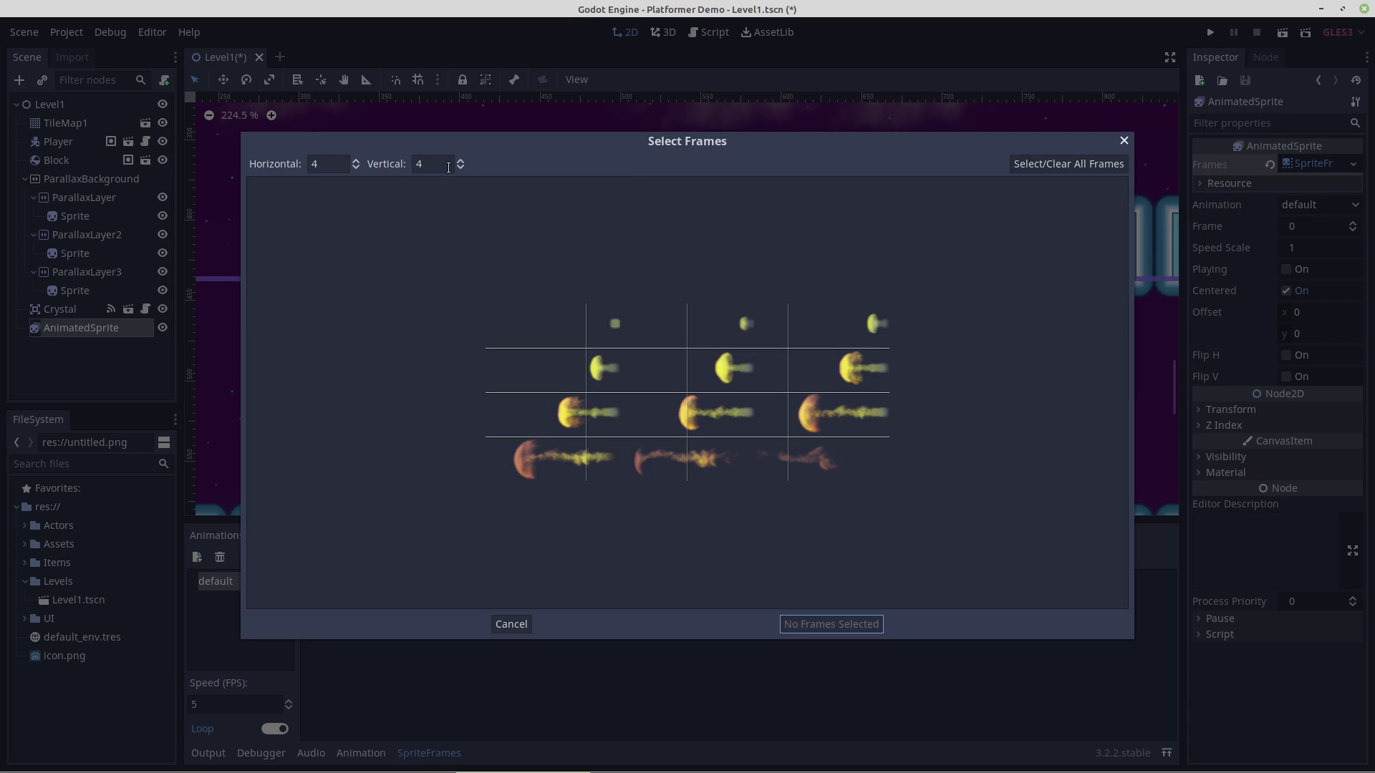
pyautogui.click(460, 168)
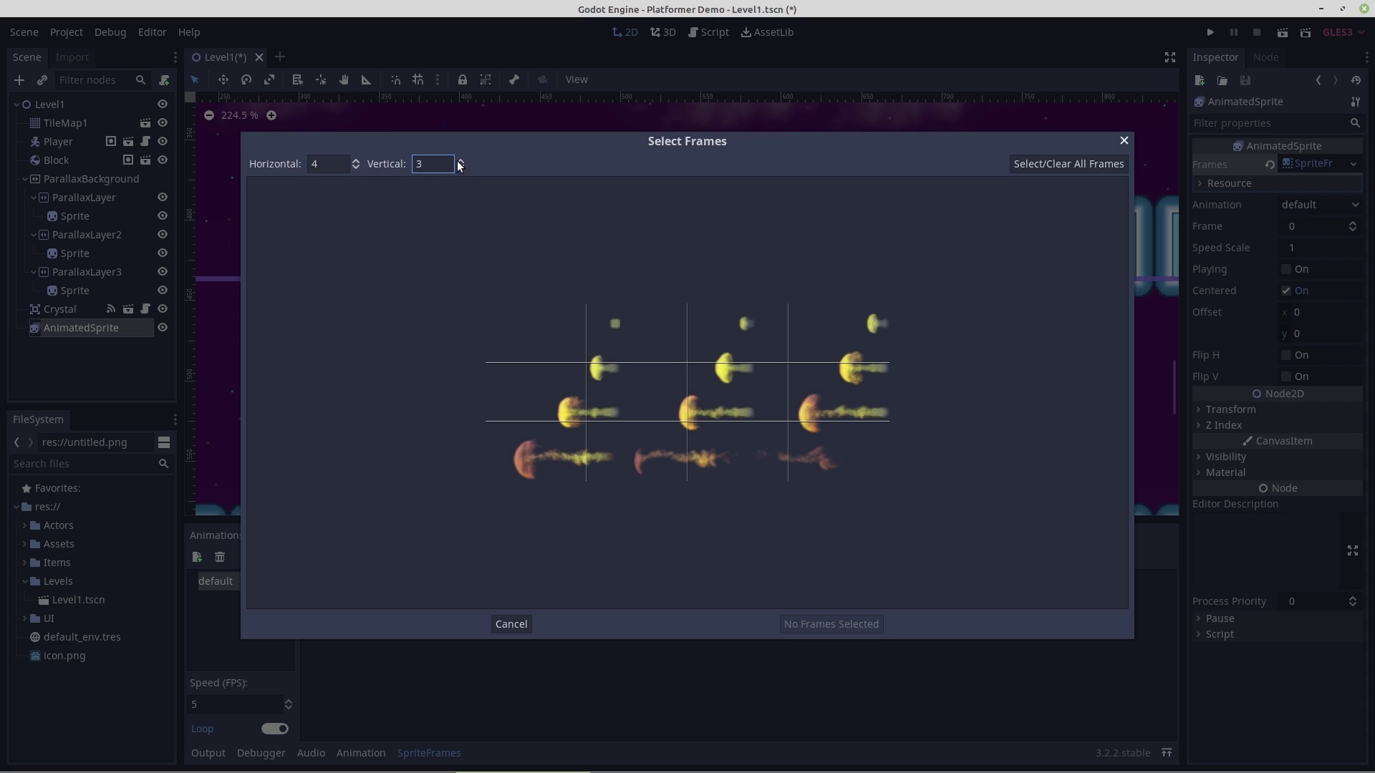
pyautogui.click(460, 160)
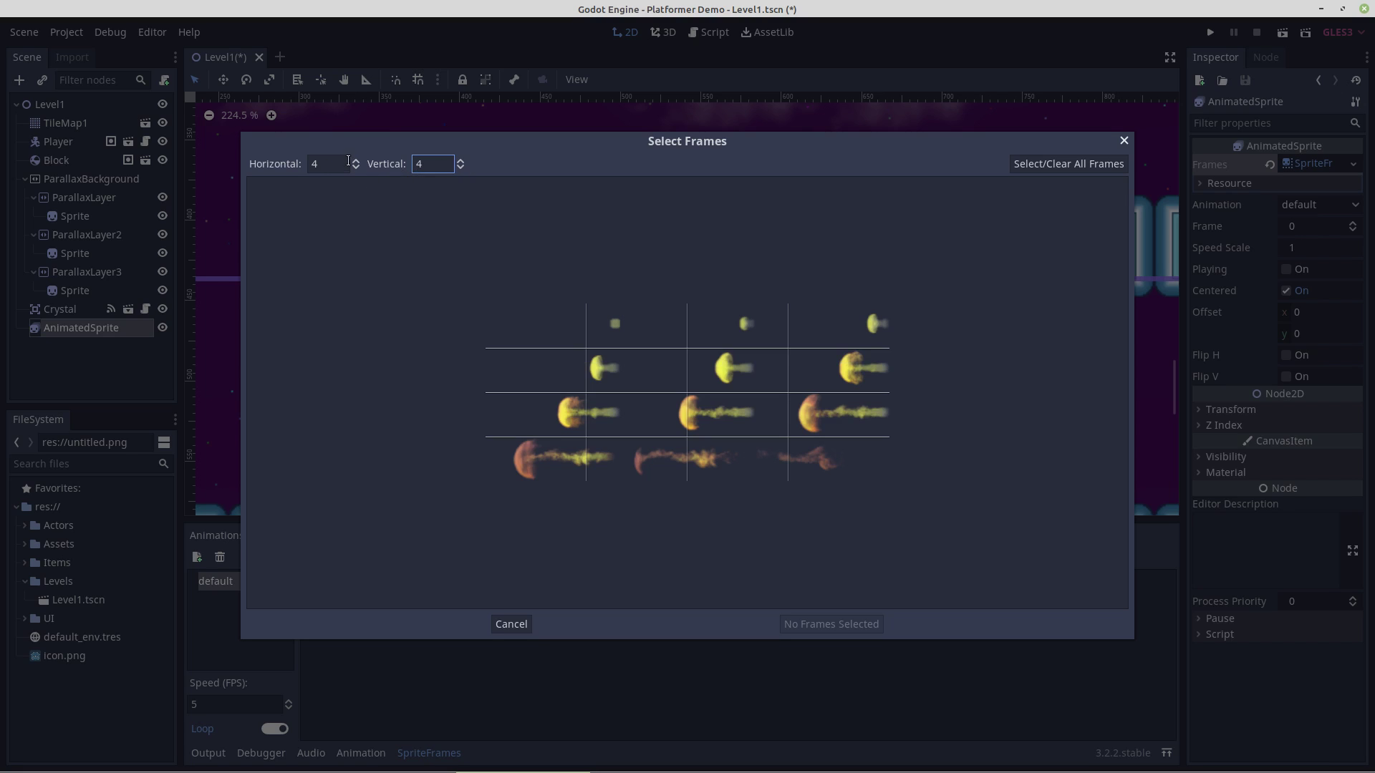
pyautogui.click(355, 161)
pyautogui.click(356, 169)
pyautogui.click(356, 169)
# Select all 12 flame cells and add them to the default animation.
pyautogui.click(599, 330)
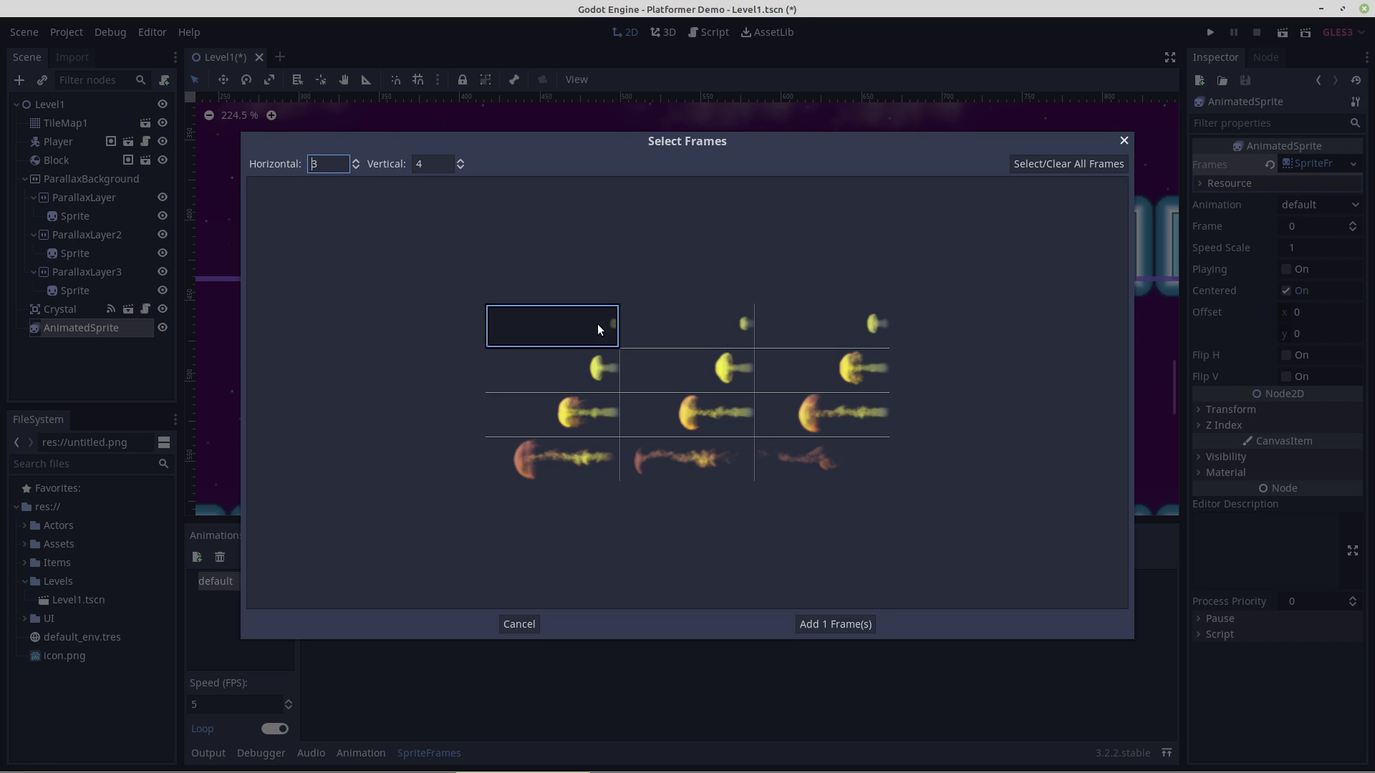
pyautogui.click(743, 327)
pyautogui.click(823, 324)
pyautogui.click(570, 363)
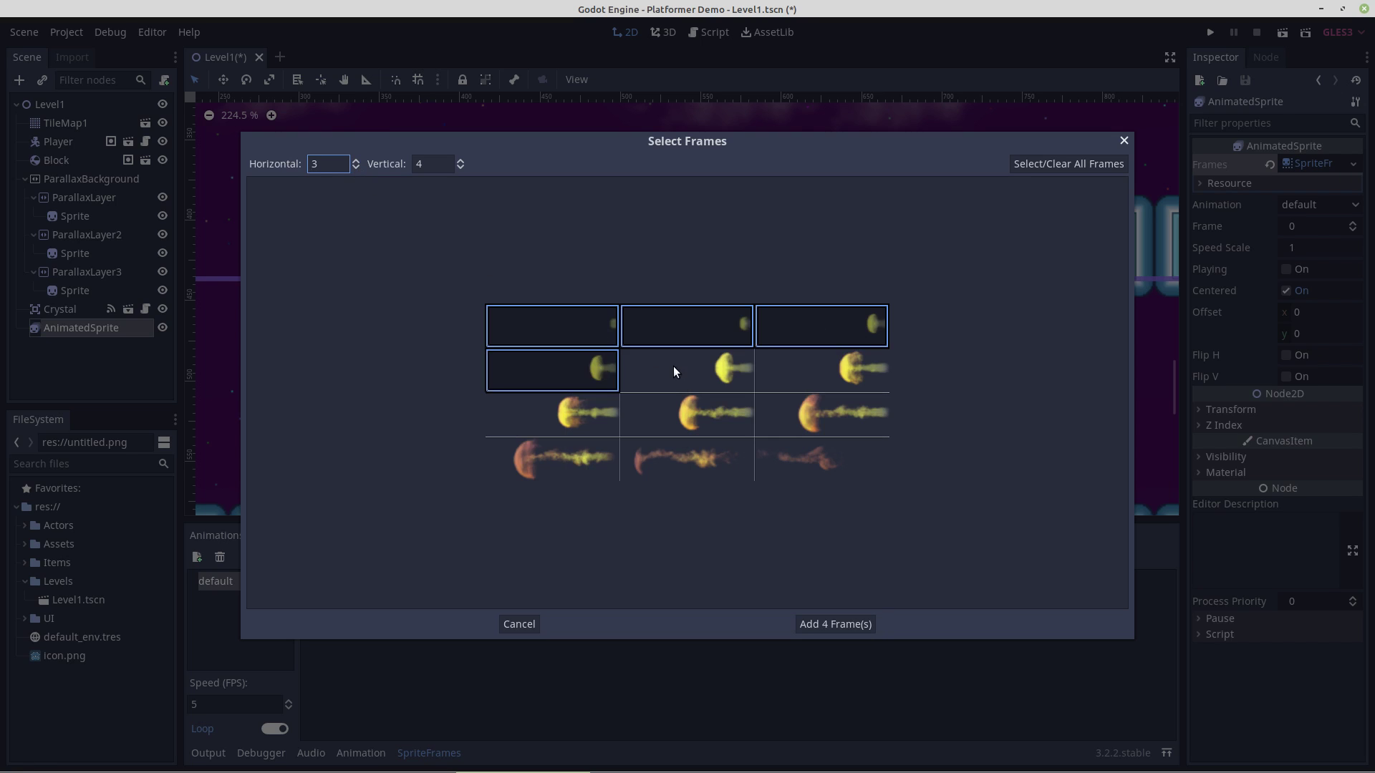
pyautogui.click(716, 364)
pyautogui.click(839, 367)
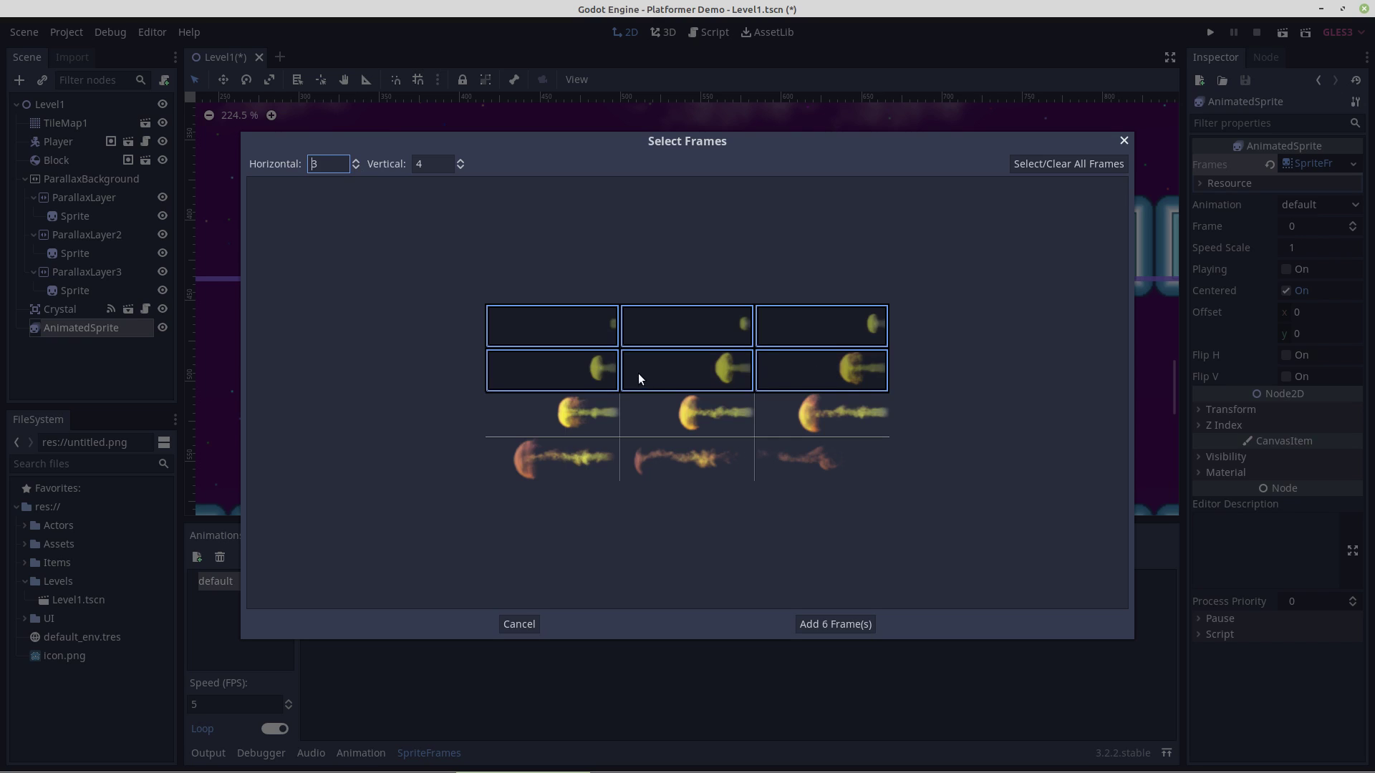
pyautogui.click(566, 405)
pyautogui.click(698, 421)
pyautogui.click(806, 412)
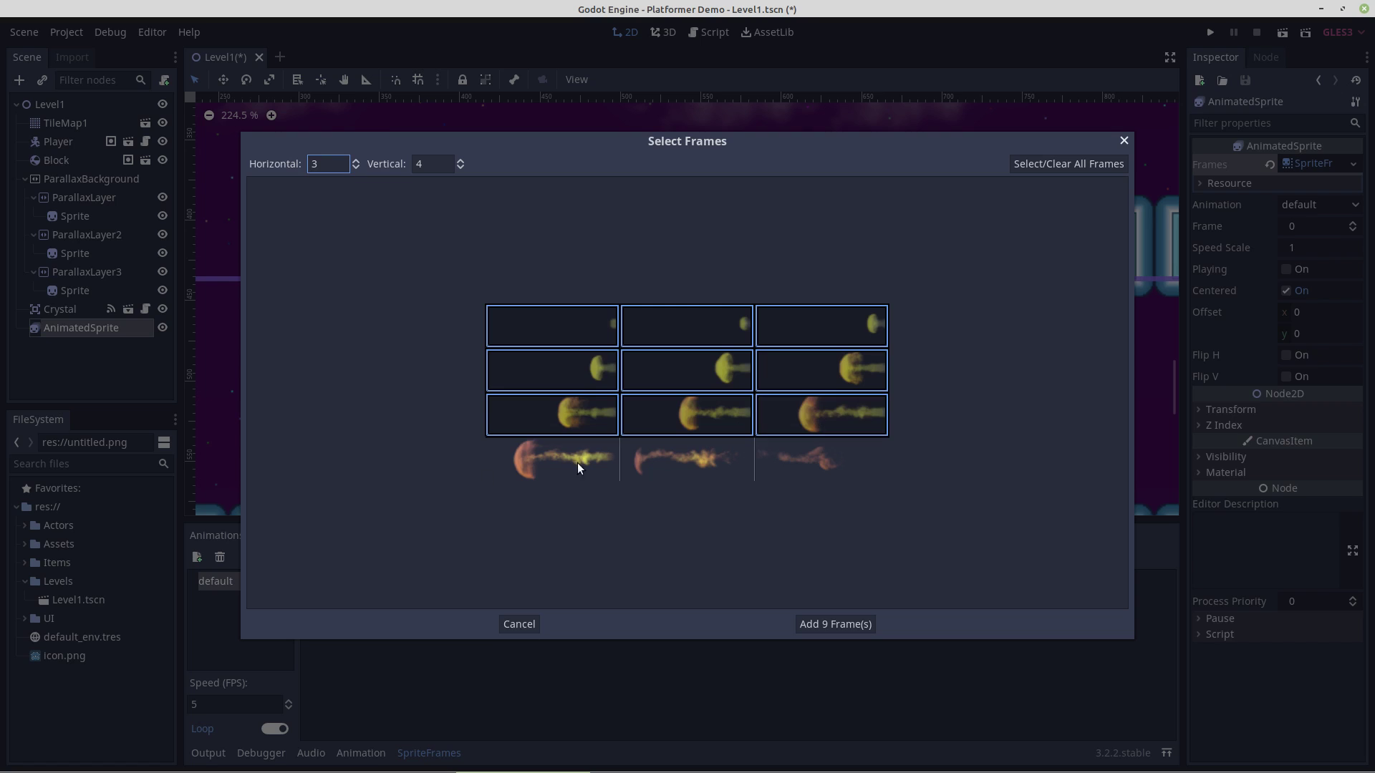
pyautogui.click(529, 473)
pyautogui.click(664, 467)
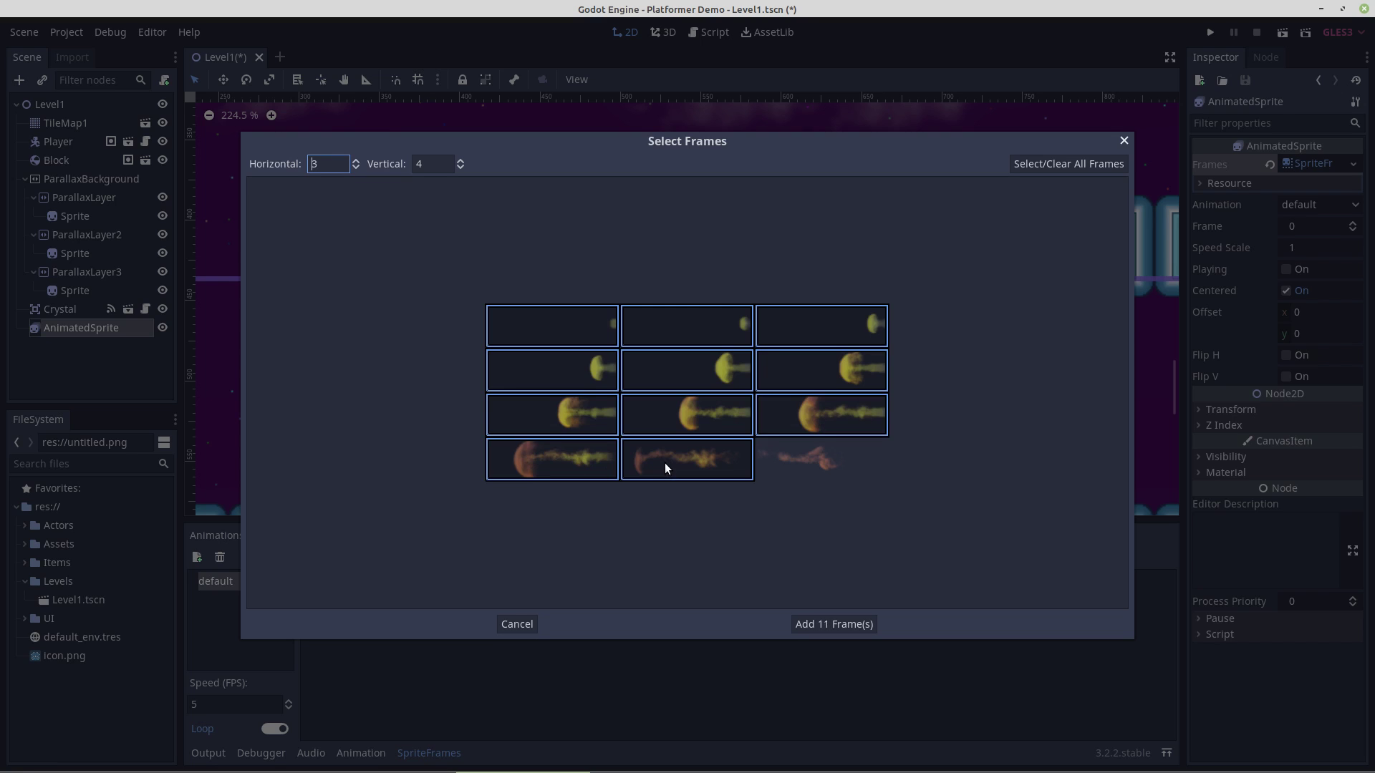
pyautogui.click(785, 468)
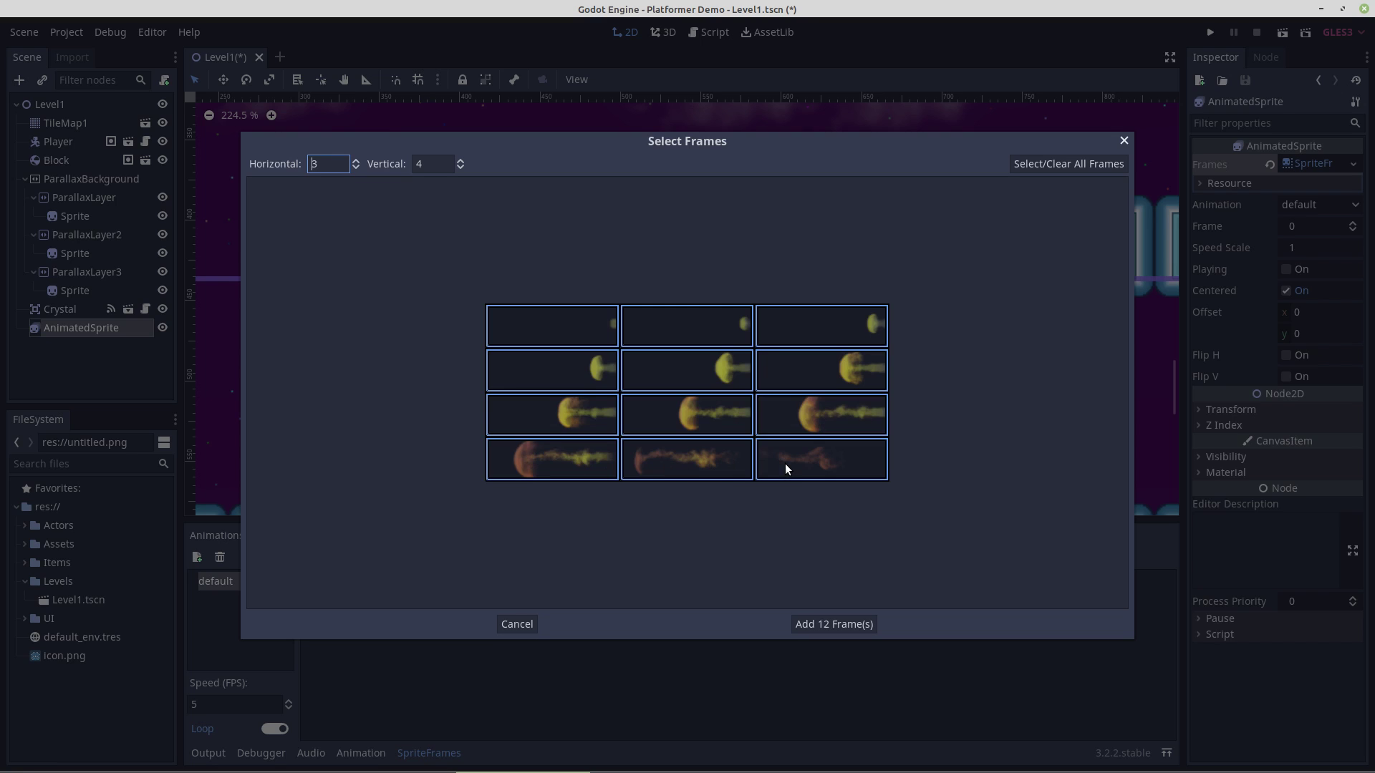
pyautogui.click(824, 623)
# Move the fire sprite beside the crystal, just above the floor.
pyautogui.scroll(-10, 418, 356)
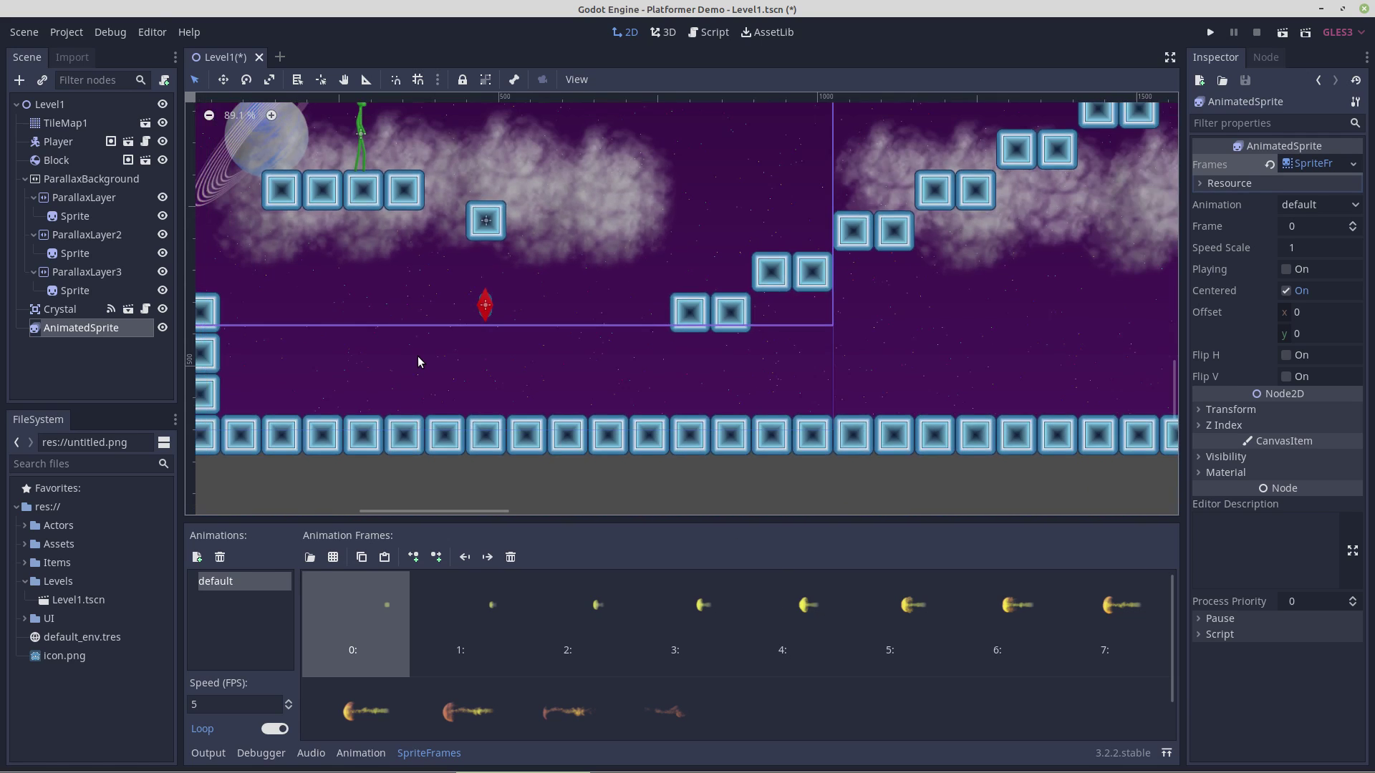
pyautogui.scroll(-1, 418, 355)
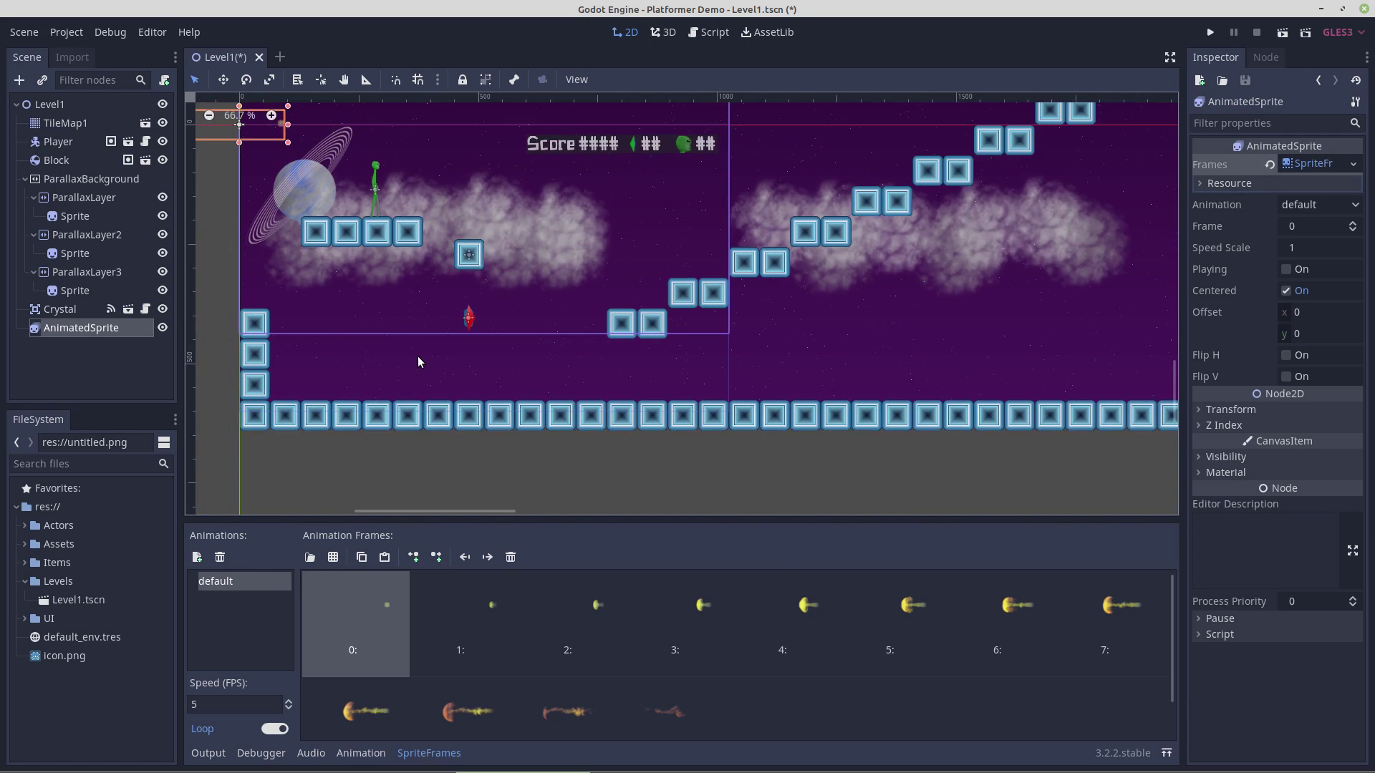
pyautogui.click(223, 80)
pyautogui.moveTo(254, 136); pyautogui.dragTo(595, 387)
# Turn on Playing so the flame animation runs in the editor.
pyautogui.scroll(5, 665, 396)
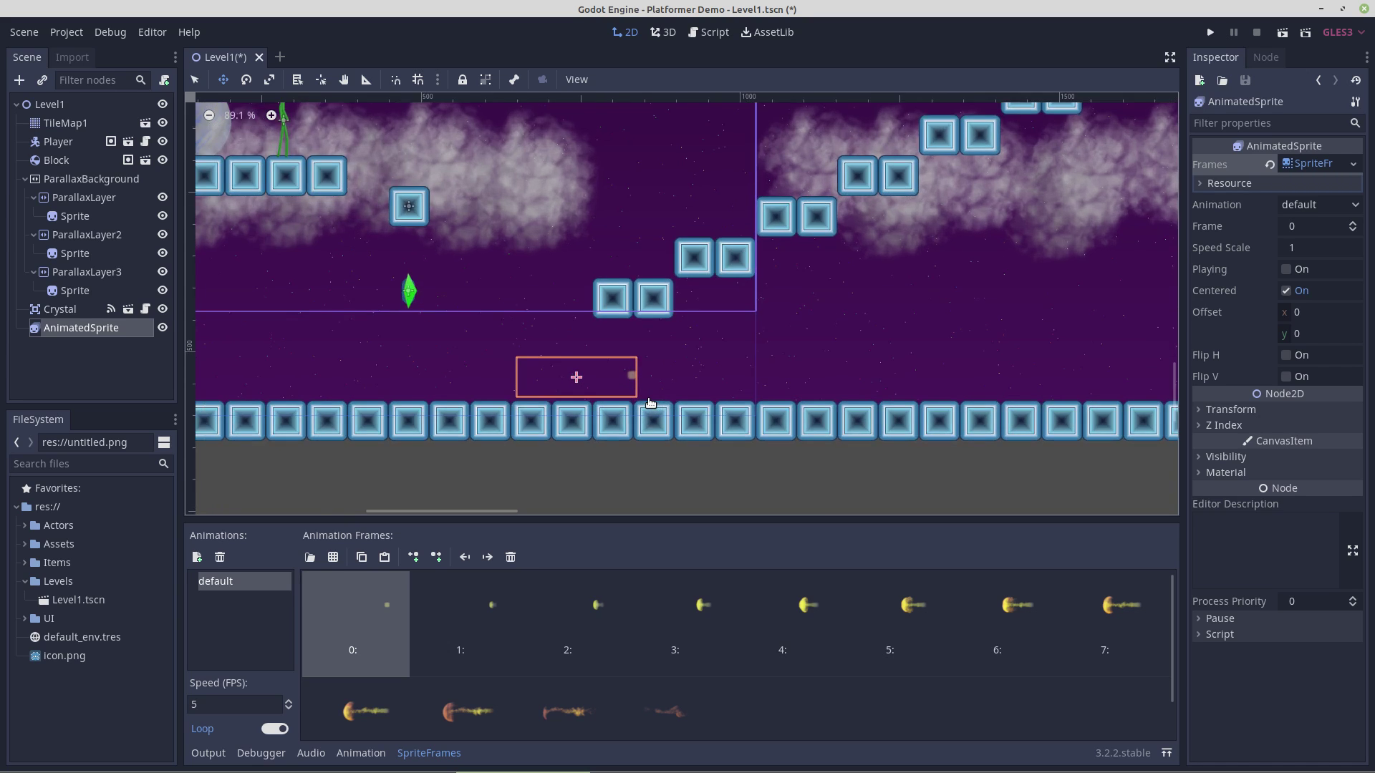
pyautogui.hscroll(-2, 673, 421)
pyautogui.scroll(1, 673, 421)
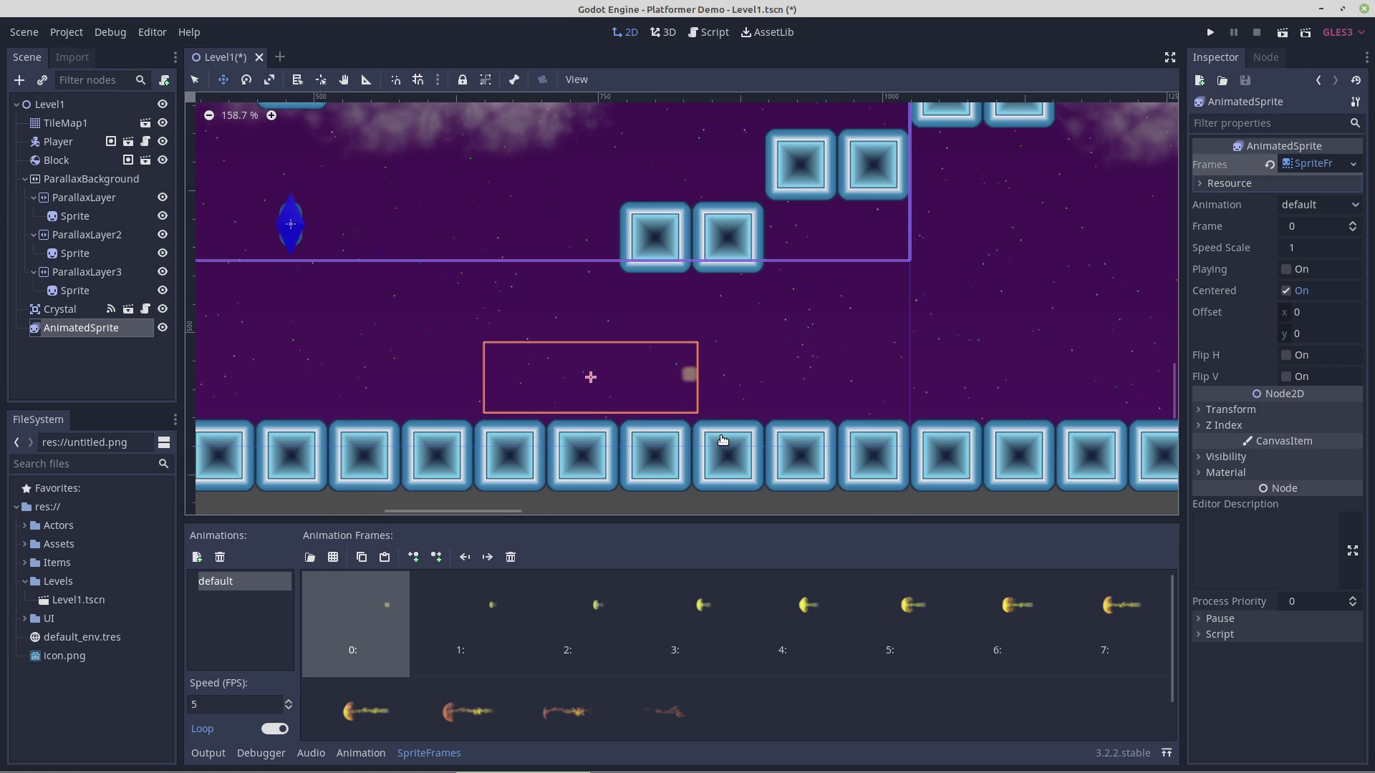
pyautogui.click(1285, 270)
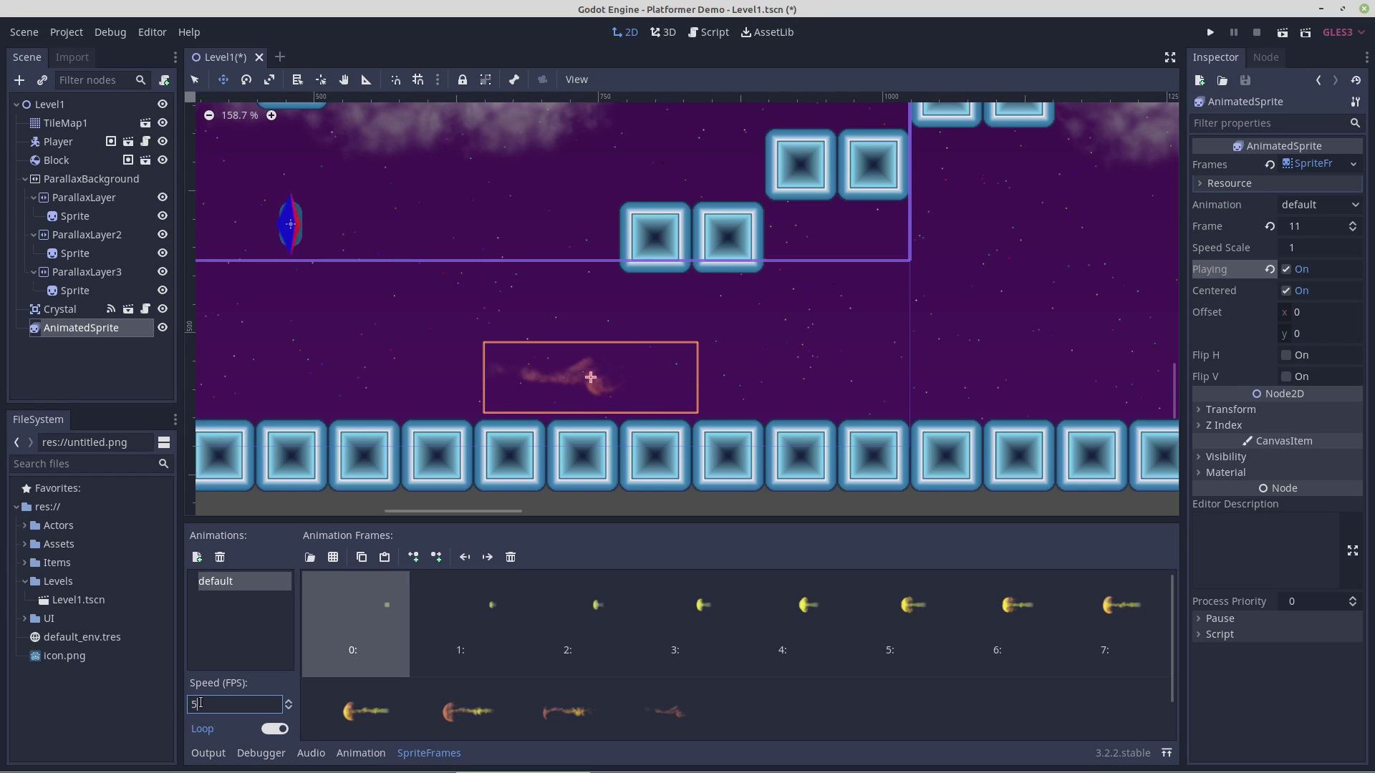
# Set the animation speed to 7 FPS and keep Loop switched on.
pyautogui.moveTo(201, 703); pyautogui.dragTo(185, 704)
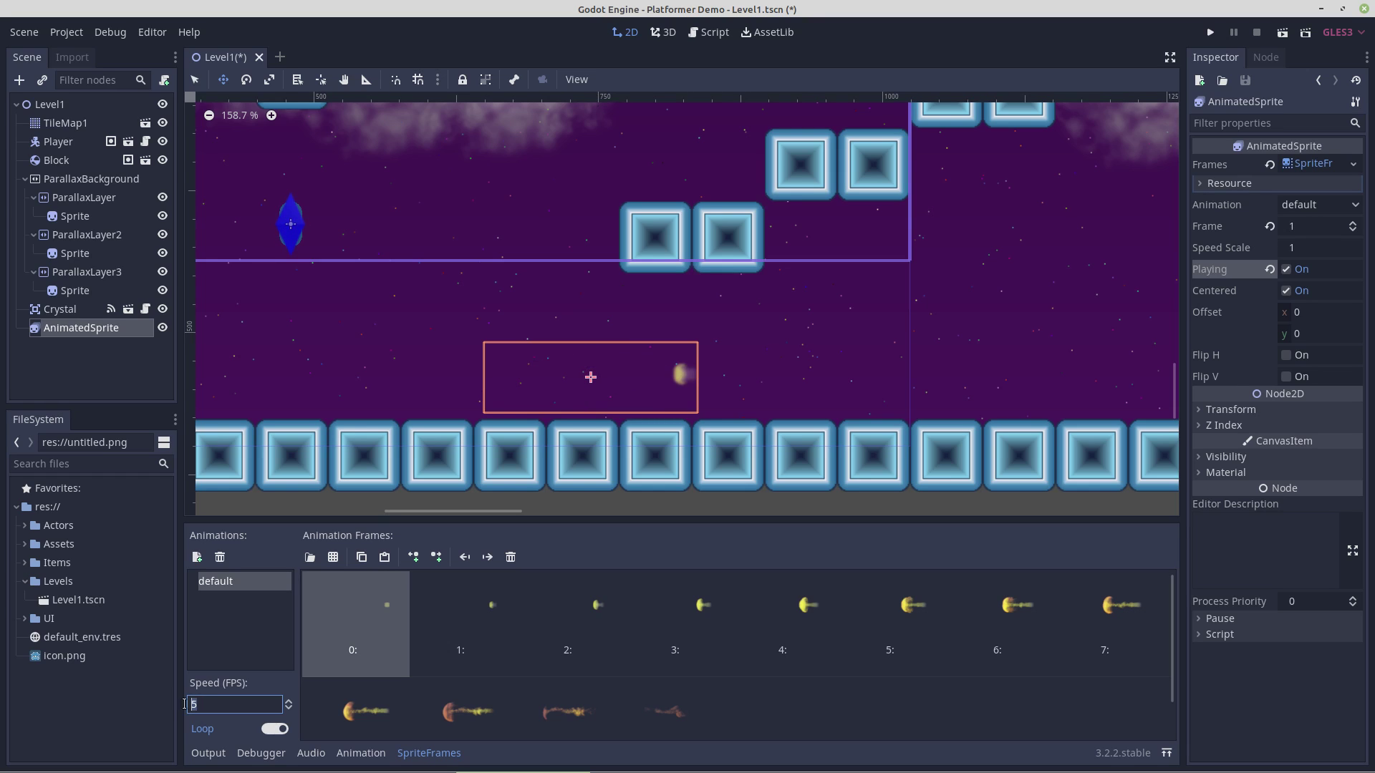
pyautogui.write('7')
pyautogui.click(274, 729)
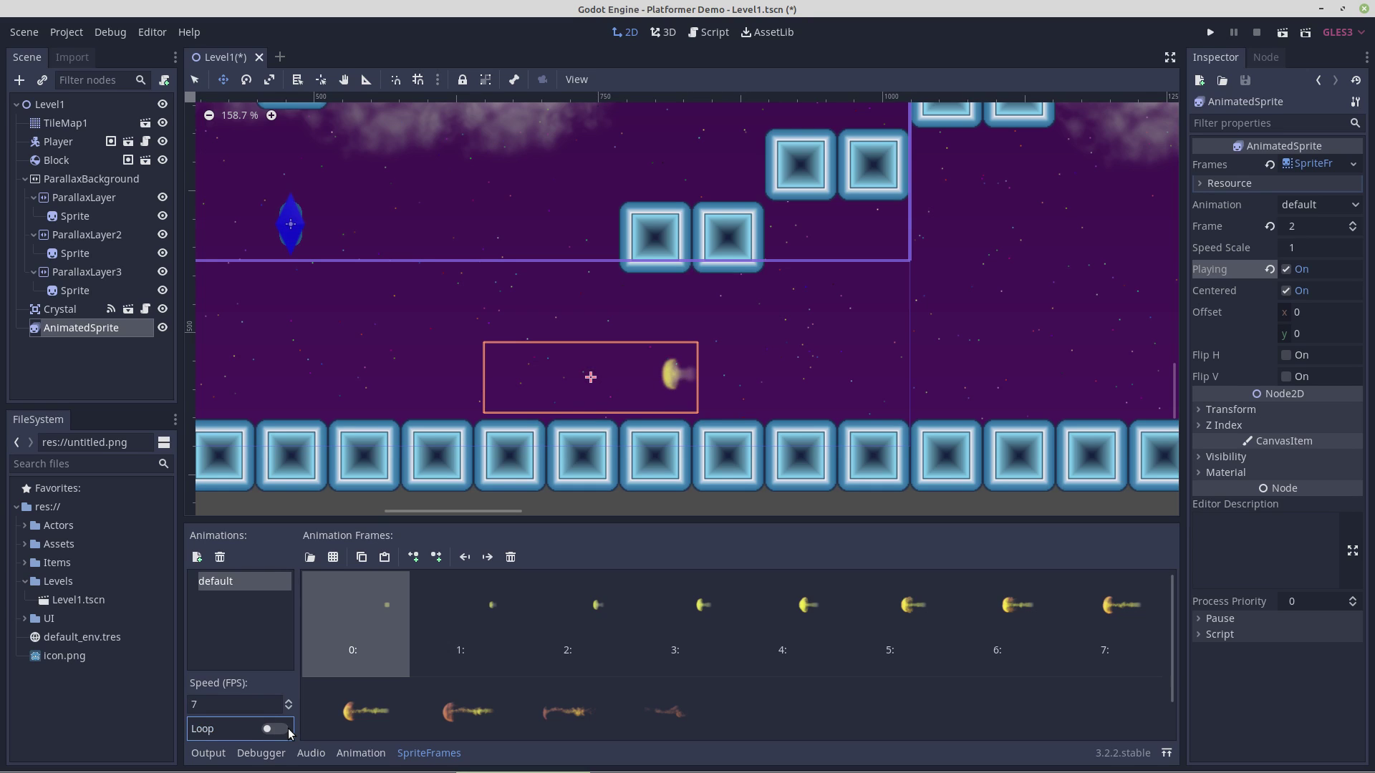
pyautogui.click(284, 732)
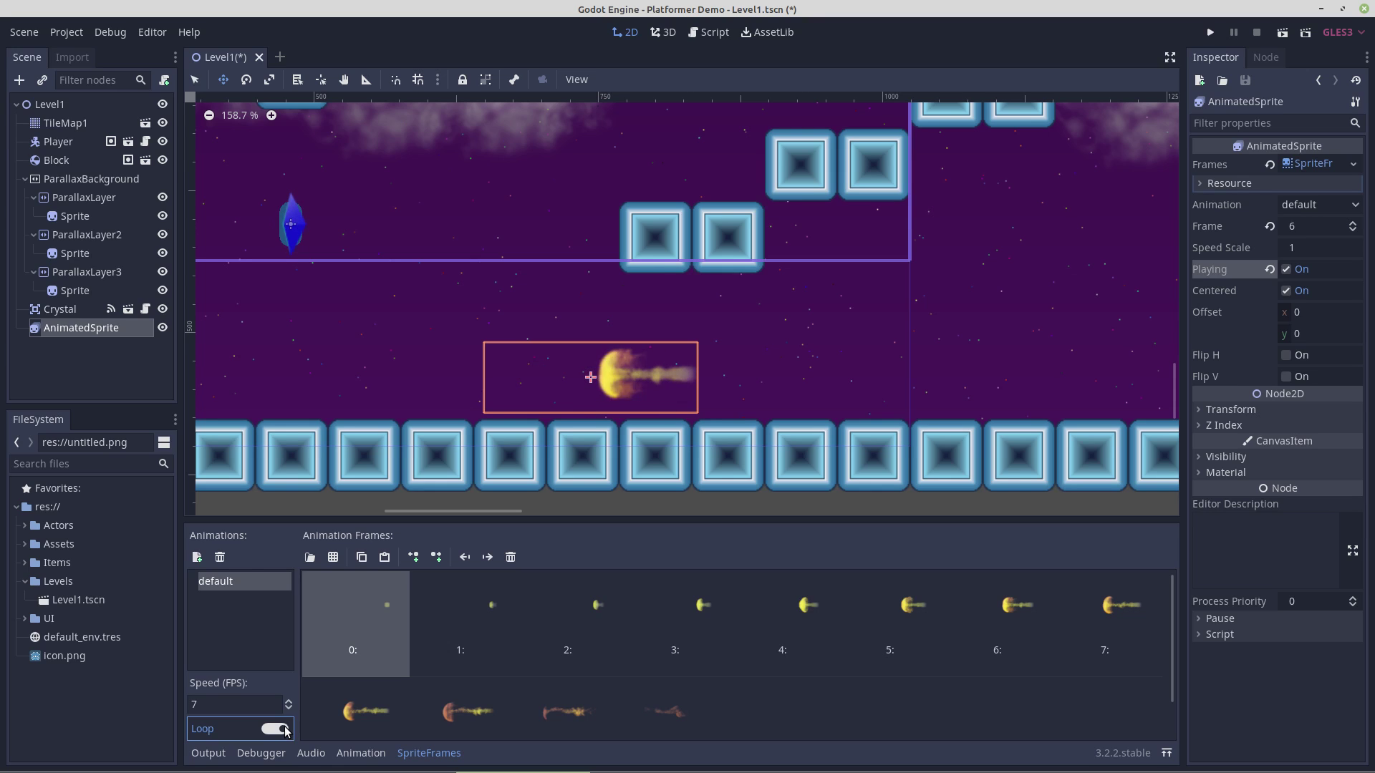
# Change the animation speed to 15 FPS, then select the value again.
pyautogui.click(202, 707)
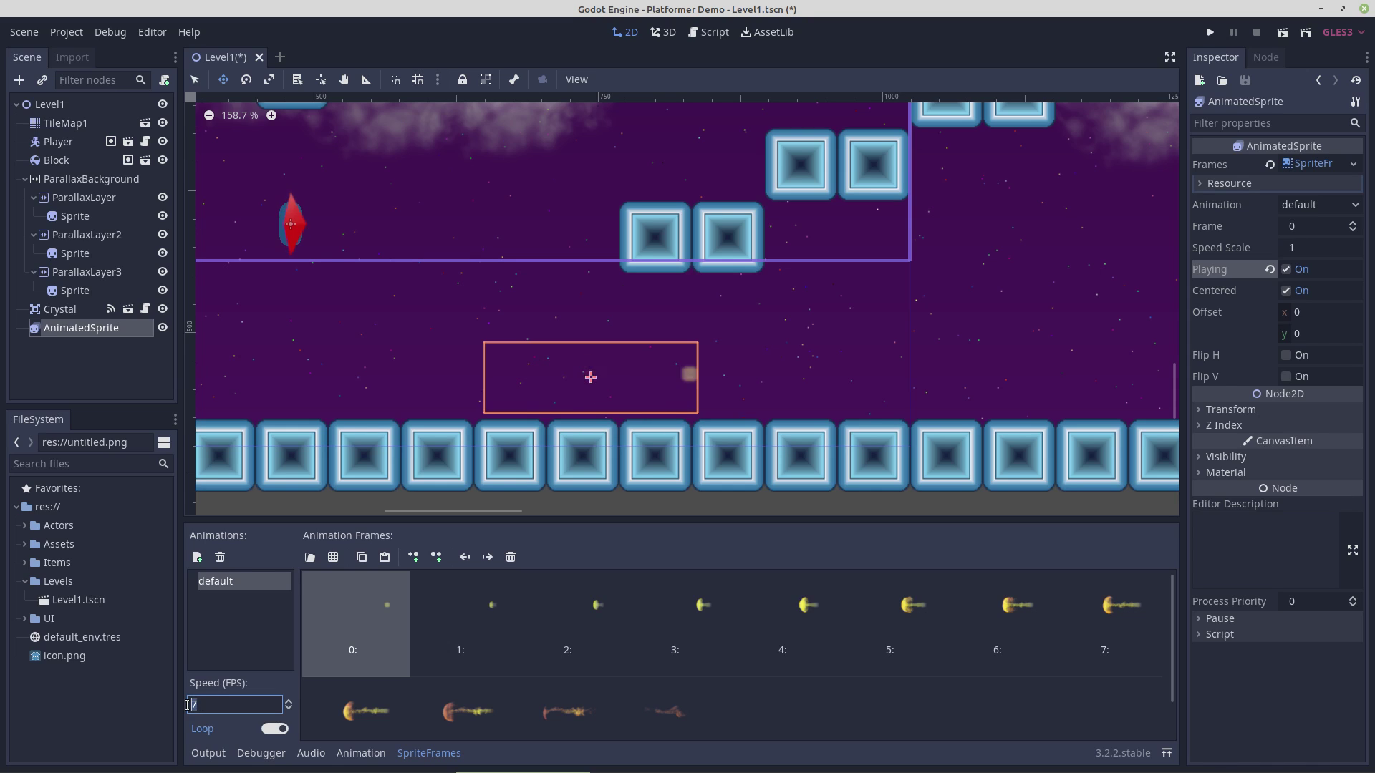
pyautogui.press('BackSpace')
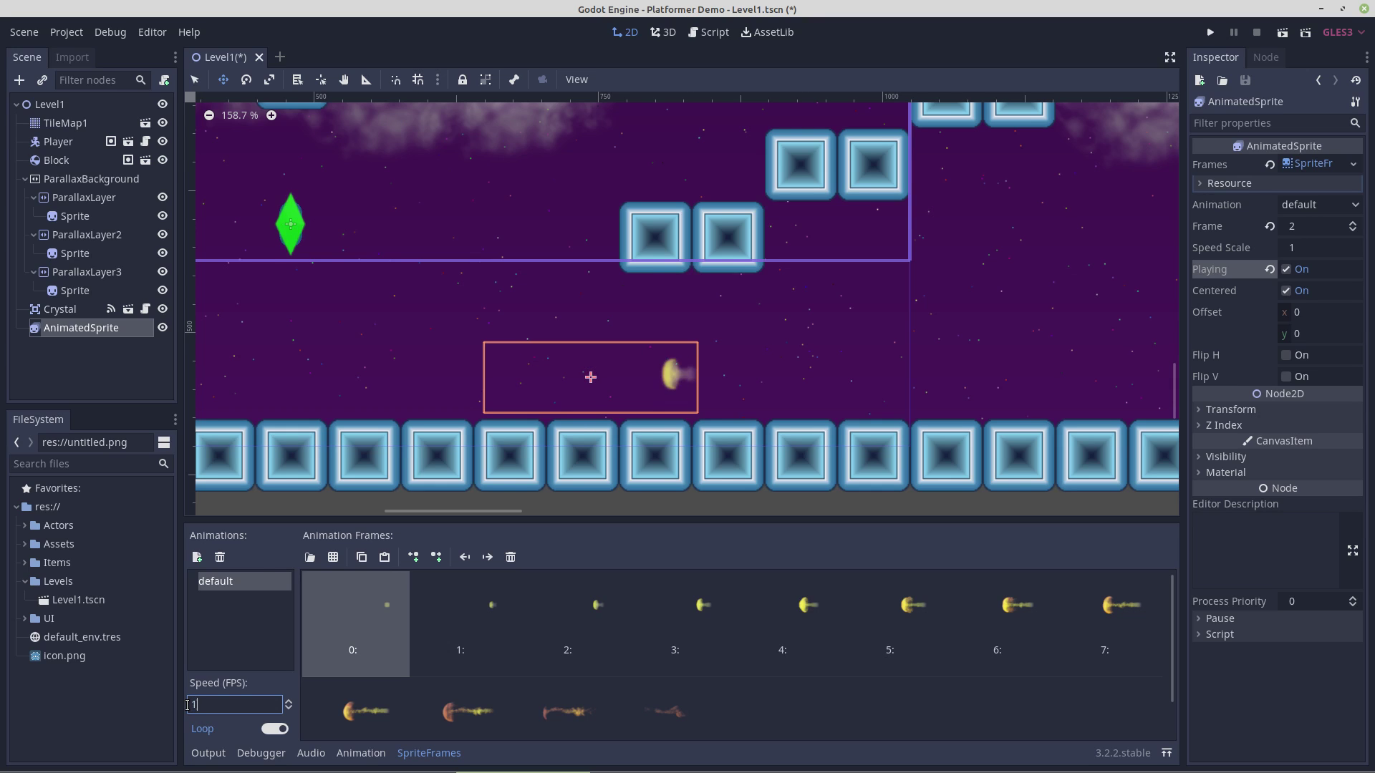
pyautogui.write('15')
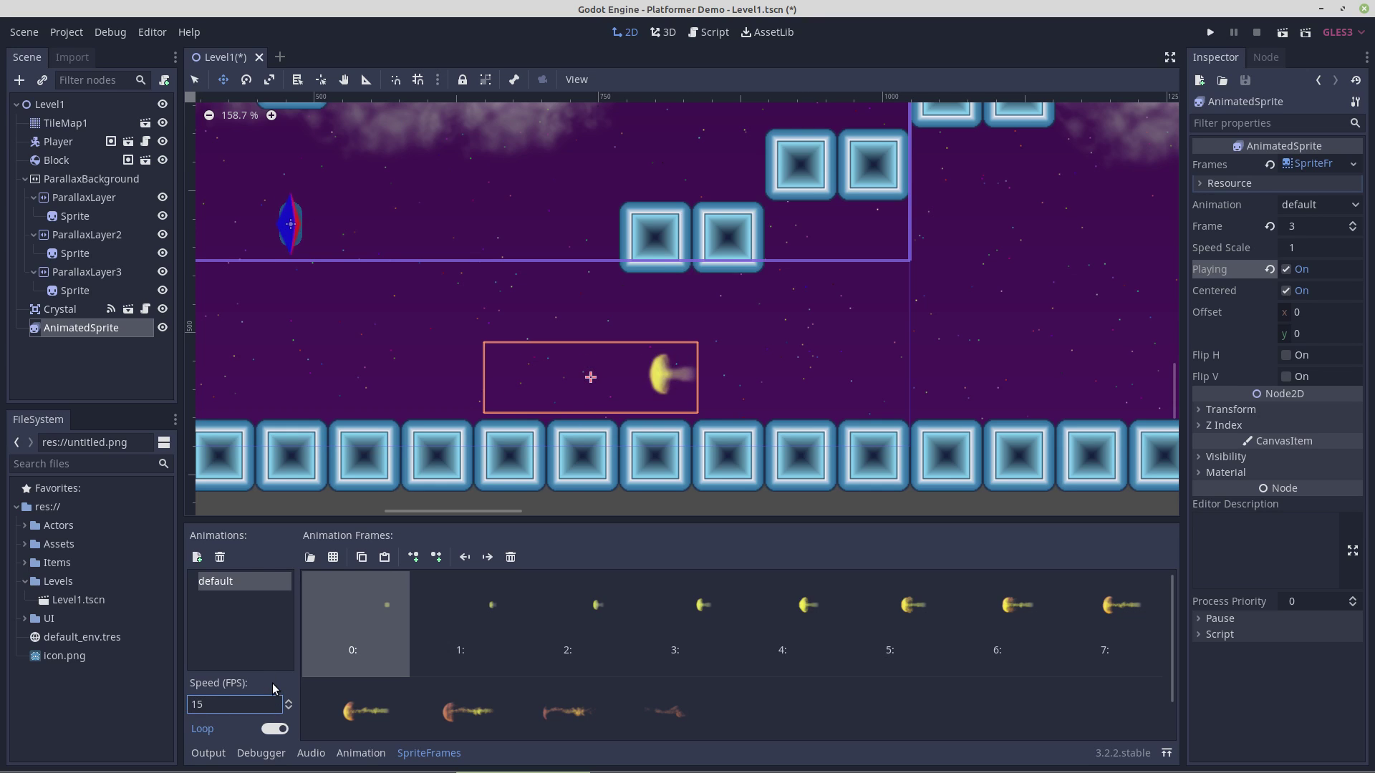
pyautogui.click(273, 646)
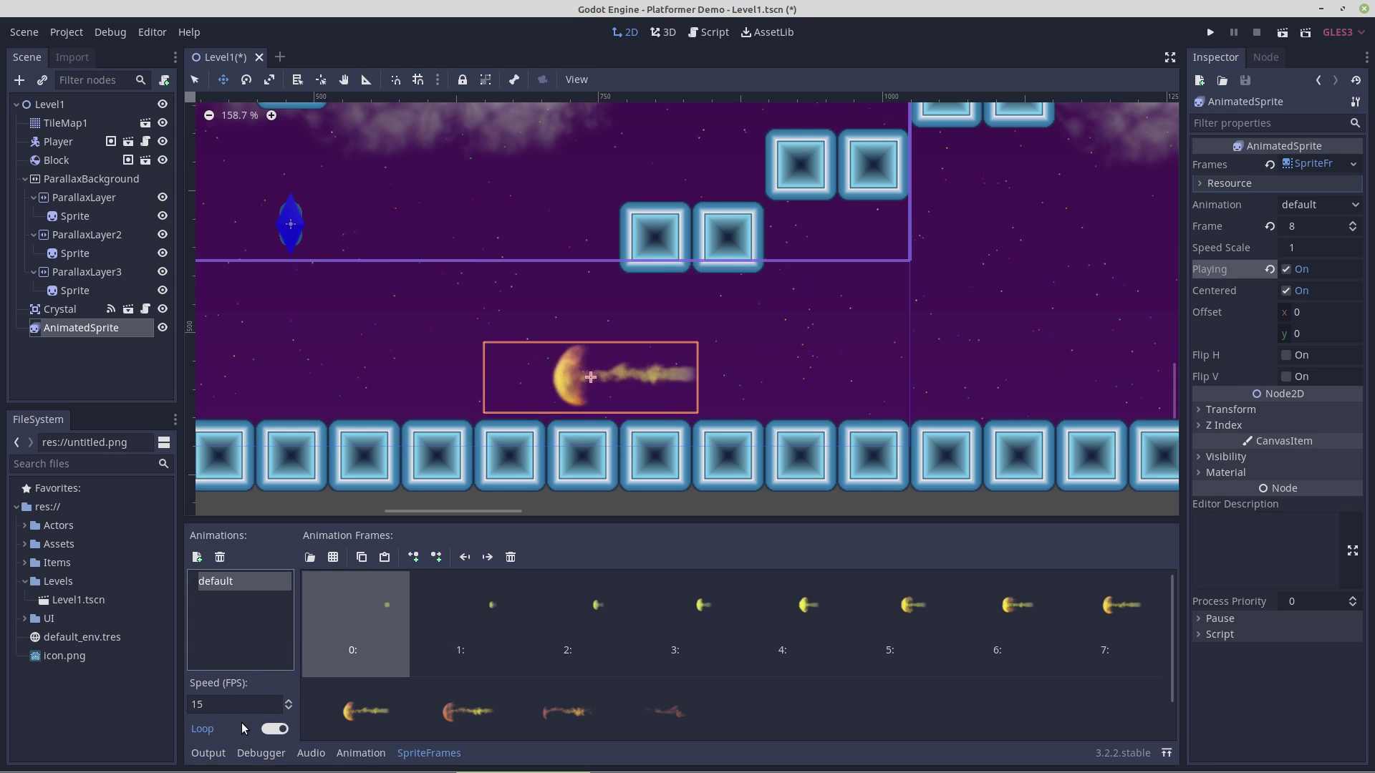
pyautogui.doubleClick(200, 705)
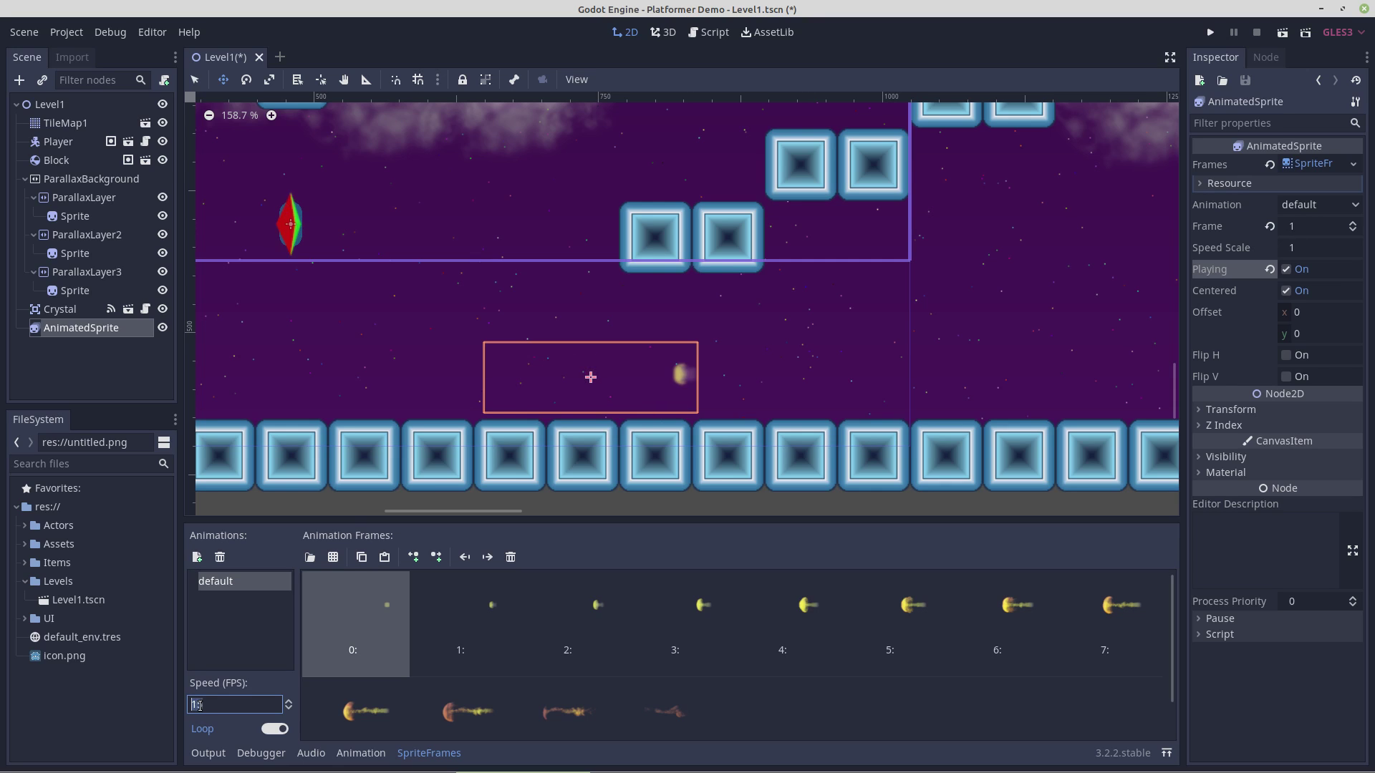
# Set the fire animation to 12 FPS and lower the sprite onto the floor tiles.
pyautogui.write('12')
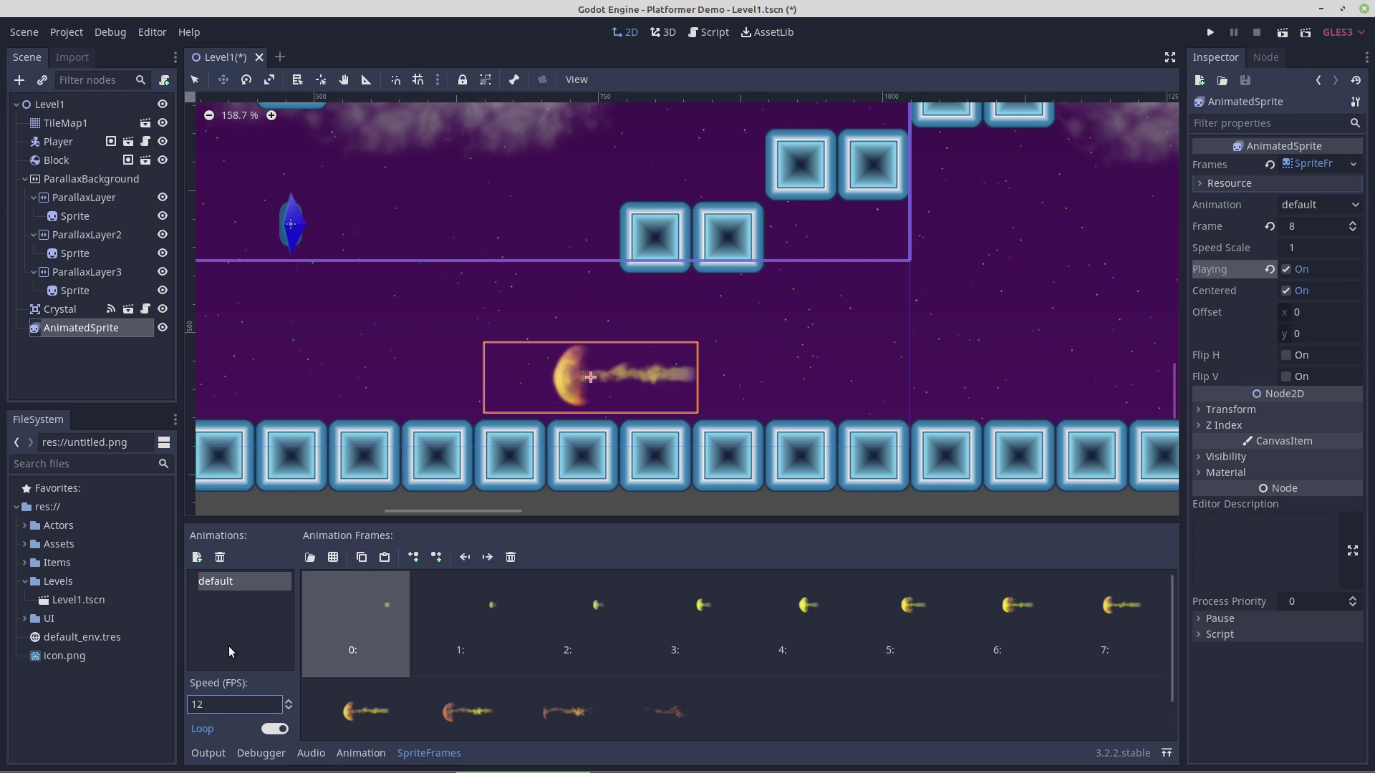
pyautogui.click(229, 646)
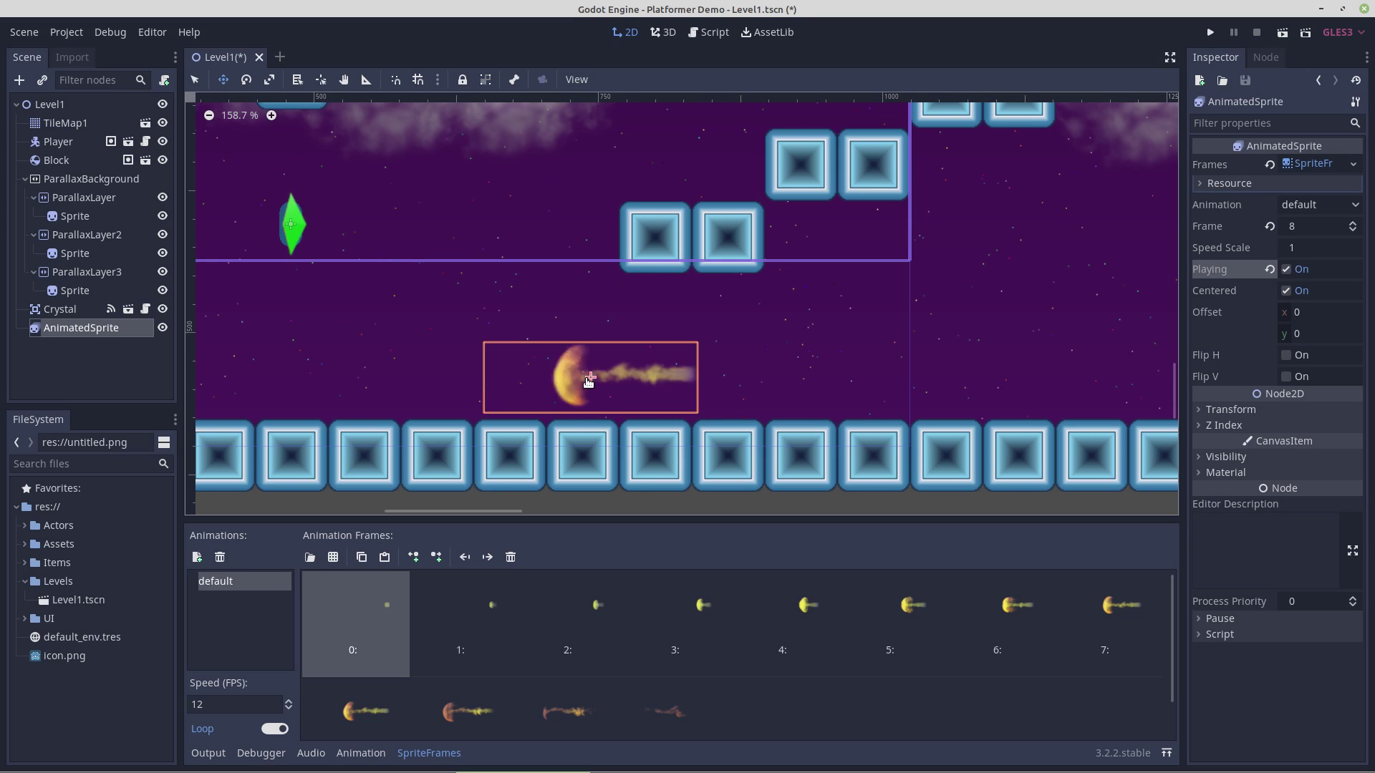
pyautogui.moveTo(591, 381); pyautogui.dragTo(591, 398)
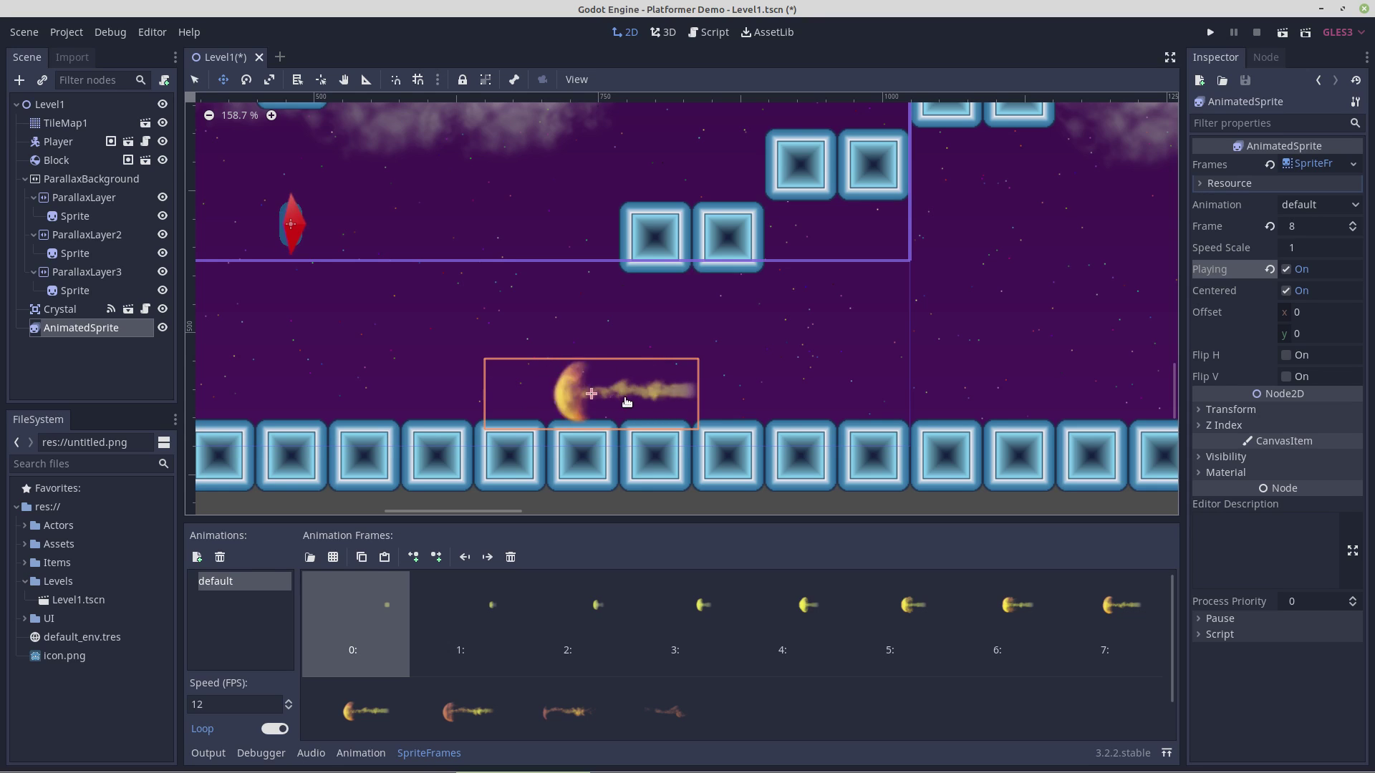
pyautogui.moveTo(592, 395); pyautogui.dragTo(592, 403)
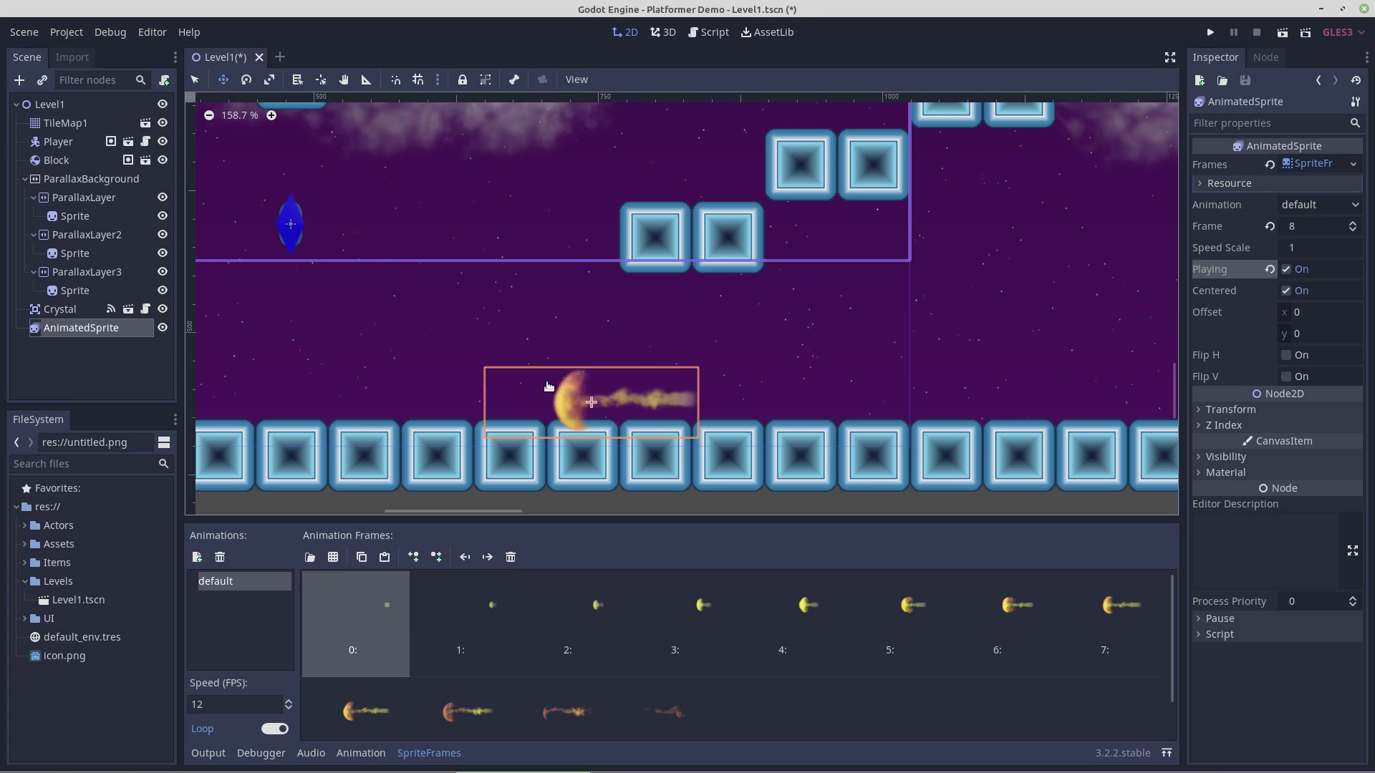
# Select the Level1 root node in the Scene tree.
pyautogui.moveTo(787, 771)
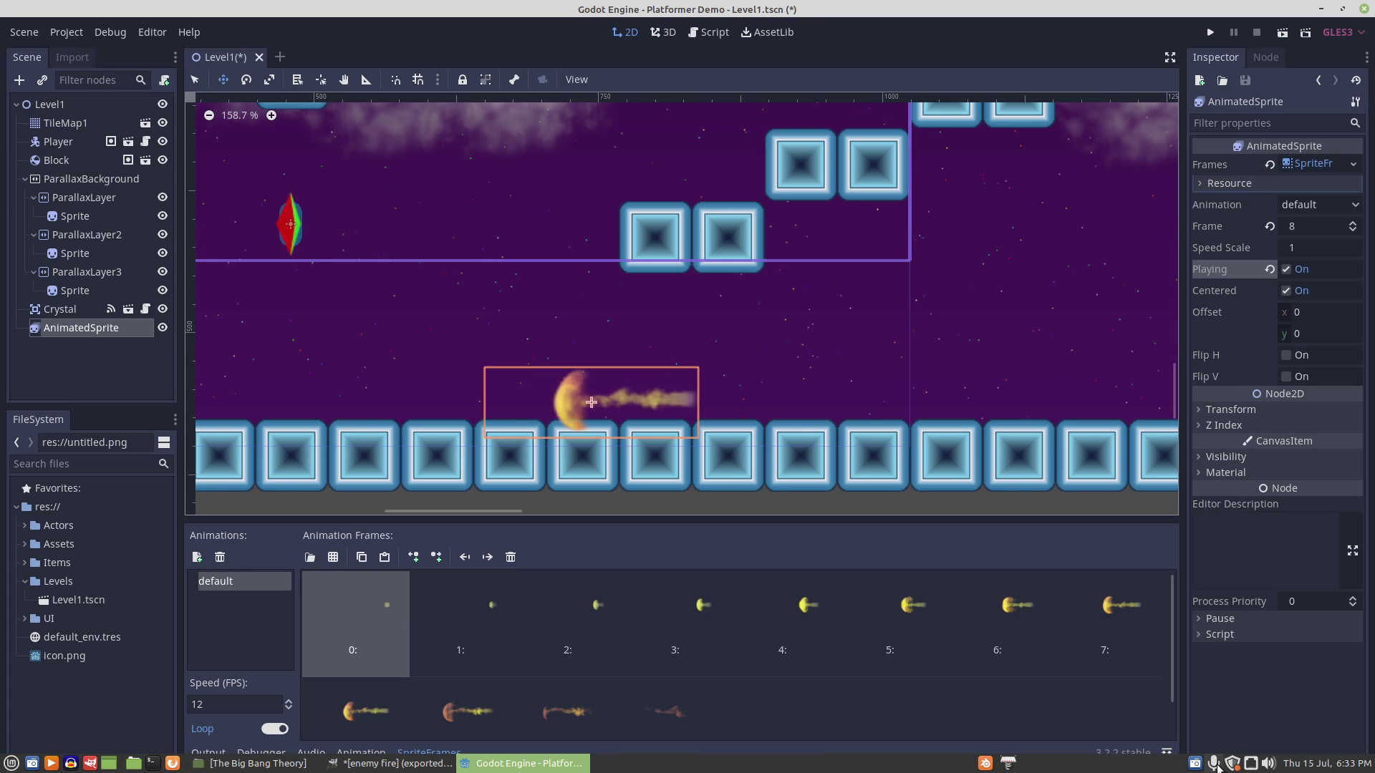
pyautogui.click(1194, 763)
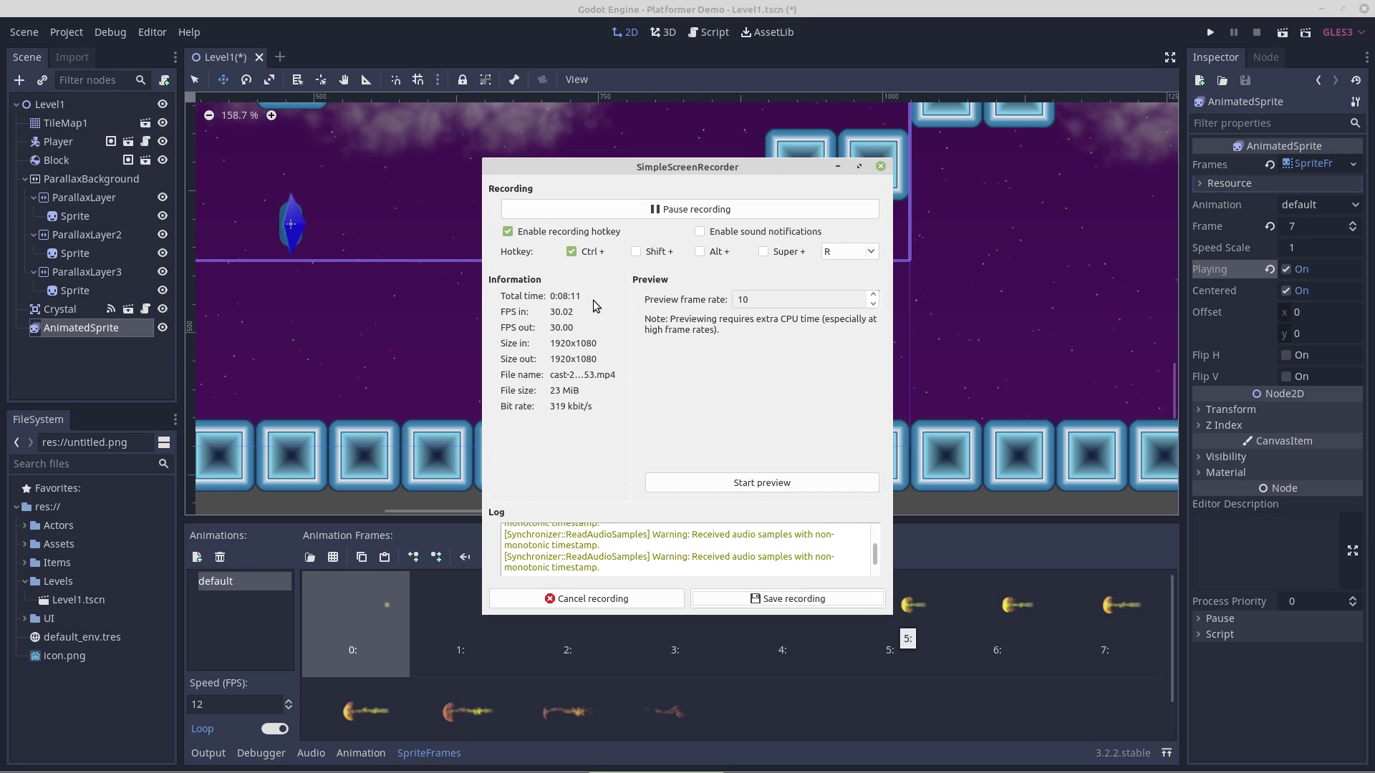
pyautogui.click(502, 8)
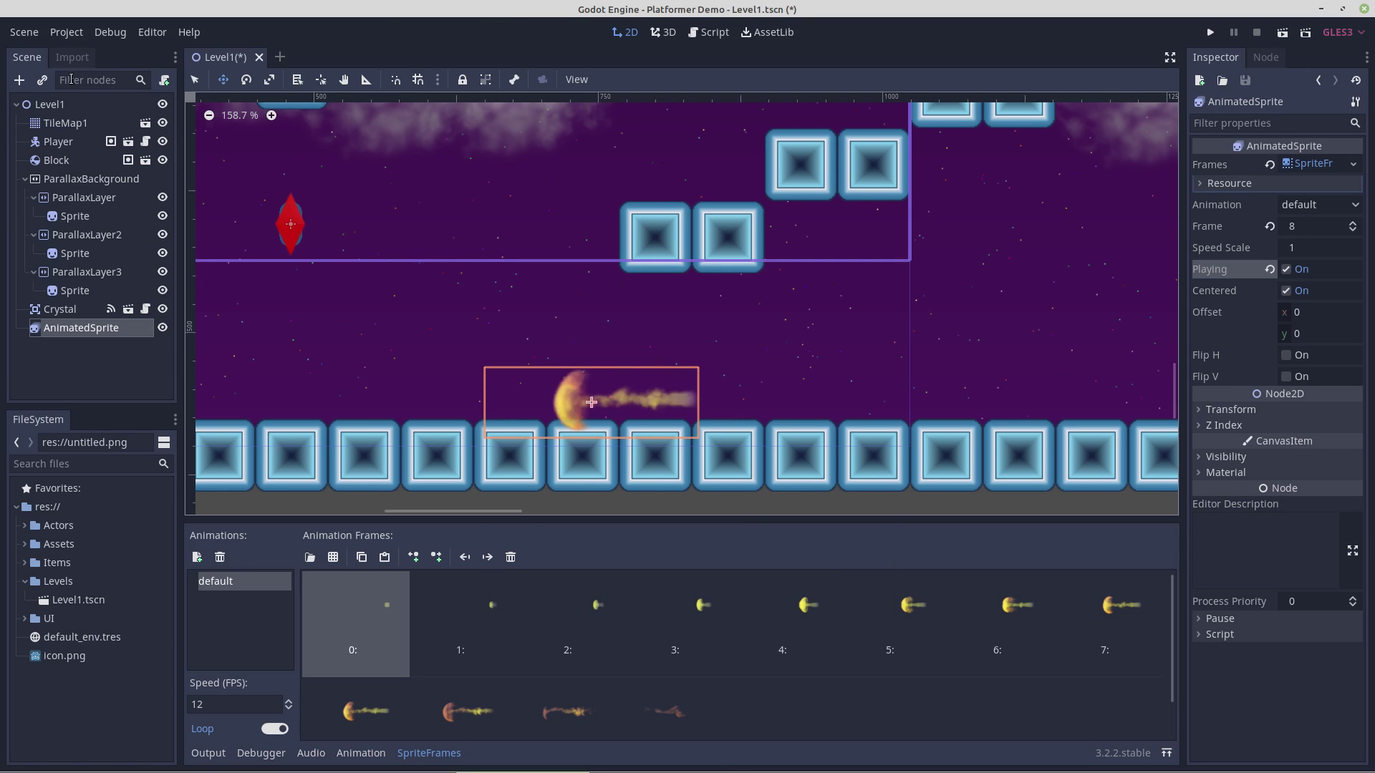
pyautogui.click(55, 108)
# Add a second AnimatedSprite child node under Level1.
pyautogui.rightClick(55, 108)
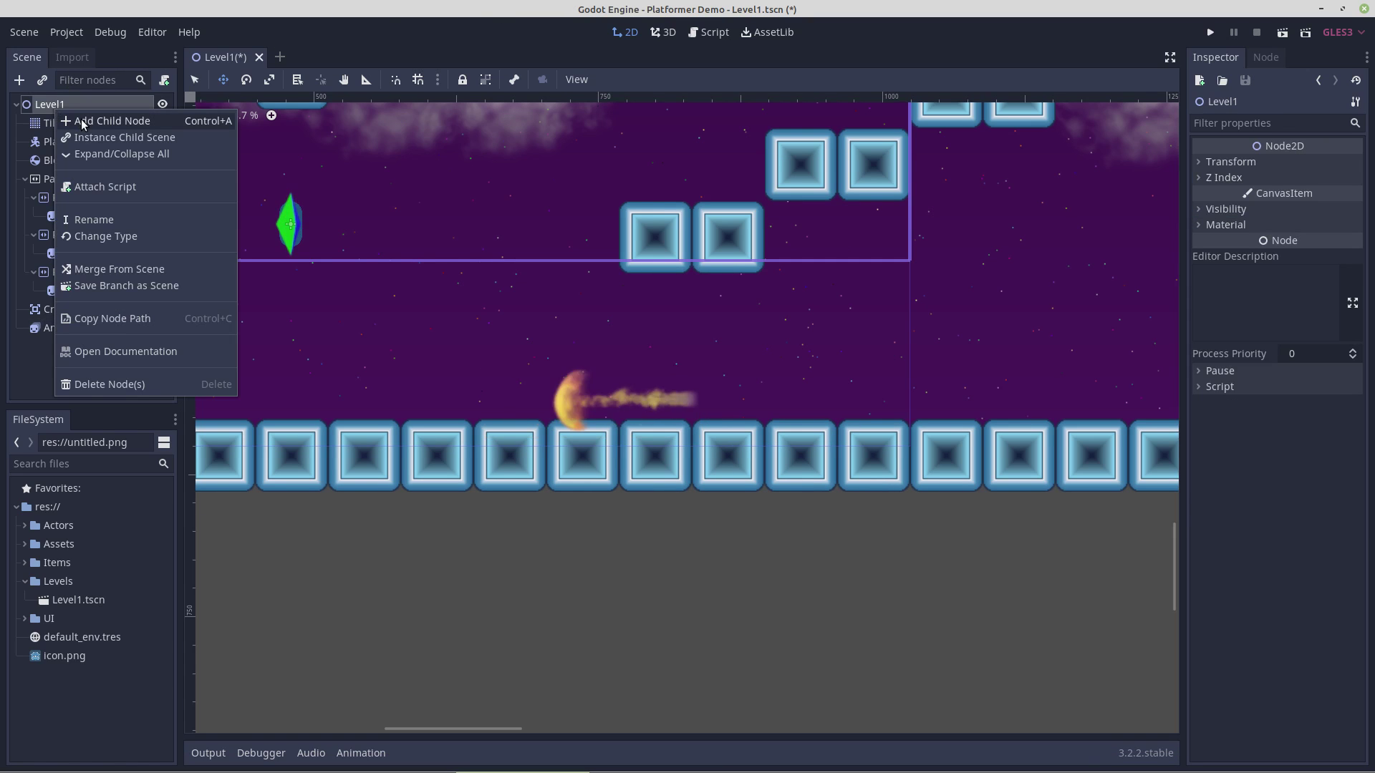
pyautogui.click(80, 119)
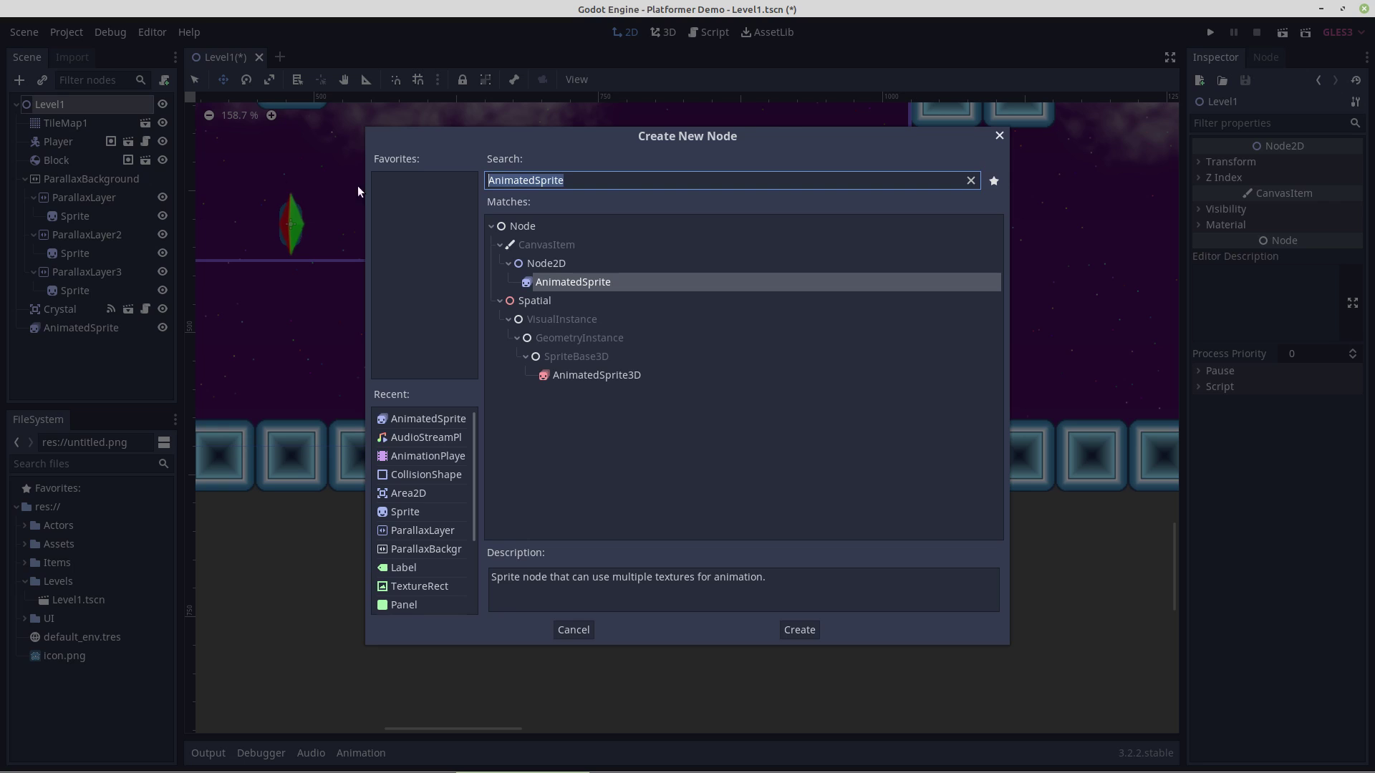
pyautogui.click(418, 419)
pyautogui.doubleClick(419, 420)
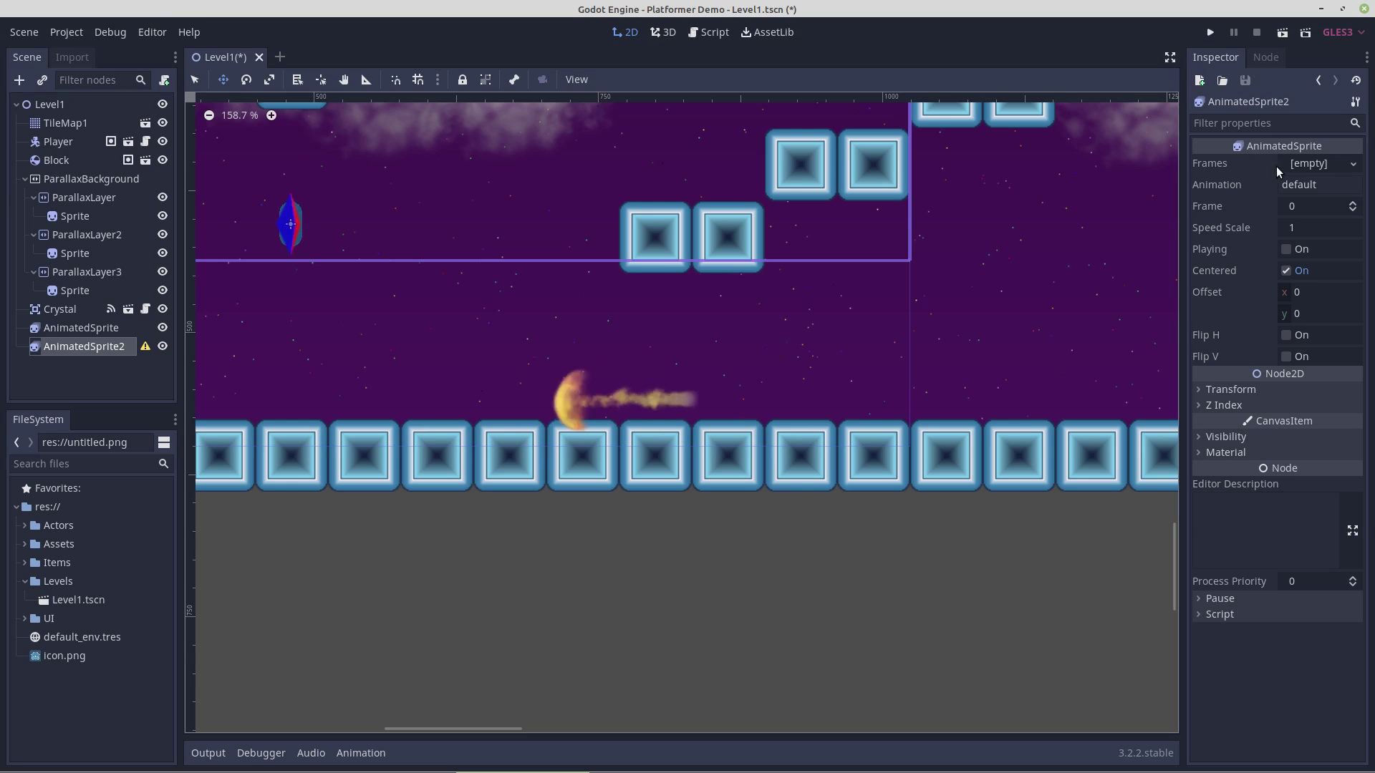
# Assign AnimatedSprite2 a new SpriteFrames resource and open it for editing.
pyautogui.click(1306, 162)
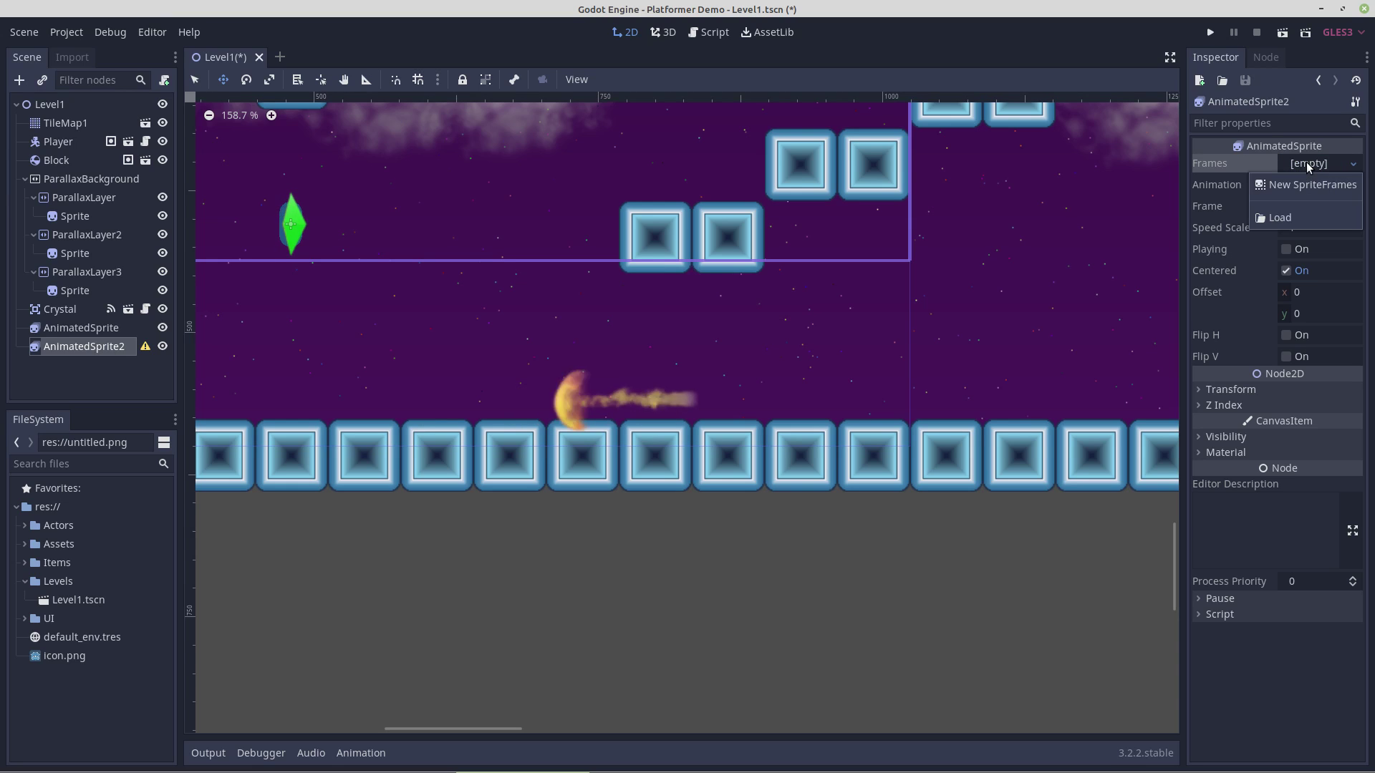
pyautogui.click(1294, 186)
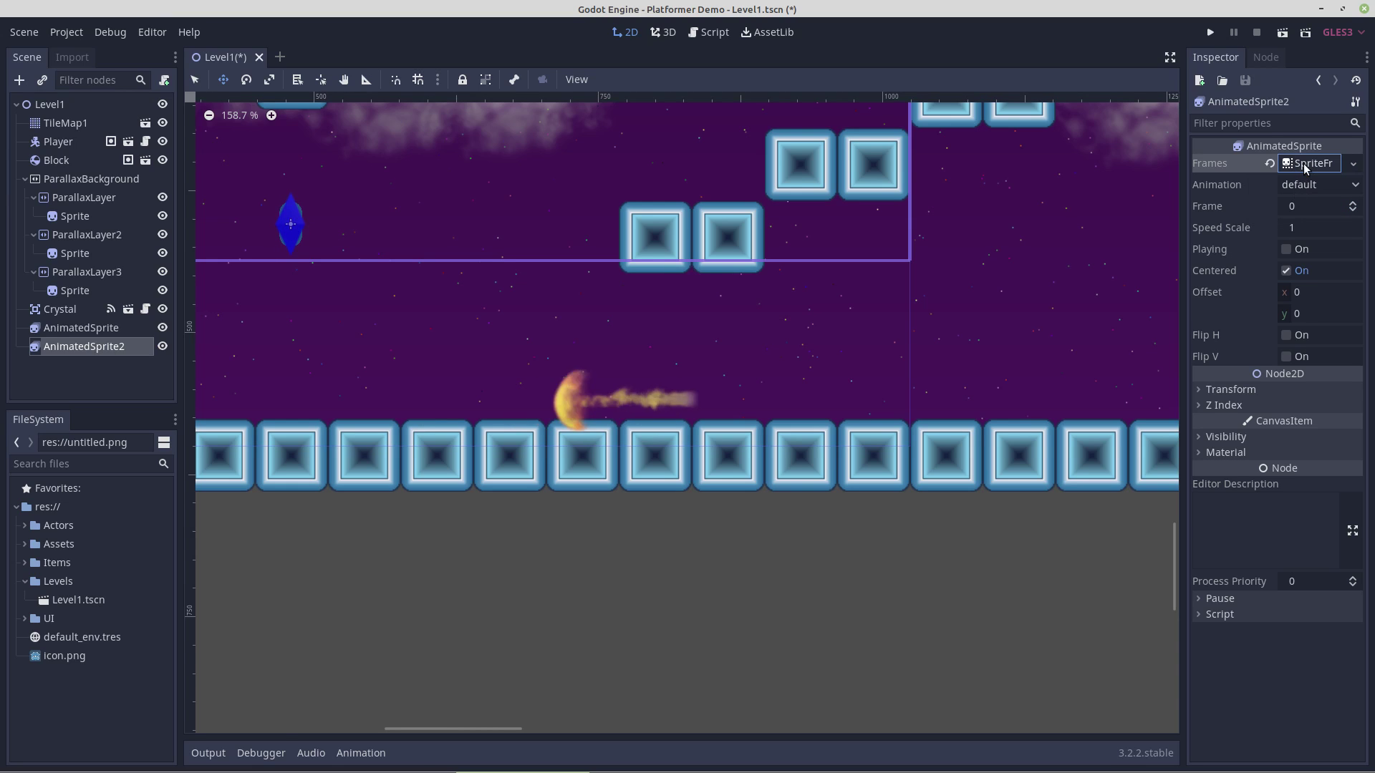
pyautogui.click(1303, 164)
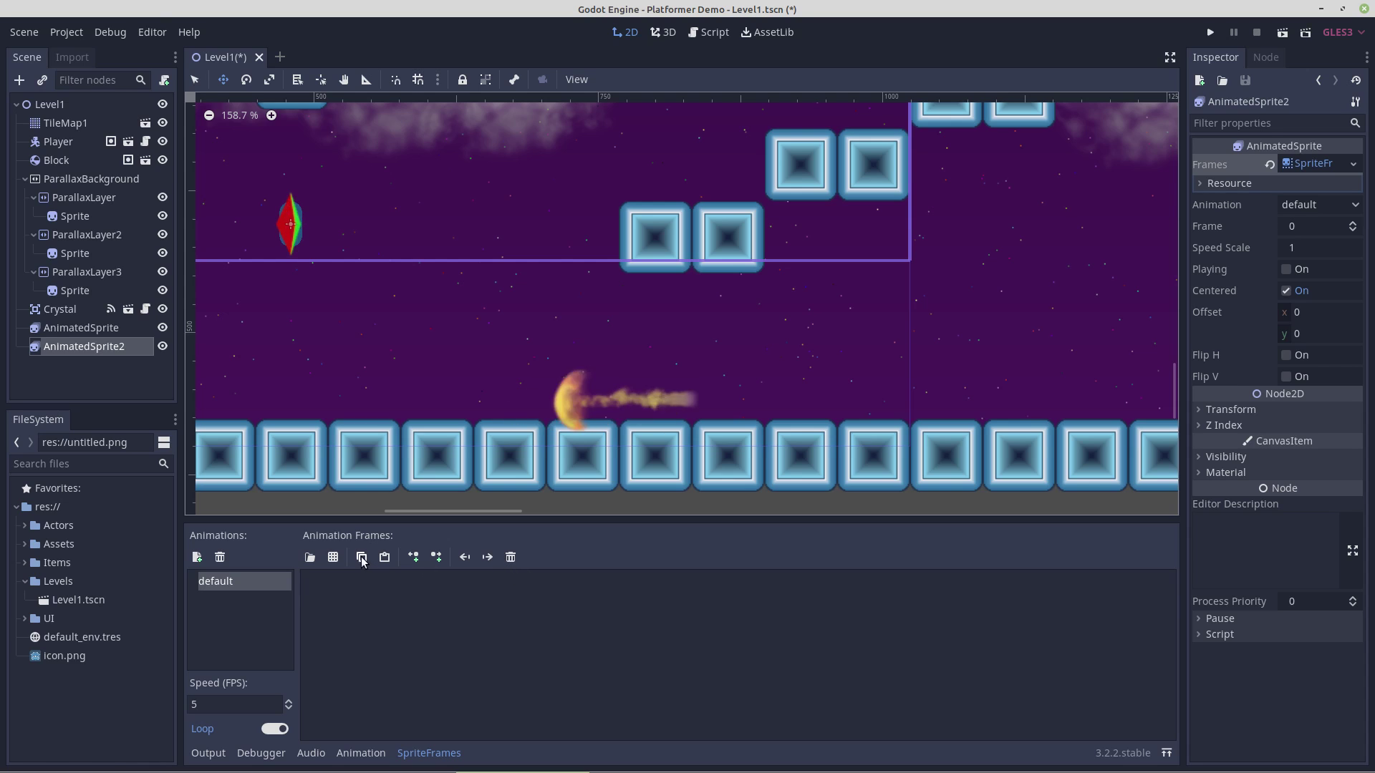
# Load enemy sprite.png as a sprite sheet and slice it into a 2×6 grid.
pyautogui.click(332, 558)
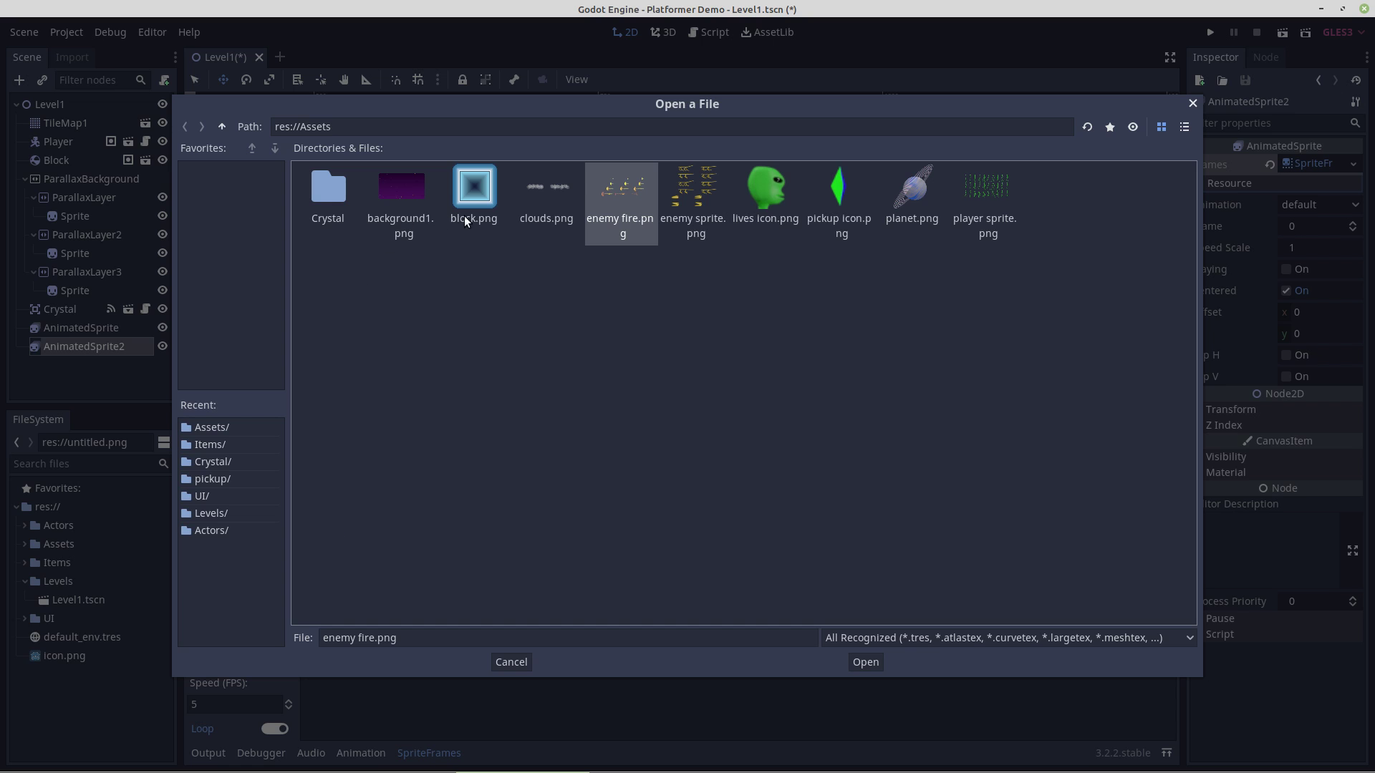
pyautogui.doubleClick(694, 191)
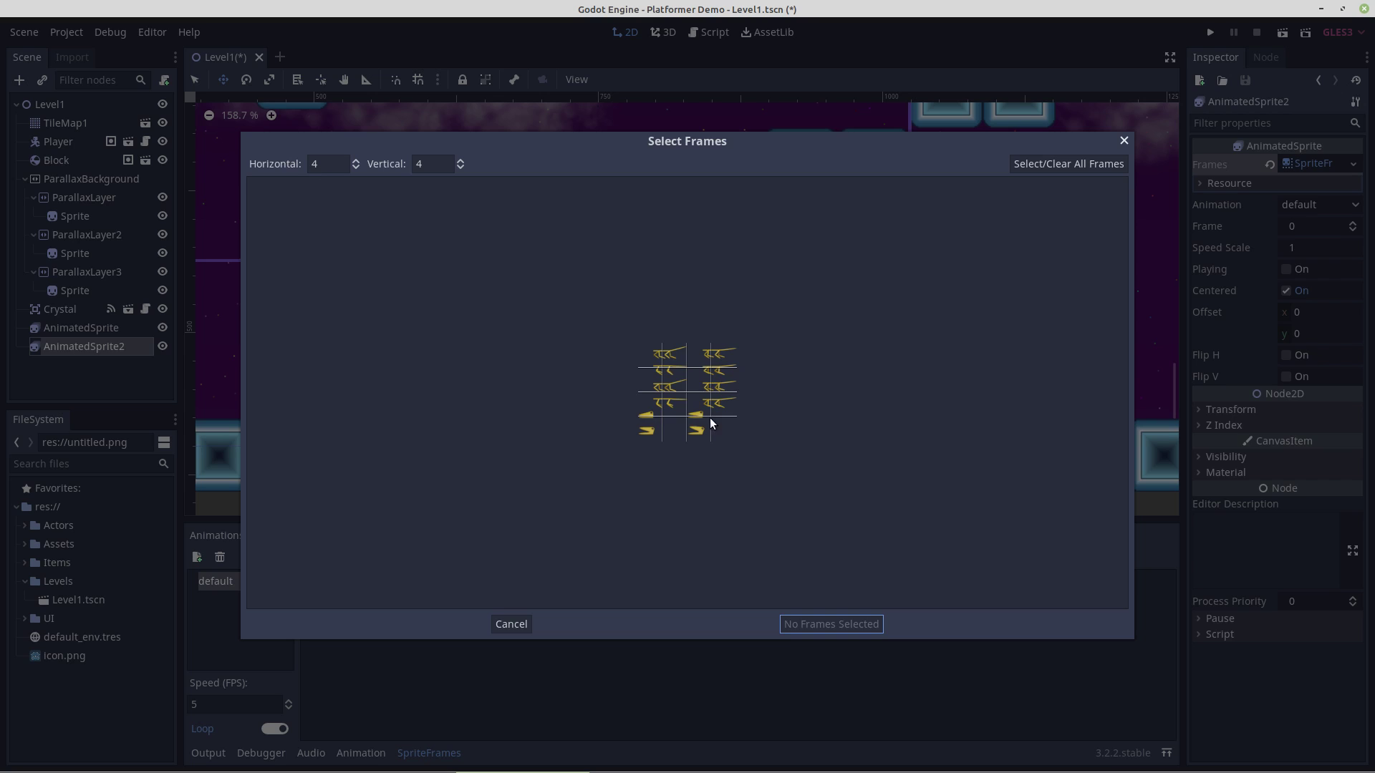
pyautogui.click(356, 161)
pyautogui.click(355, 168)
pyautogui.click(356, 168)
pyautogui.click(356, 168)
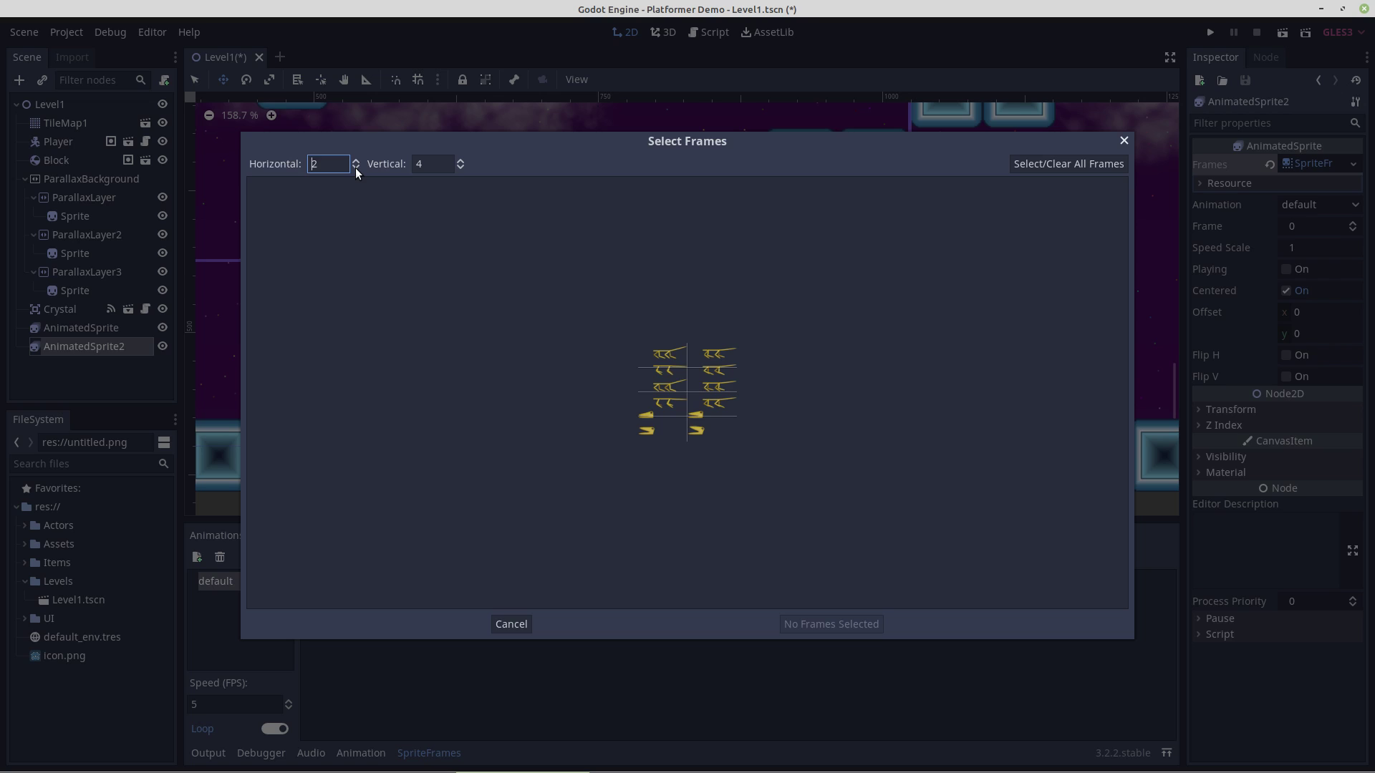
pyautogui.click(461, 167)
pyautogui.click(462, 167)
pyautogui.click(461, 160)
pyautogui.click(461, 161)
pyautogui.click(461, 161)
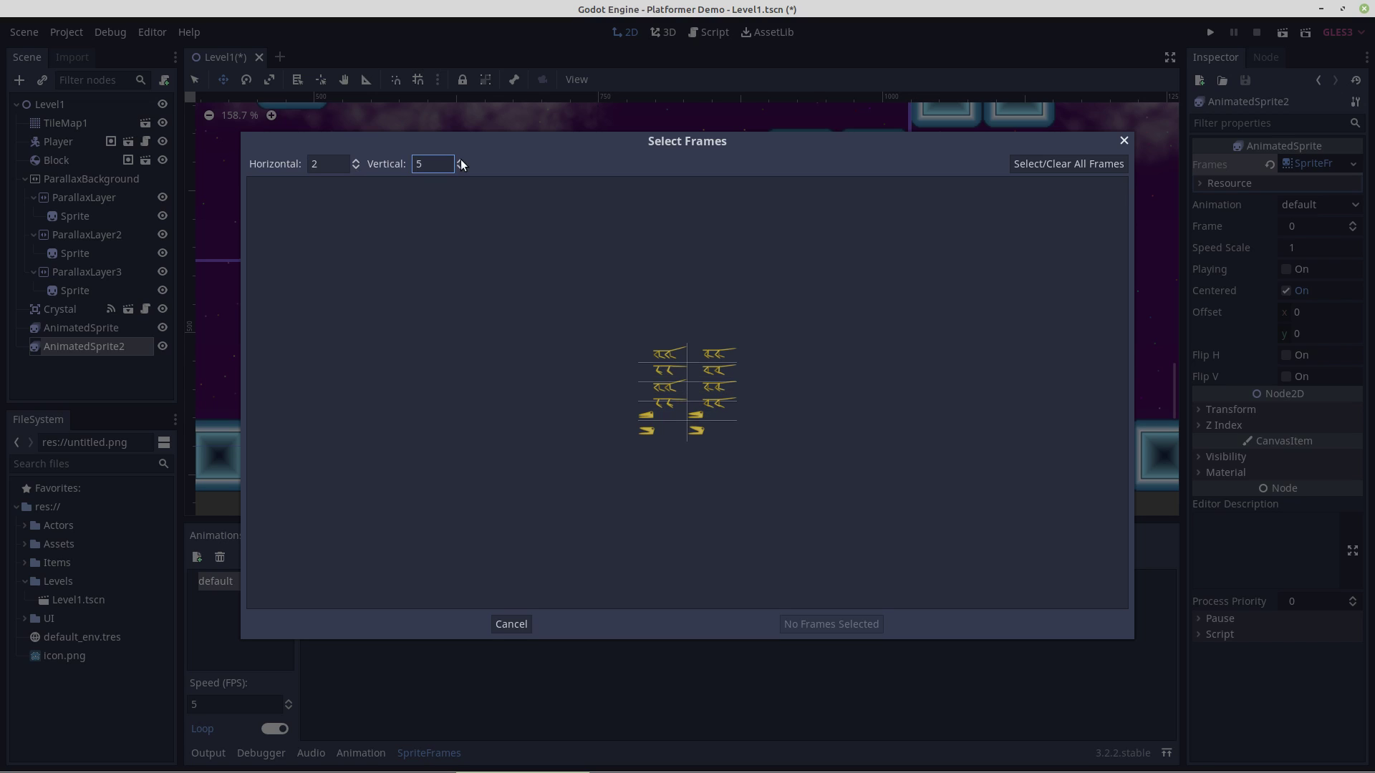
pyautogui.click(461, 160)
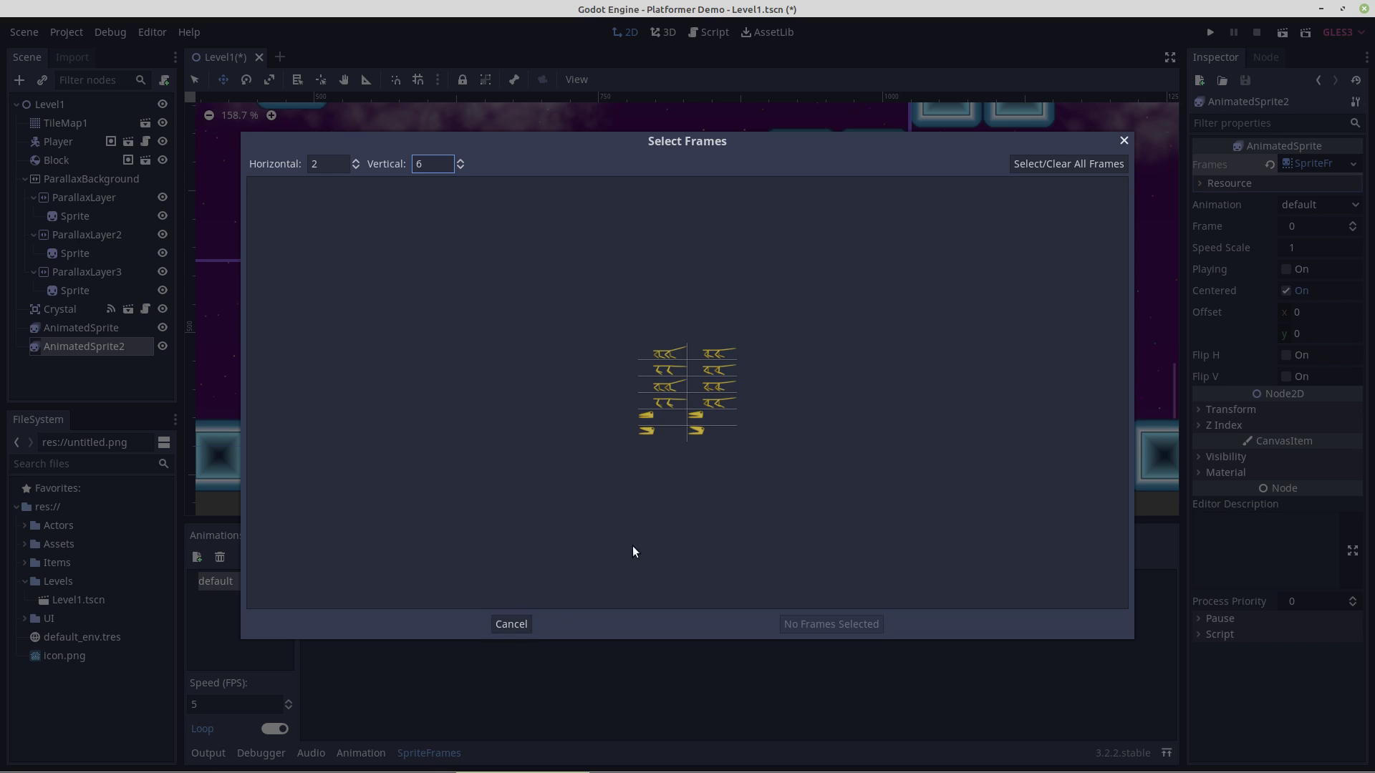
# Select the top eight body cells and add them as frames 0–7.
pyautogui.click(669, 350)
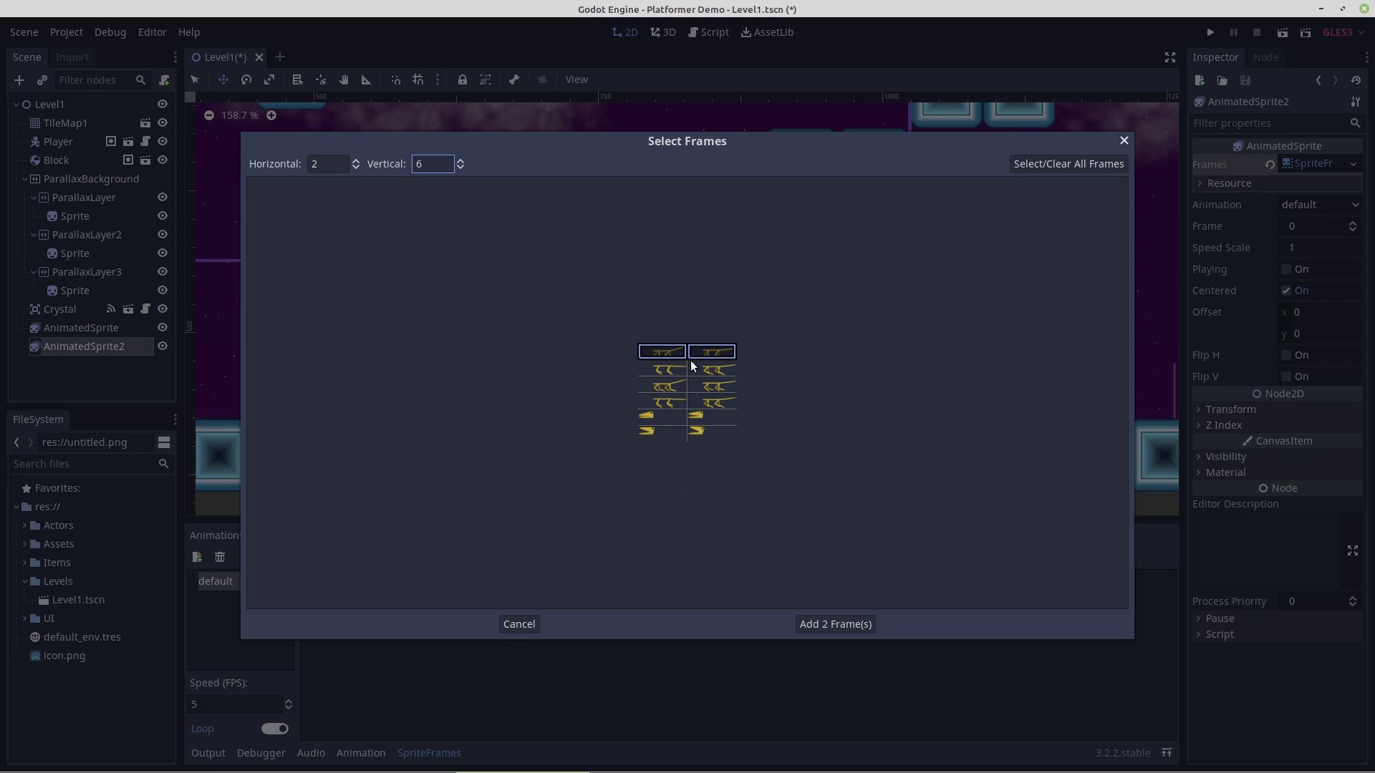
pyautogui.click(669, 371)
pyautogui.click(713, 373)
pyautogui.click(670, 387)
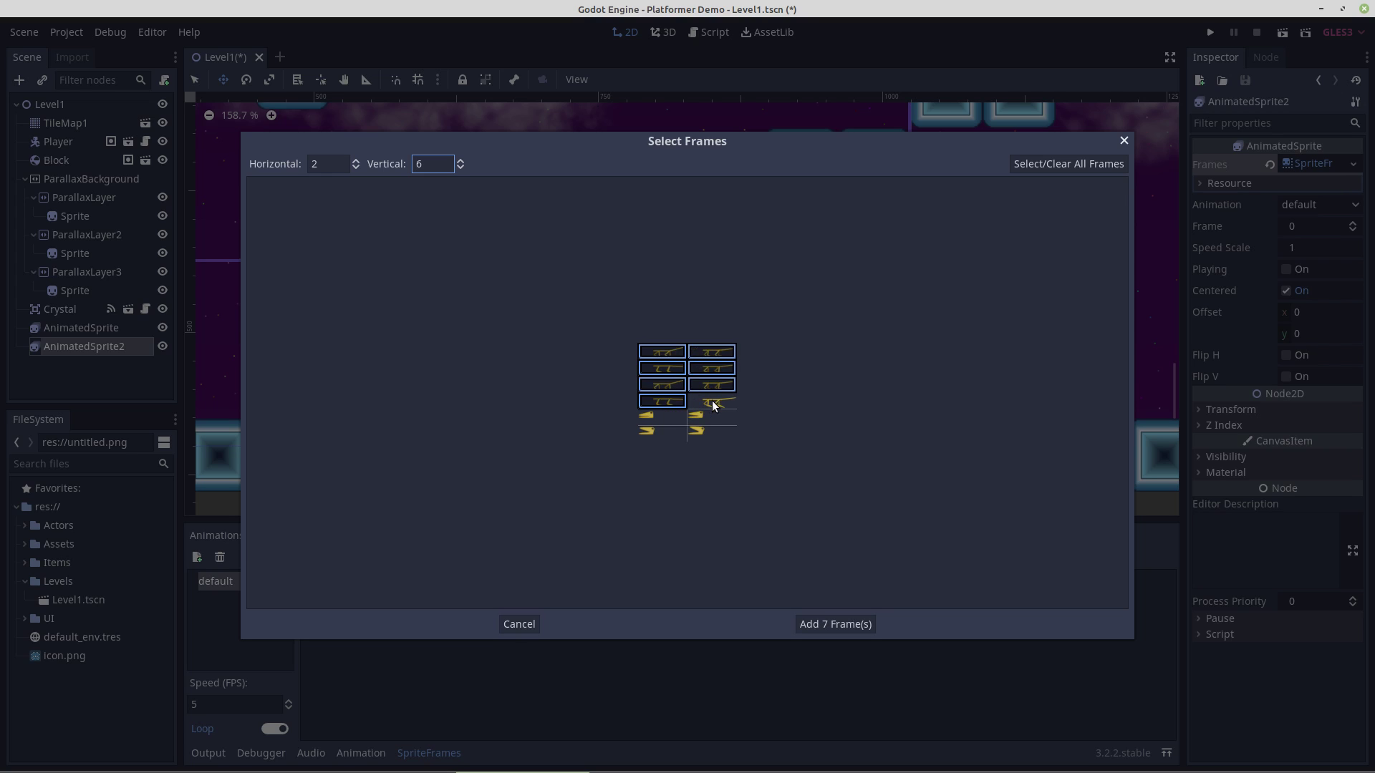
pyautogui.click(815, 625)
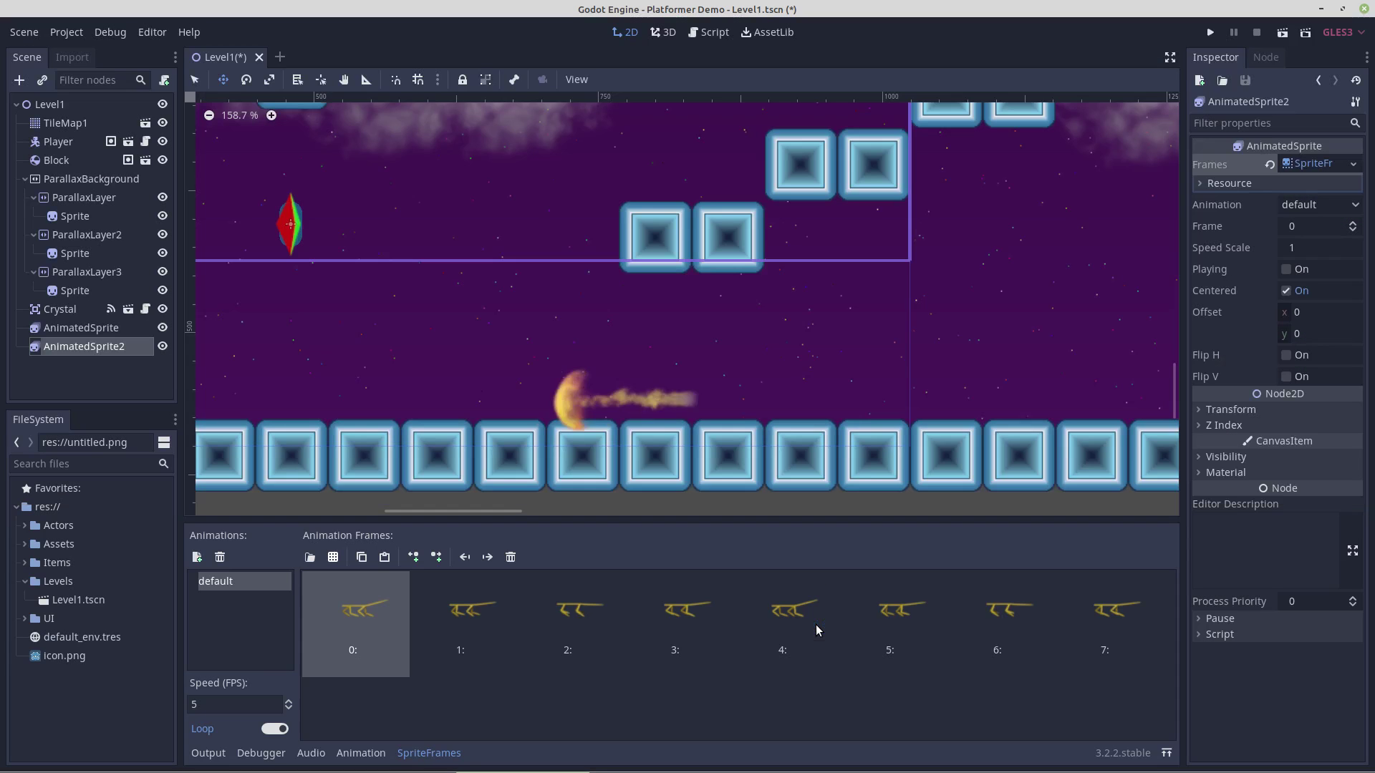
# Add a third AnimatedSprite child node under Level1.
pyautogui.rightClick(80, 345)
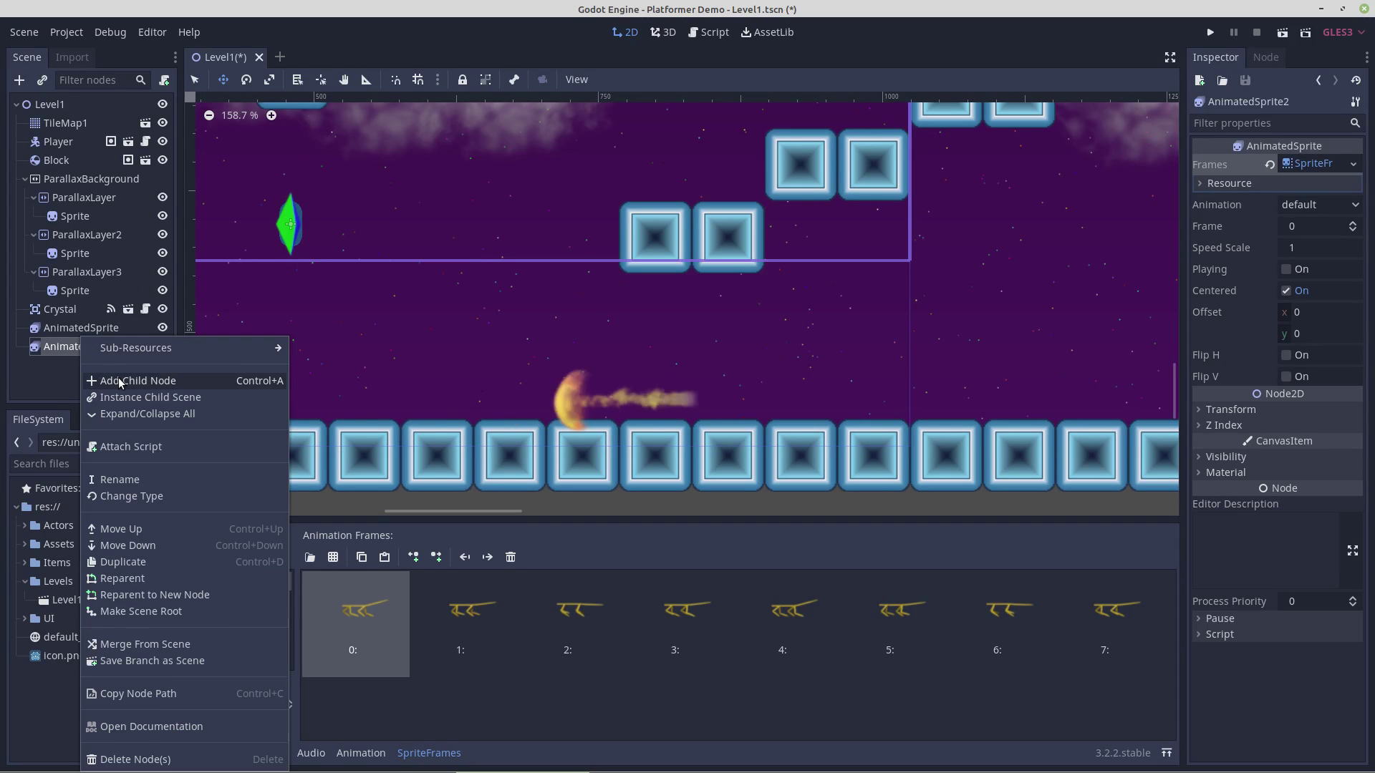
pyautogui.click(50, 106)
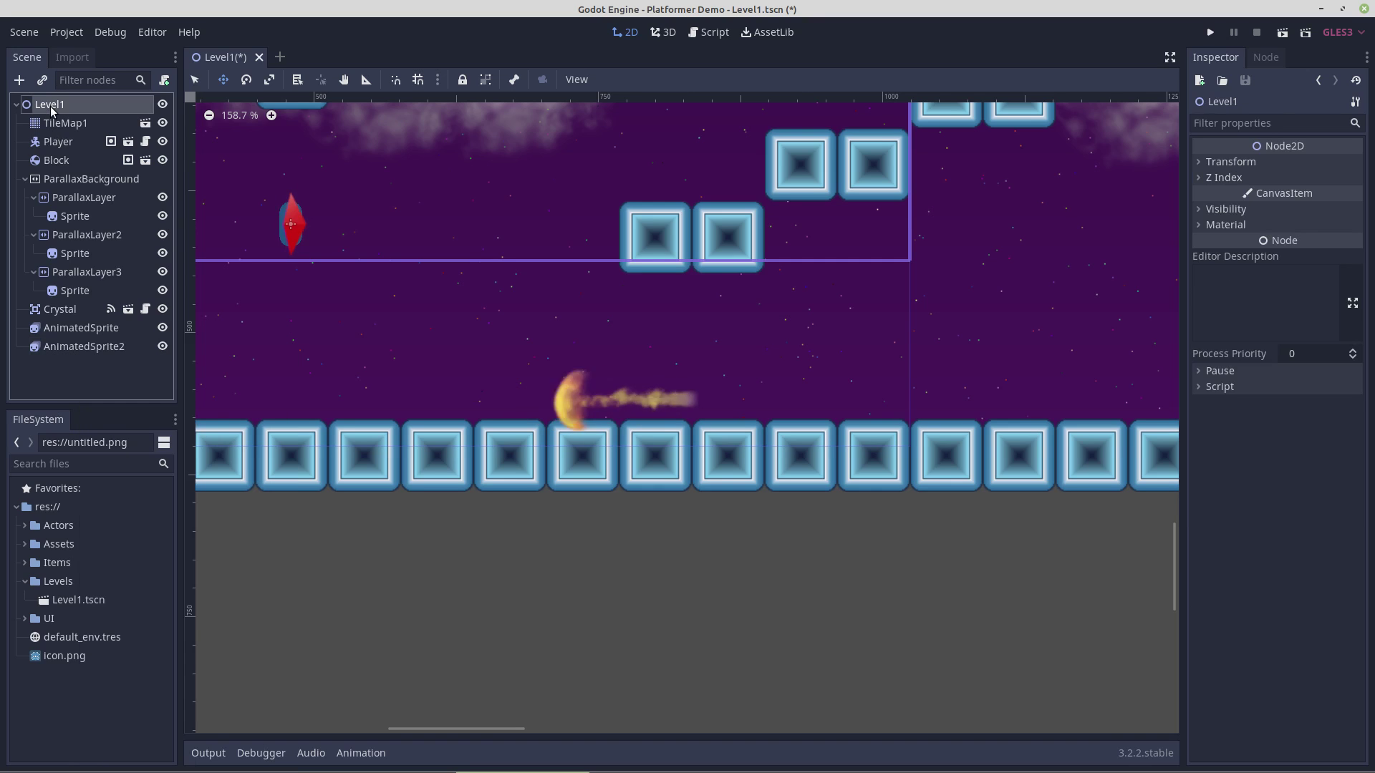
pyautogui.doubleClick(49, 105)
pyautogui.rightClick(35, 108)
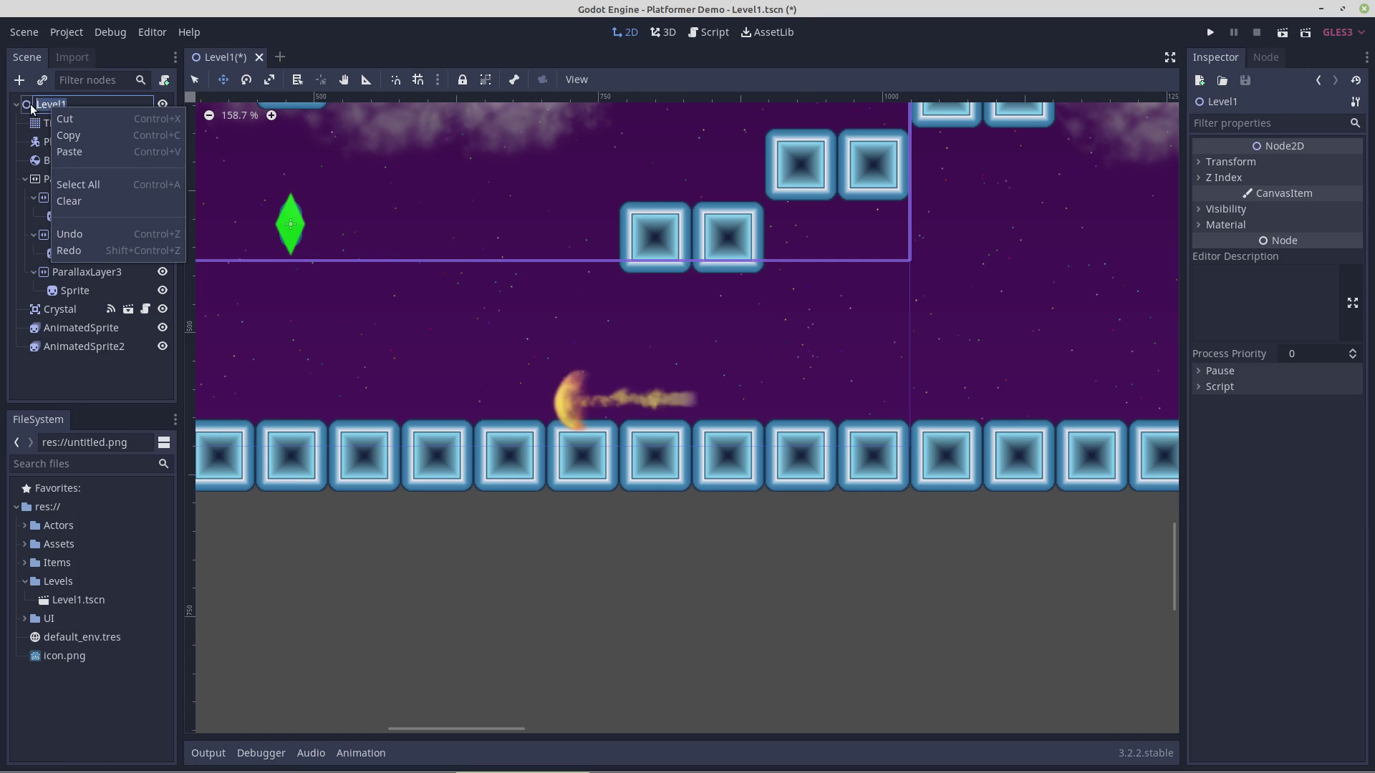
pyautogui.click(35, 108)
pyautogui.rightClick(32, 108)
pyautogui.click(70, 116)
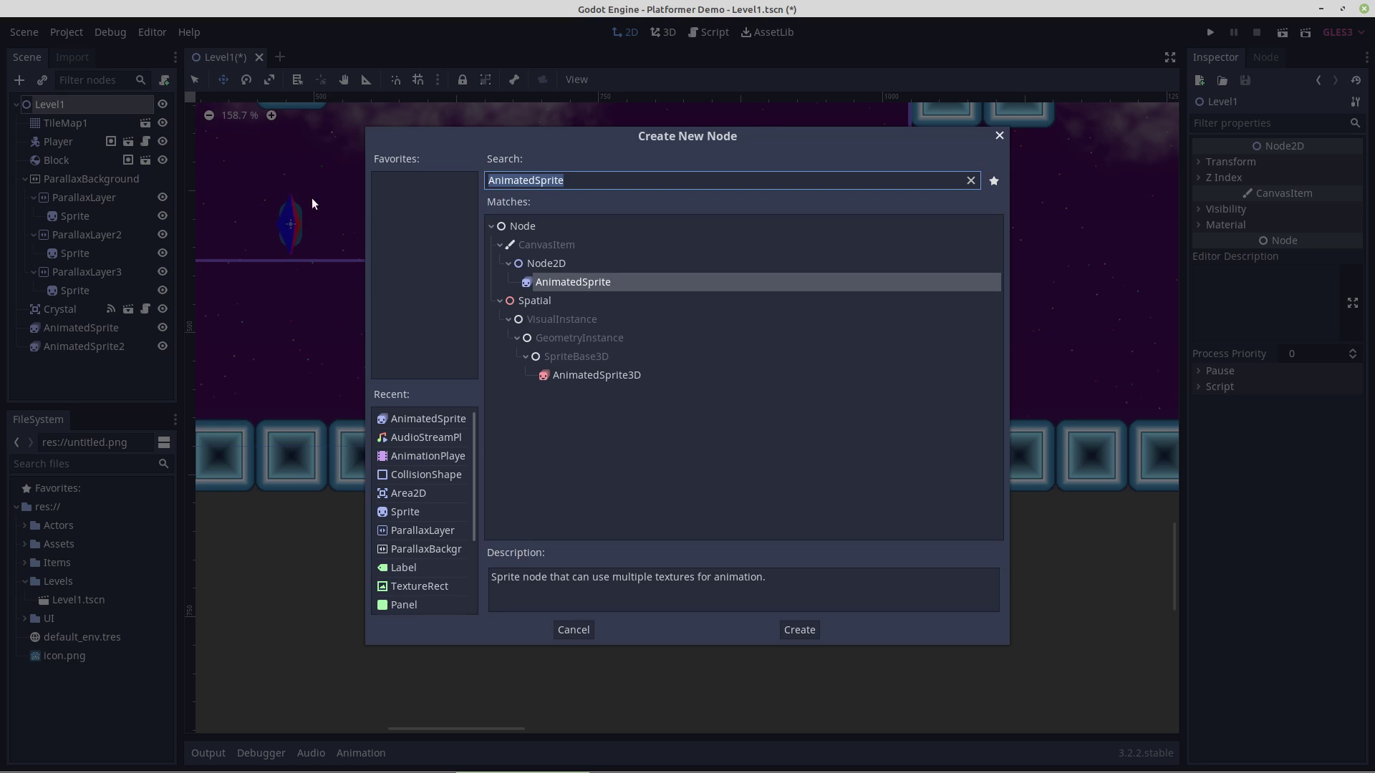
pyautogui.click(424, 419)
pyautogui.doubleClick(424, 418)
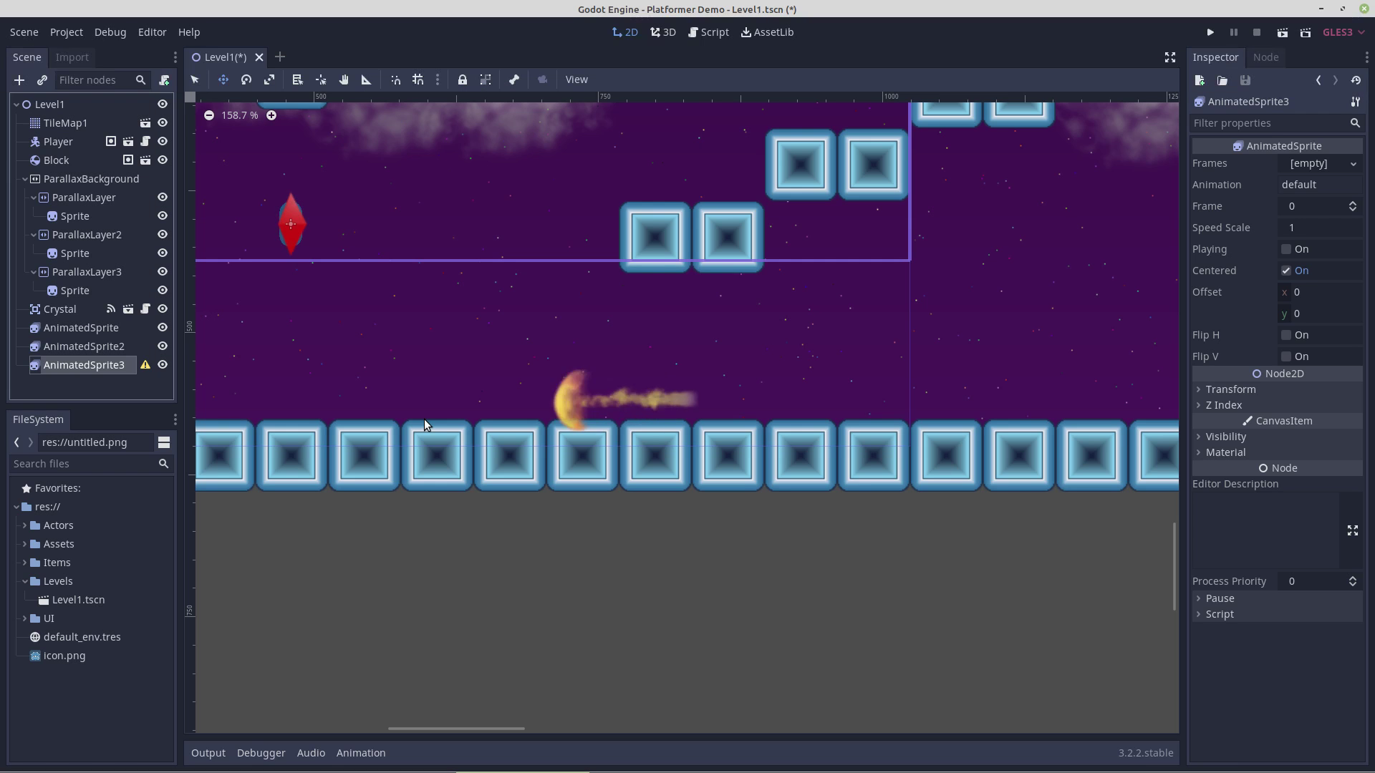
# Assign AnimatedSprite3 a new SpriteFrames resource and open it for editing.
pyautogui.click(1311, 162)
pyautogui.click(1308, 184)
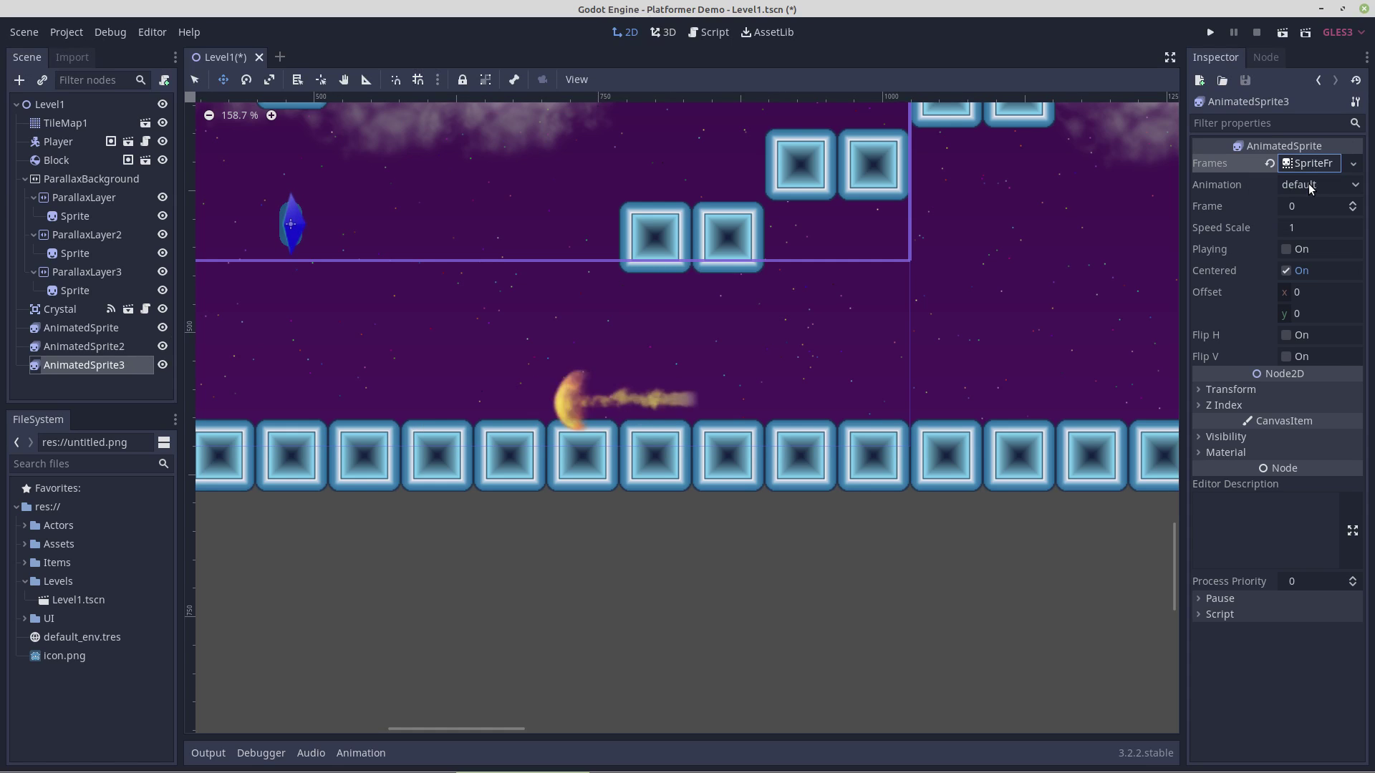
pyautogui.click(1313, 165)
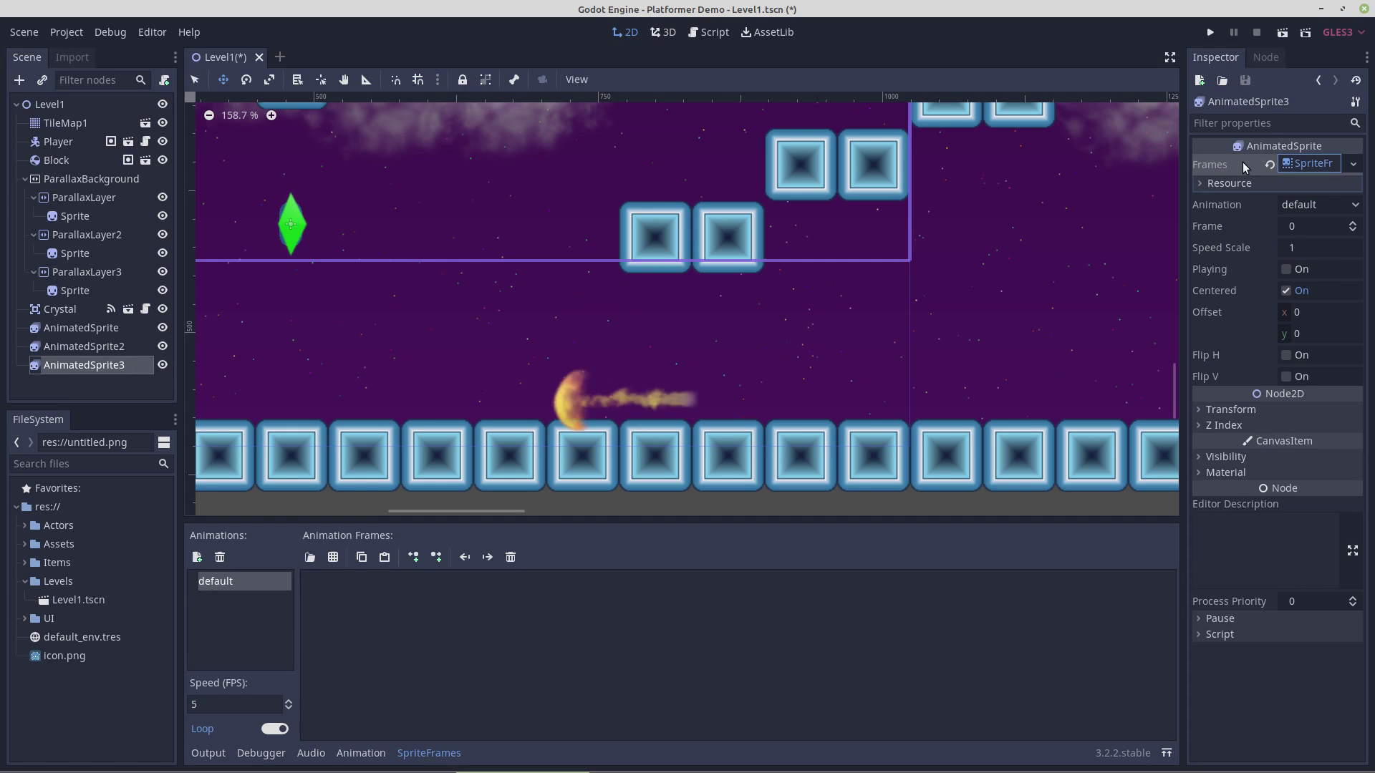
# Load enemy sprite.png from Assets as a single whole-sheet frame.
pyautogui.click(309, 557)
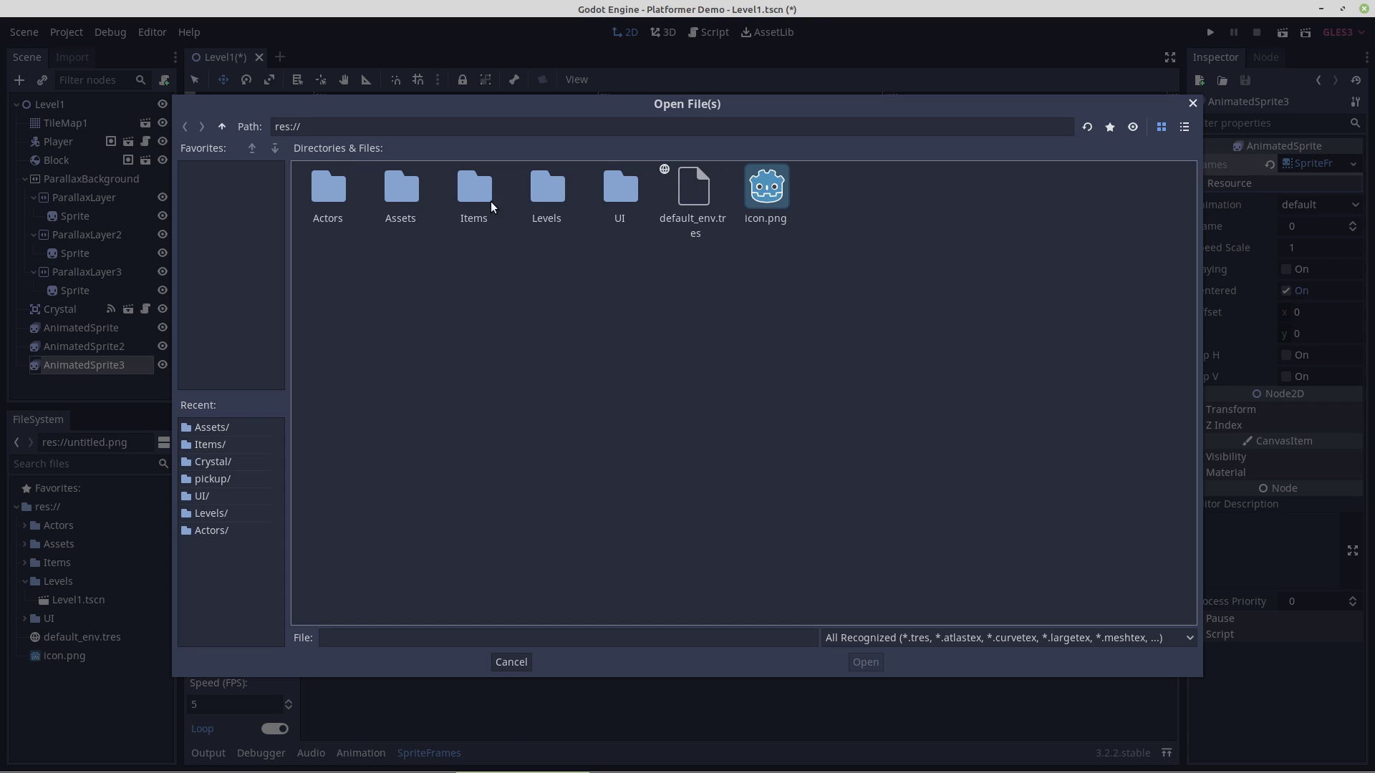
pyautogui.doubleClick(415, 203)
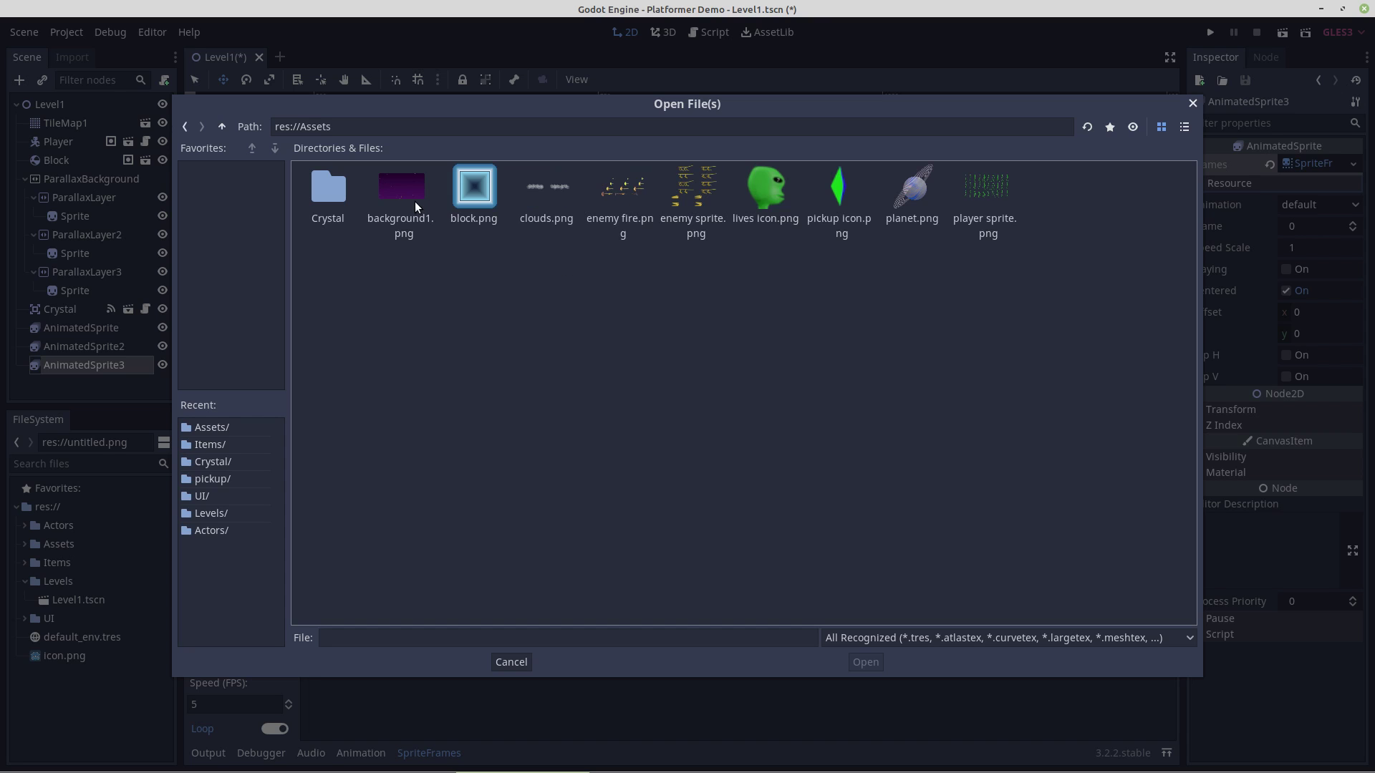
pyautogui.doubleClick(693, 190)
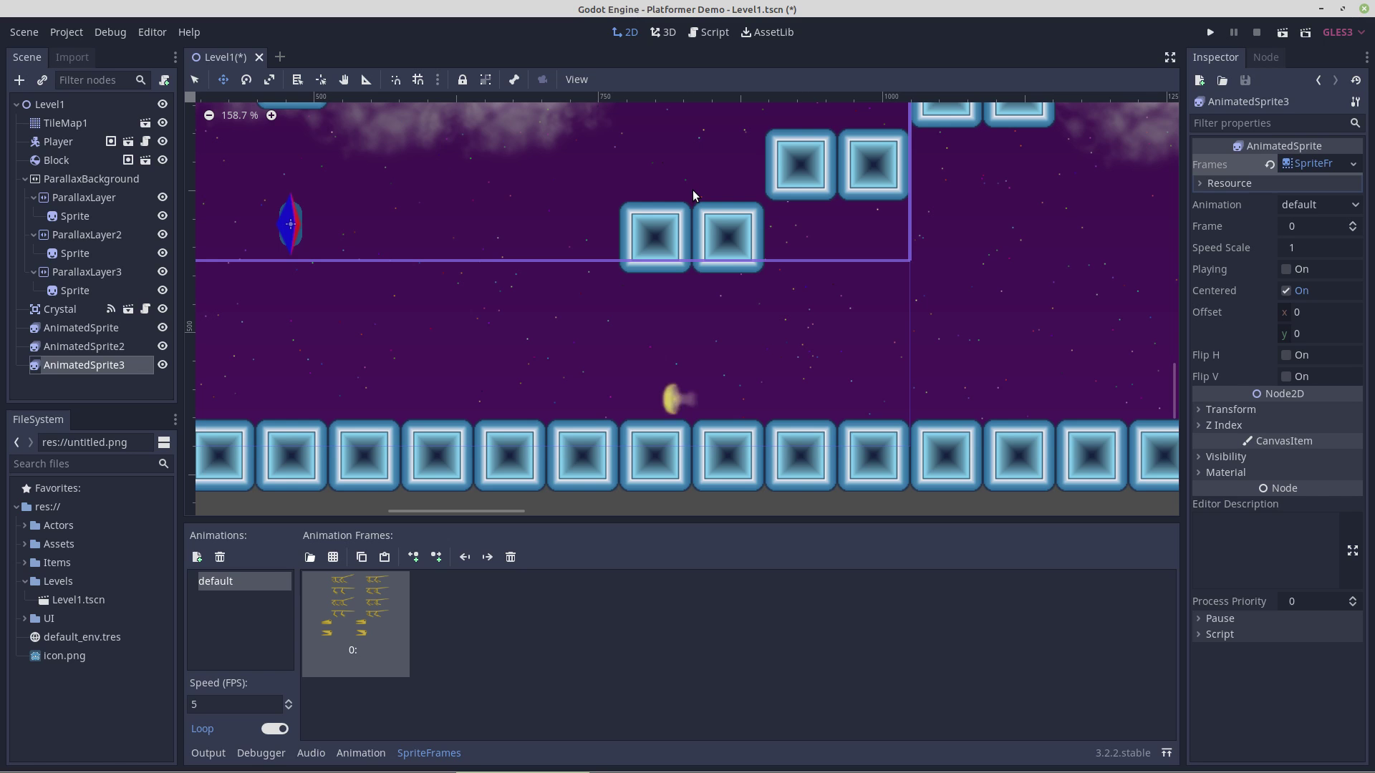
# Add the four head cells from the sheet's bottom two rows and delete stray frame 0.
pyautogui.click(336, 560)
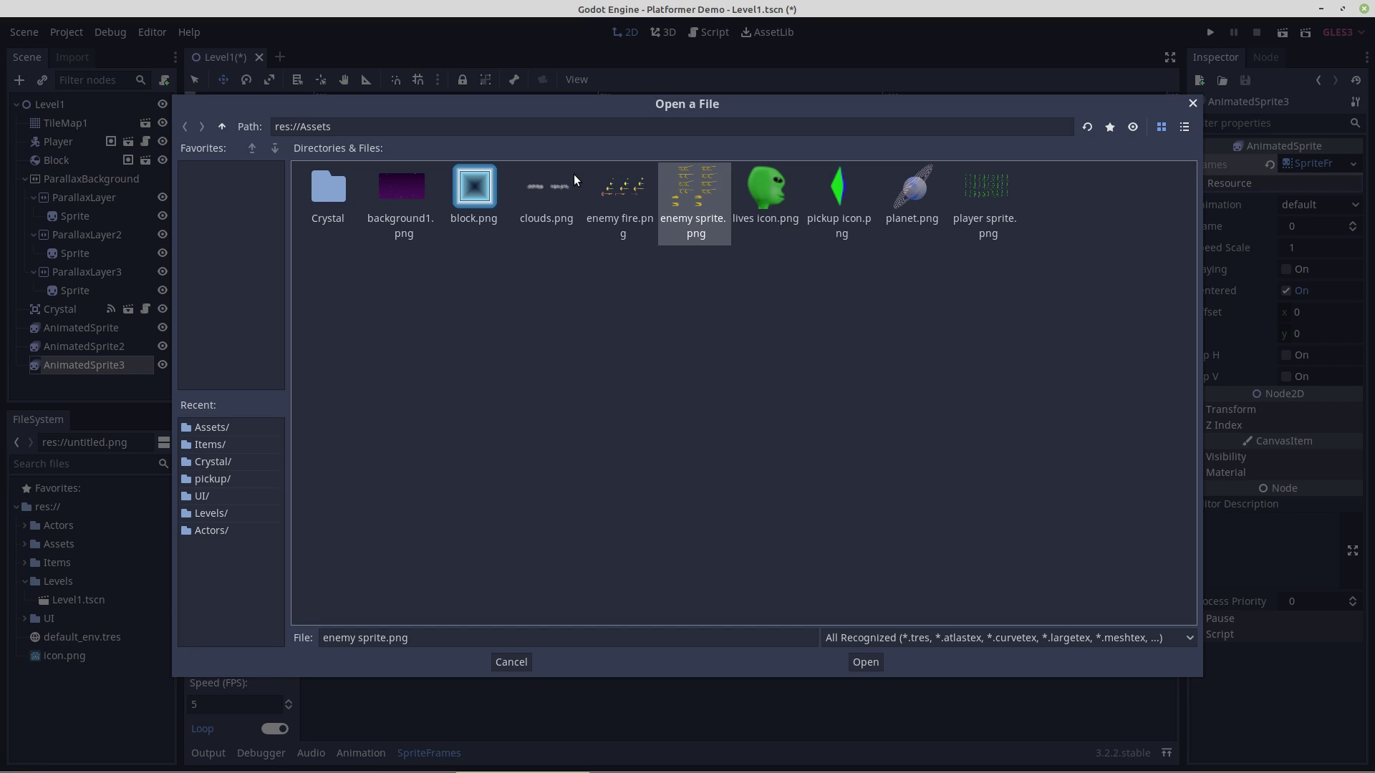
pyautogui.doubleClick(690, 194)
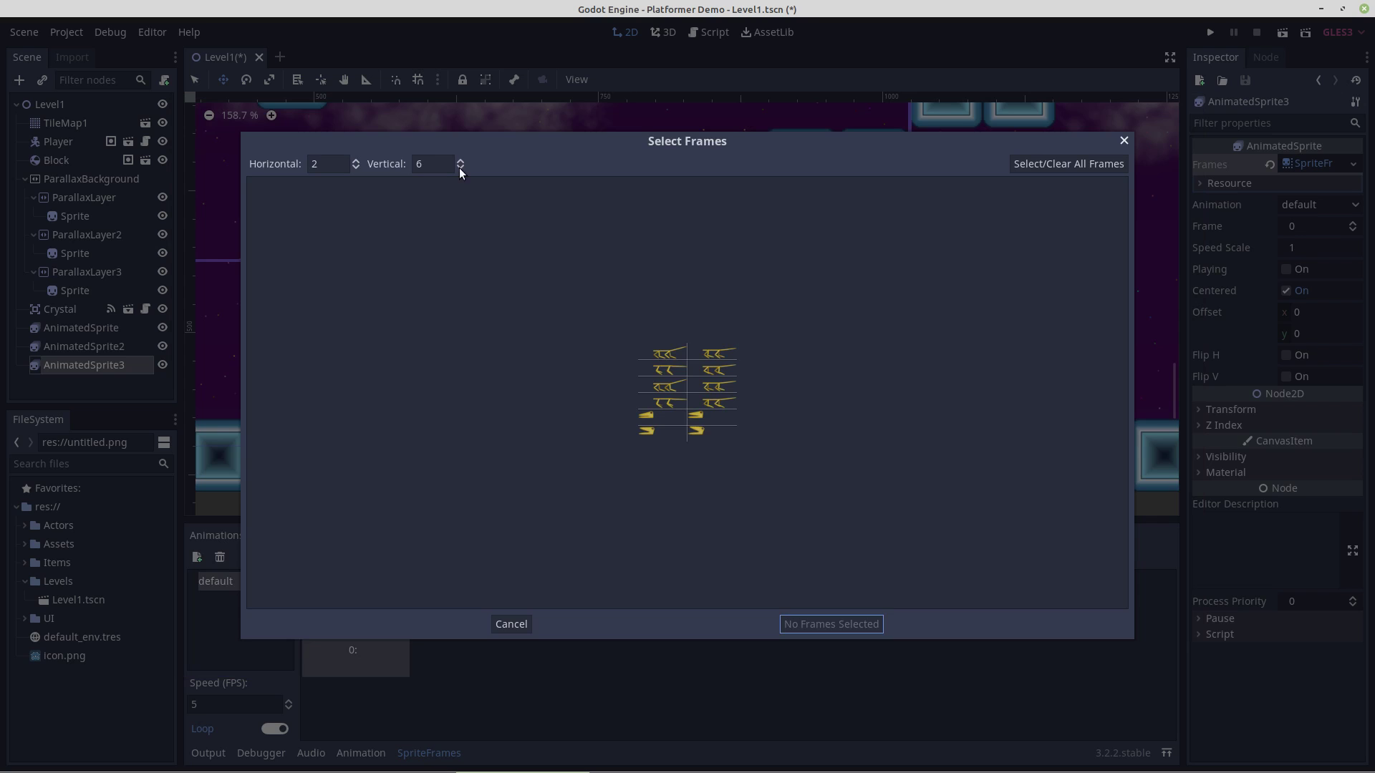
pyautogui.click(650, 421)
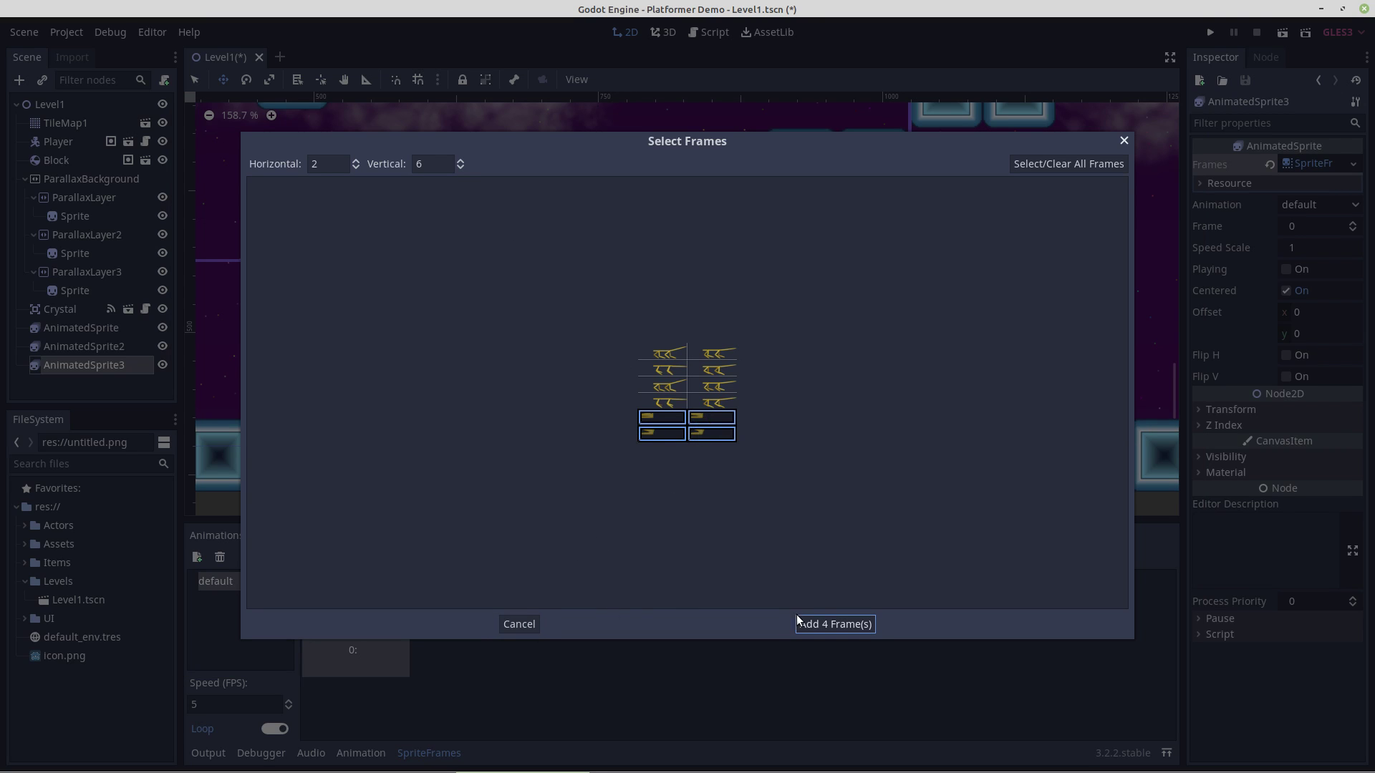
pyautogui.click(818, 625)
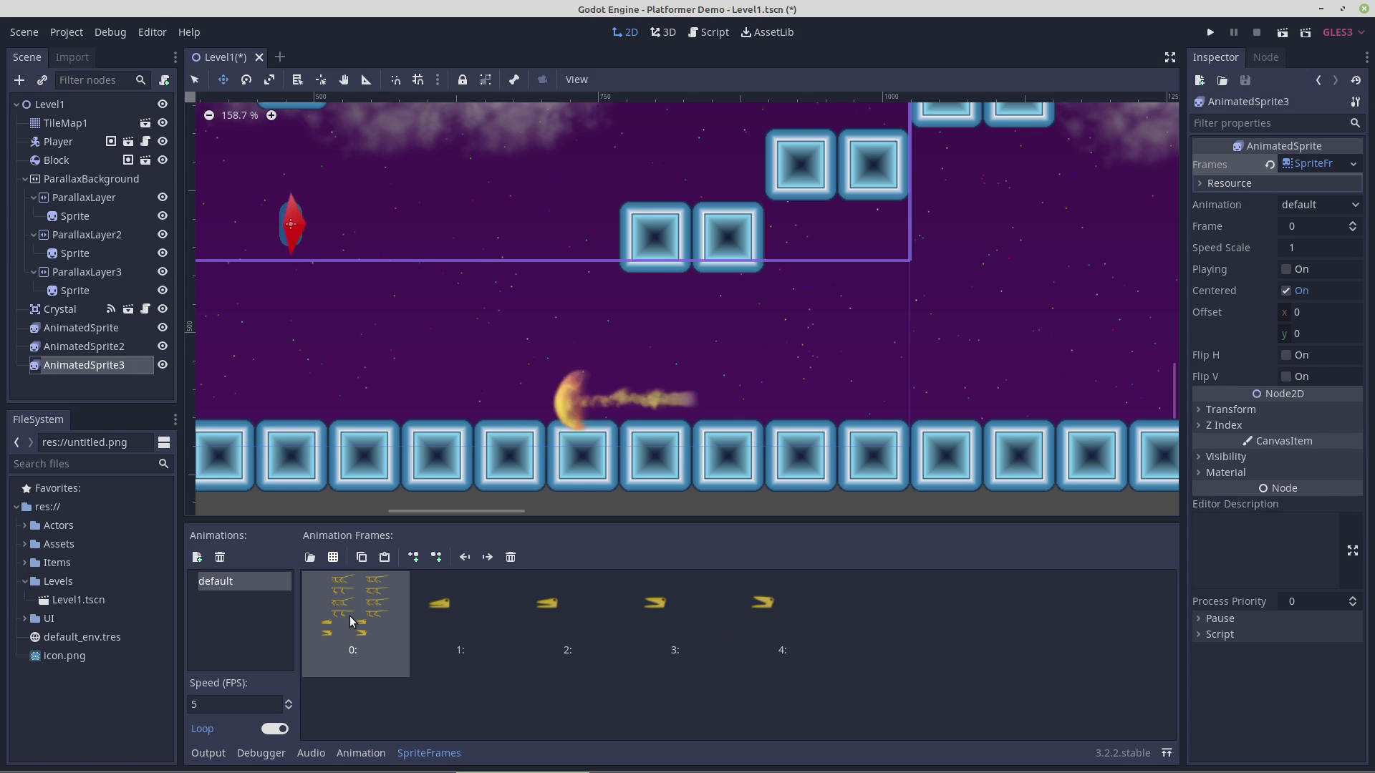
pyautogui.click(510, 557)
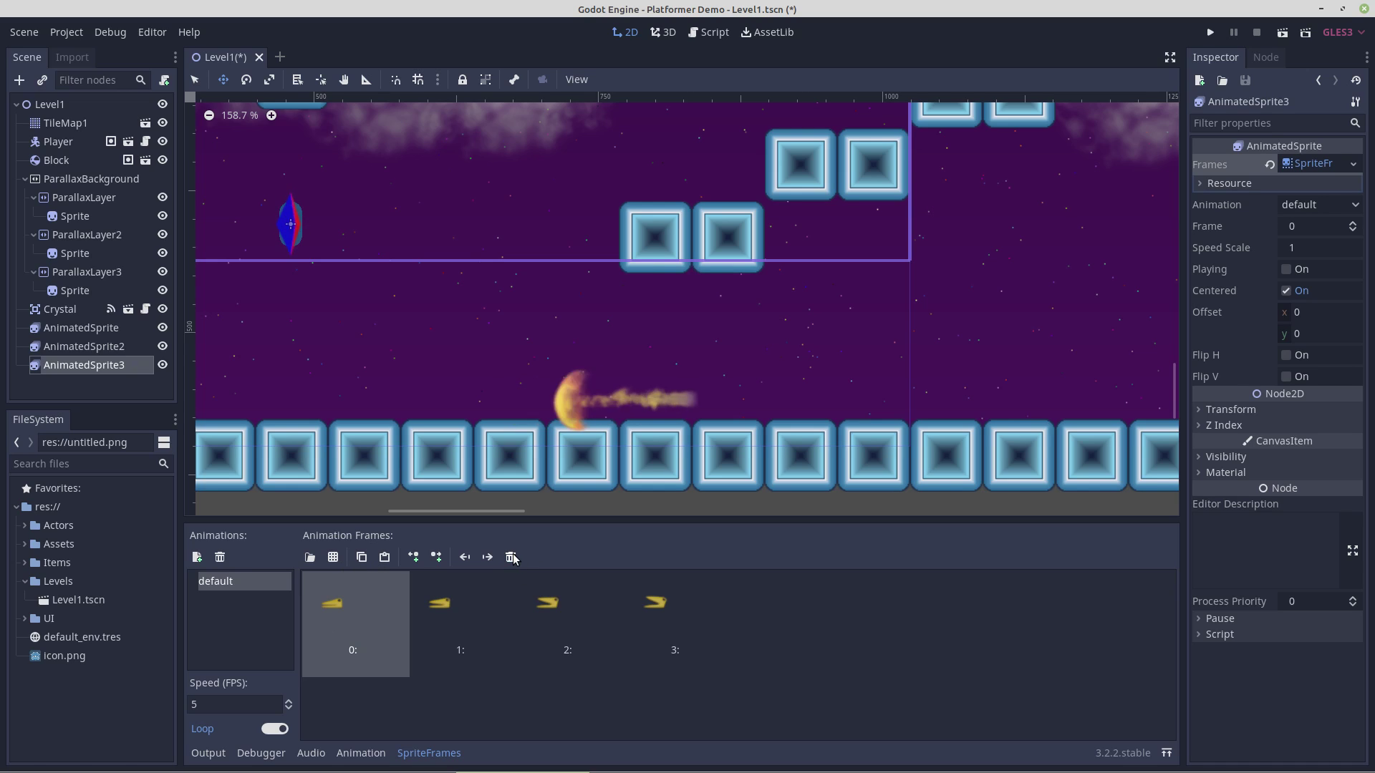
# Select AnimatedSprite2 and AnimatedSprite3 together and drag them down onto the floor.
pyautogui.scroll(-6, 436, 364)
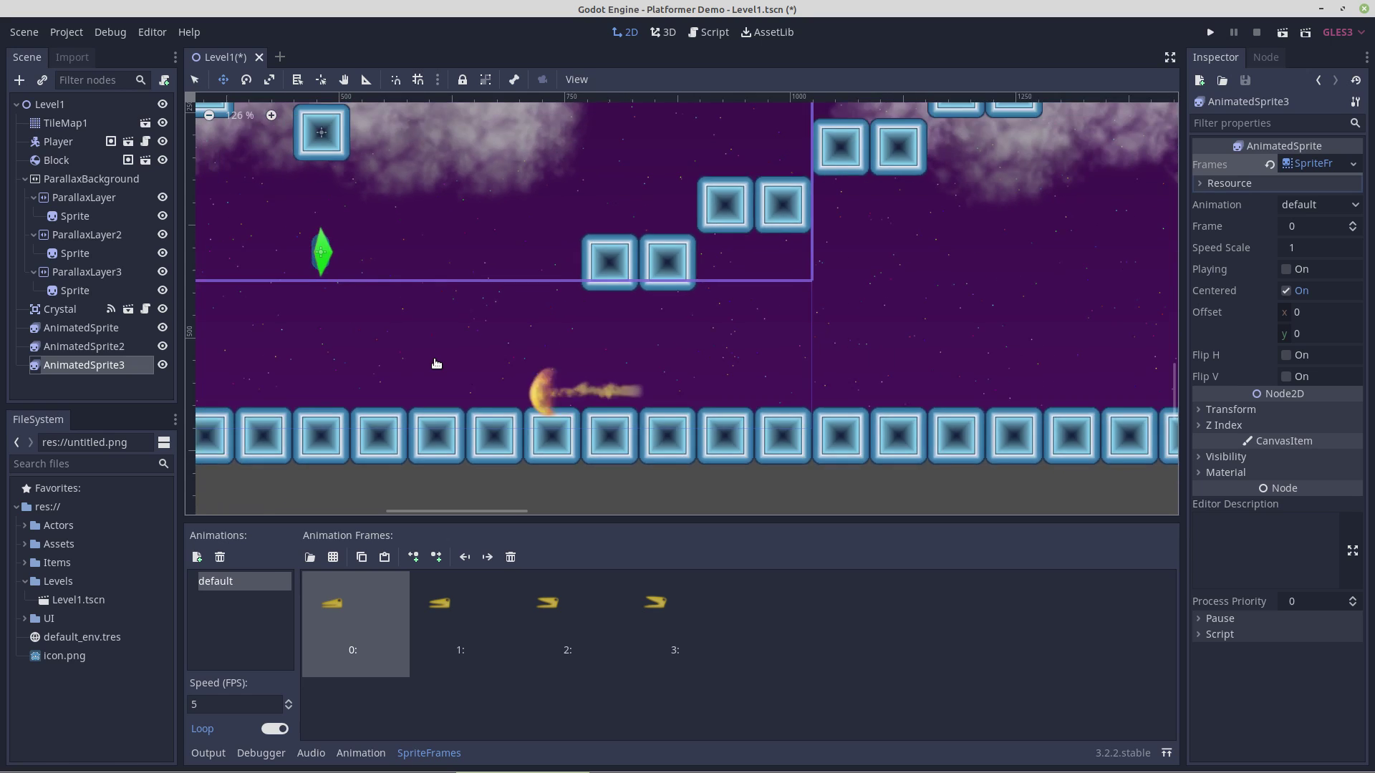
pyautogui.scroll(-7, 436, 363)
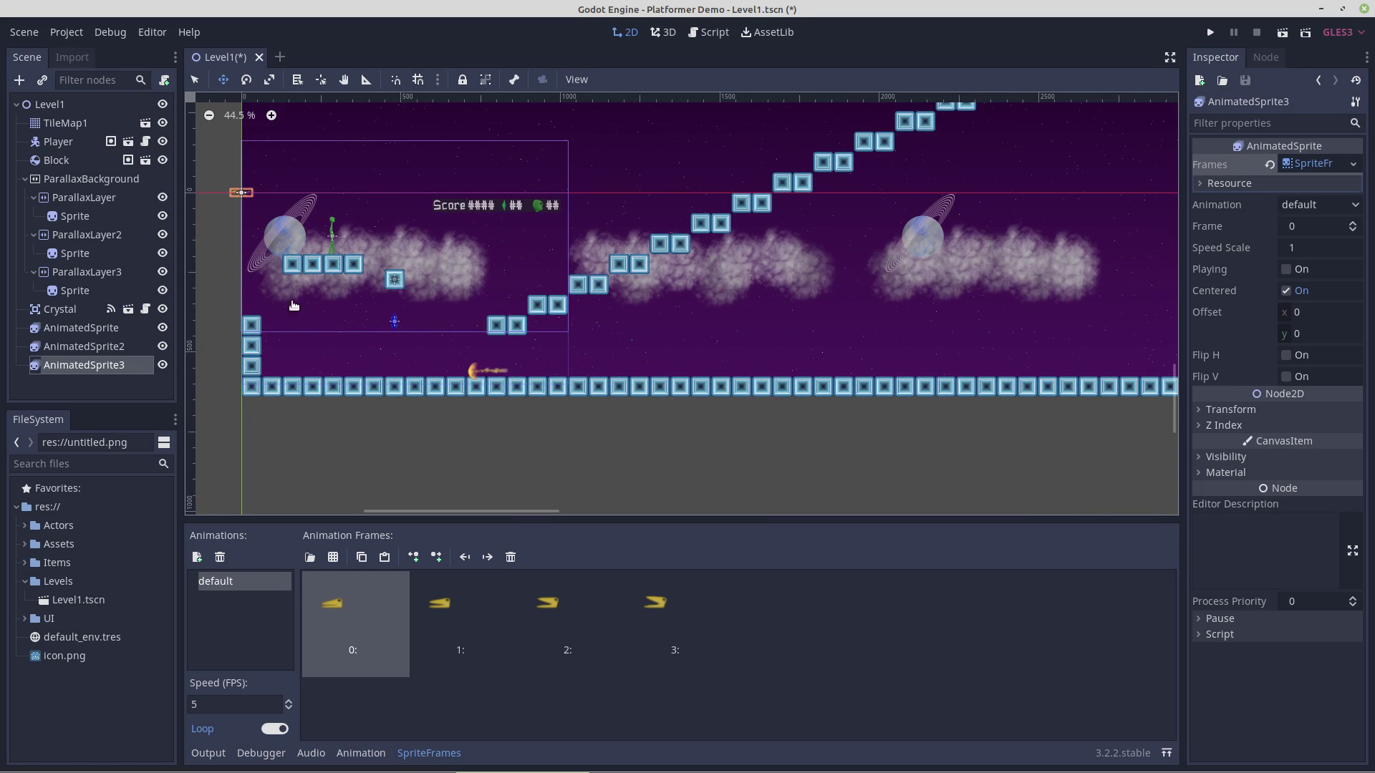
pyautogui.click(99, 346)
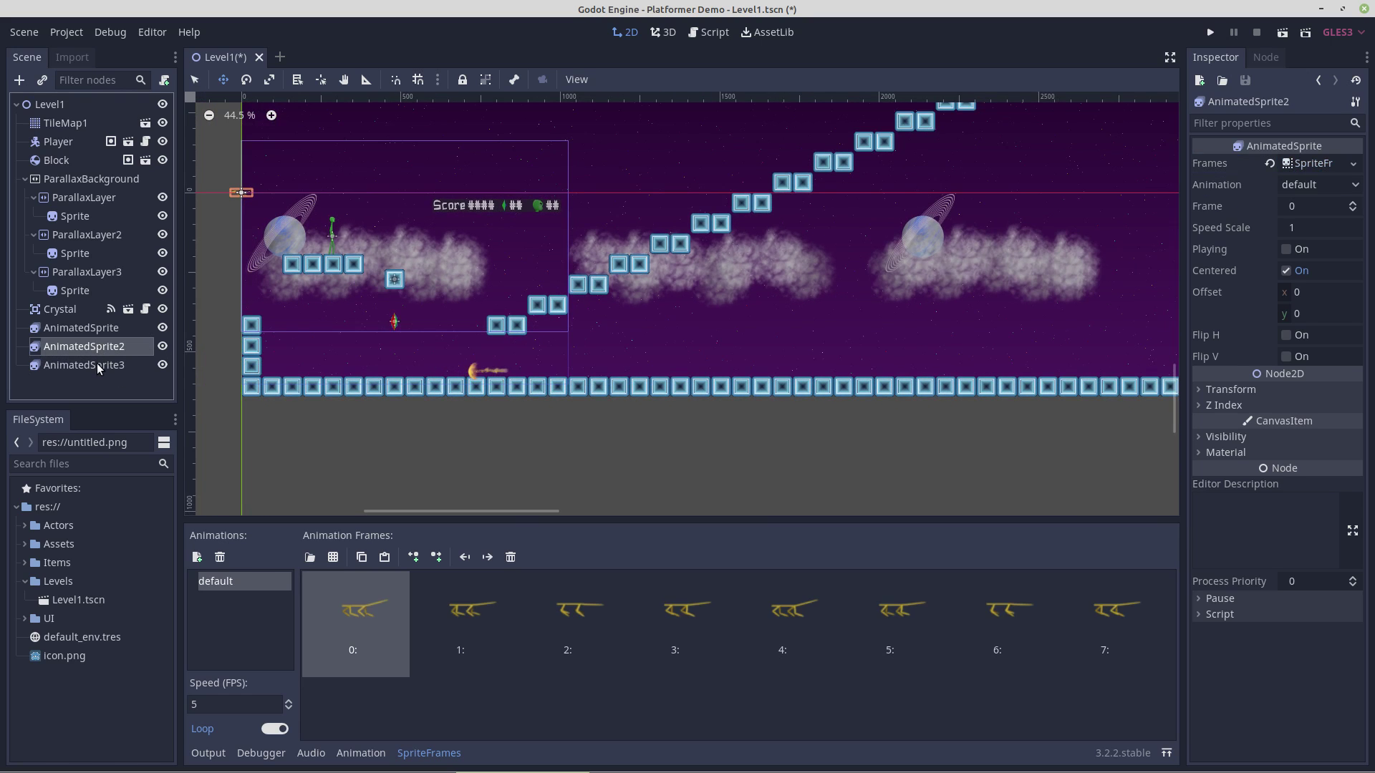
pyautogui.keyDown('shift'); pyautogui.click(97, 364); pyautogui.keyUp('shift')
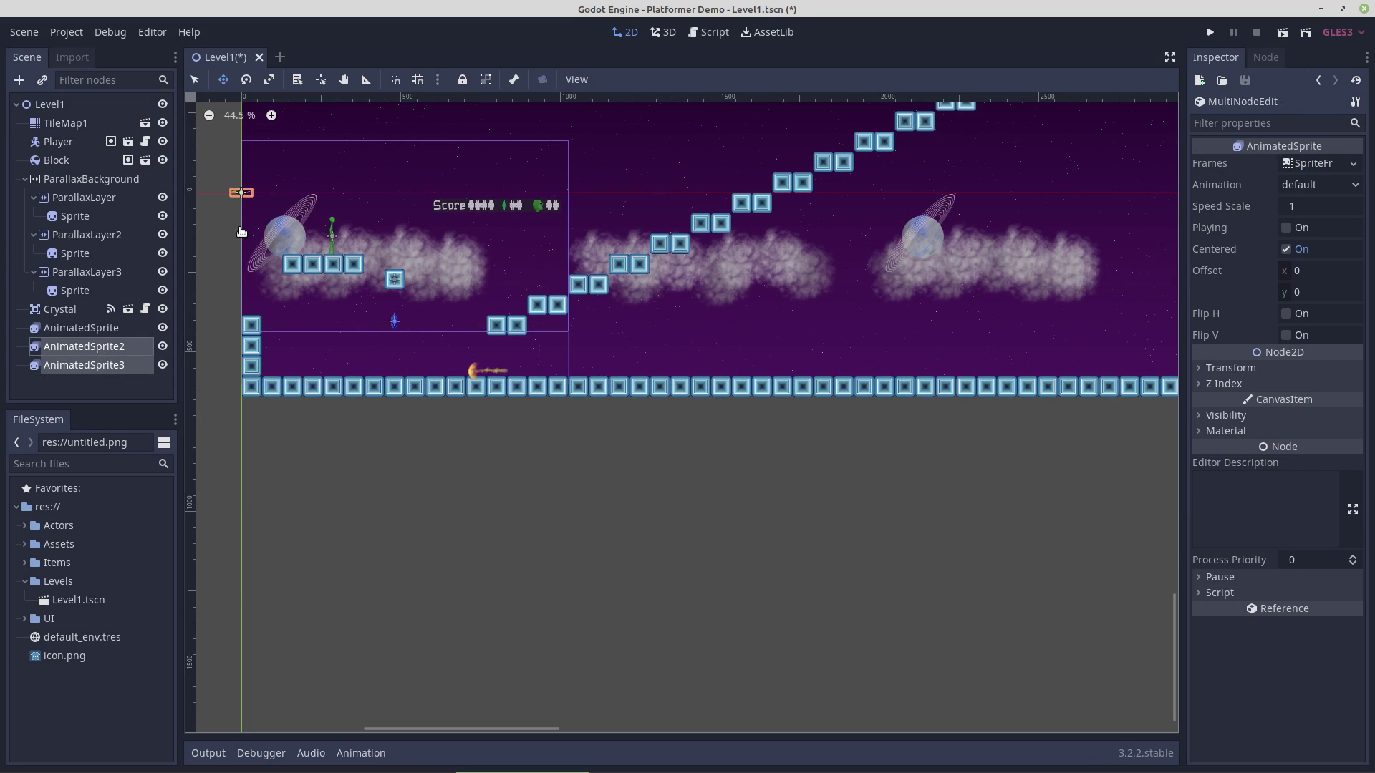
pyautogui.rightClick(244, 193)
pyautogui.moveTo(250, 199); pyautogui.dragTo(542, 343)
# Zoom in and shift the dinosaur left so it stands right beside the fire.
pyautogui.scroll(8, 555, 387)
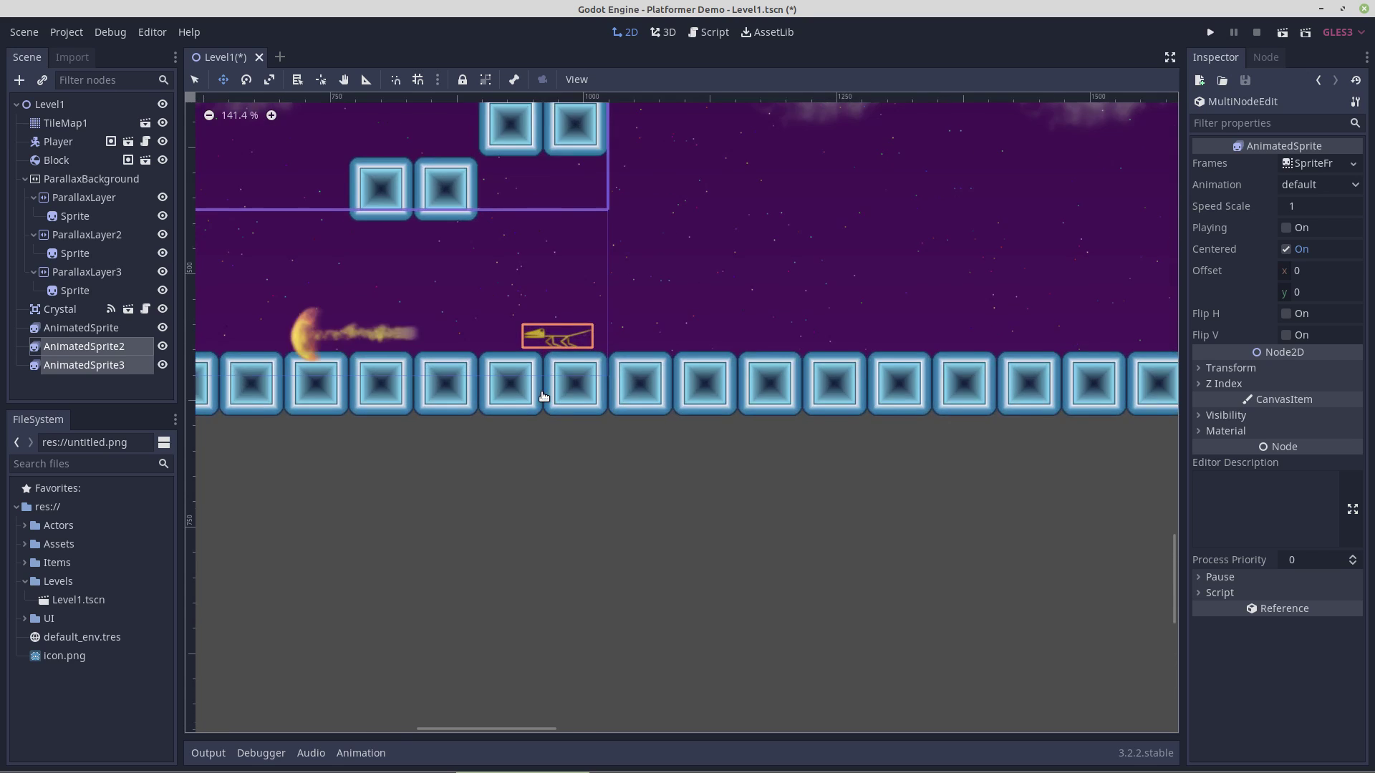
pyautogui.moveTo(543, 368); pyautogui.dragTo(797, 441)
pyautogui.scroll(1, 548, 427)
pyautogui.scroll(2, 548, 427)
pyautogui.scroll(1, 527, 436)
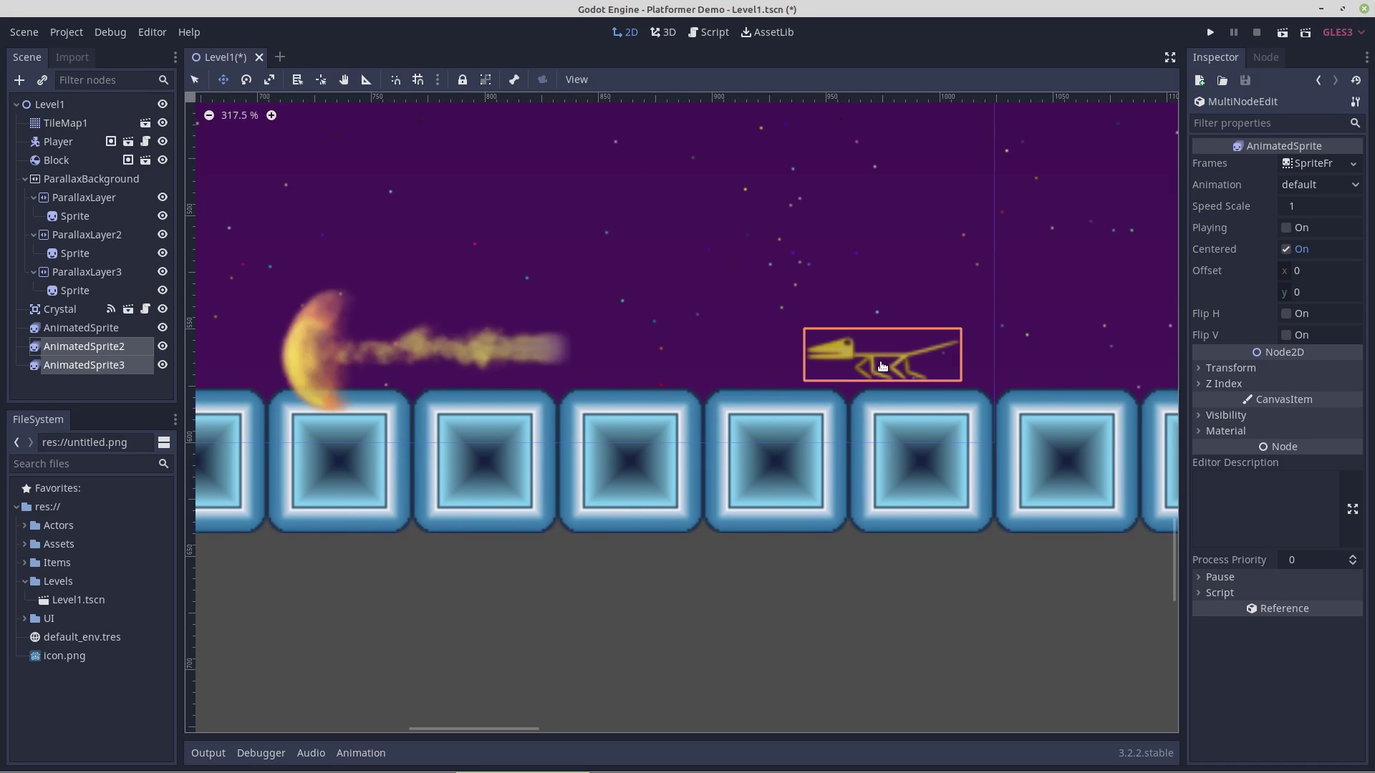
pyautogui.moveTo(879, 364); pyautogui.dragTo(666, 372)
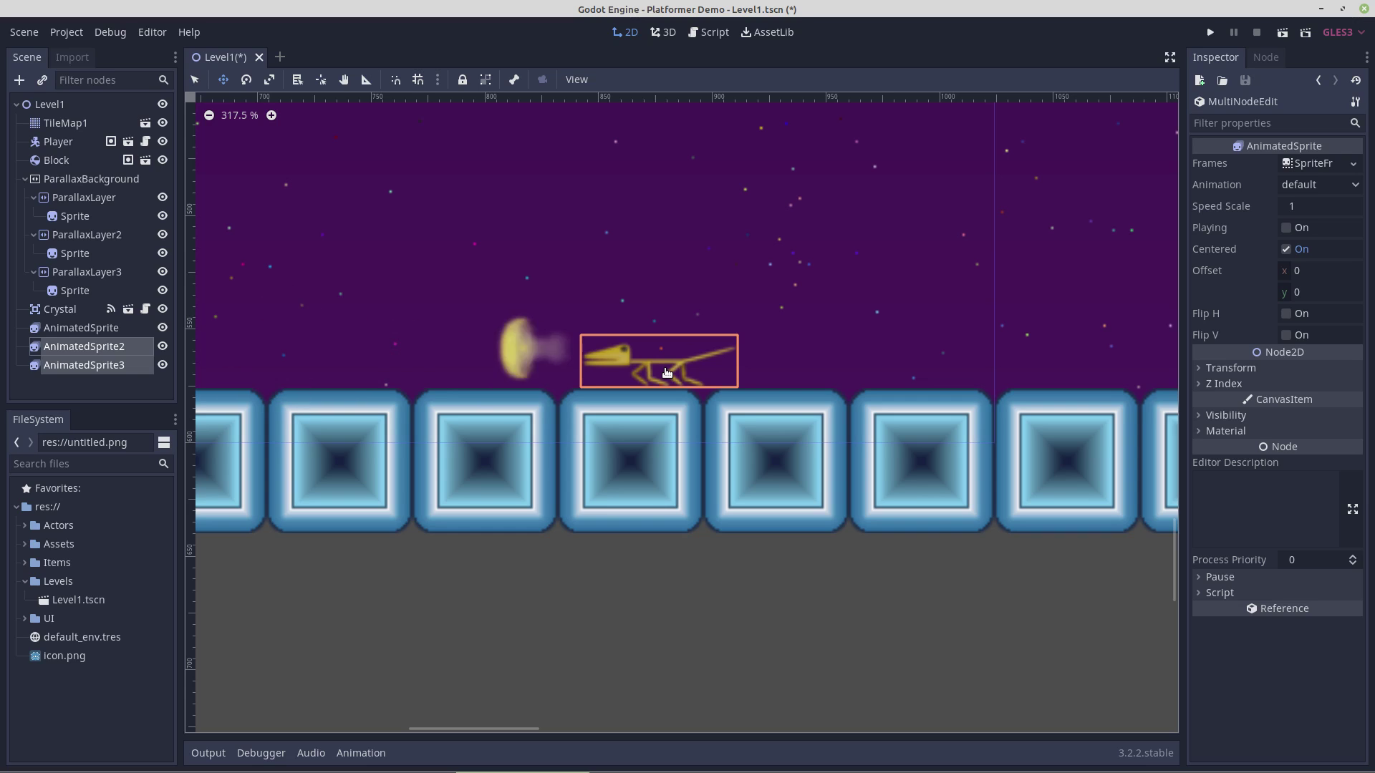
# Set the head AnimatedSprite3 to frame 3, then shift head and body AnimatedSprite2 slightly left.
pyautogui.click(64, 365)
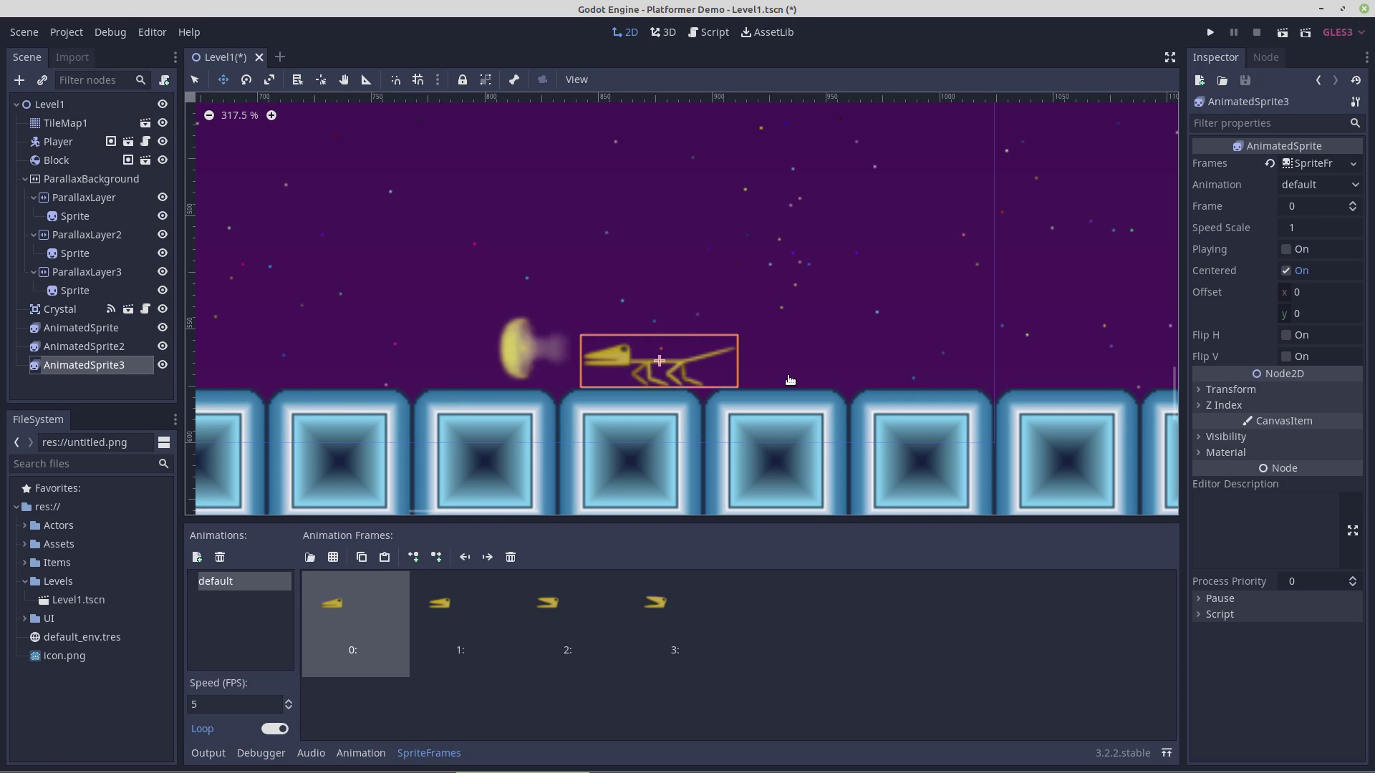
pyautogui.click(1354, 203)
pyautogui.click(1354, 203)
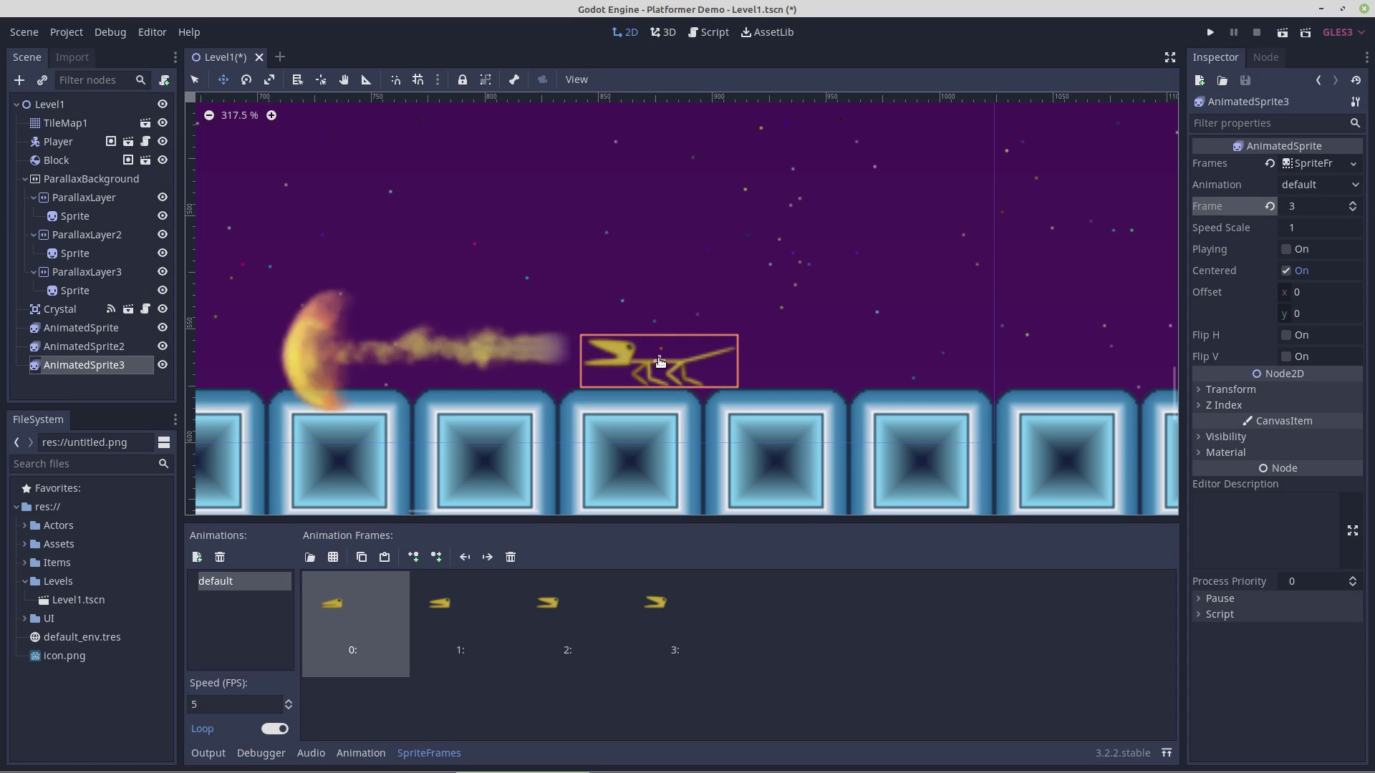
pyautogui.moveTo(659, 362); pyautogui.dragTo(641, 359)
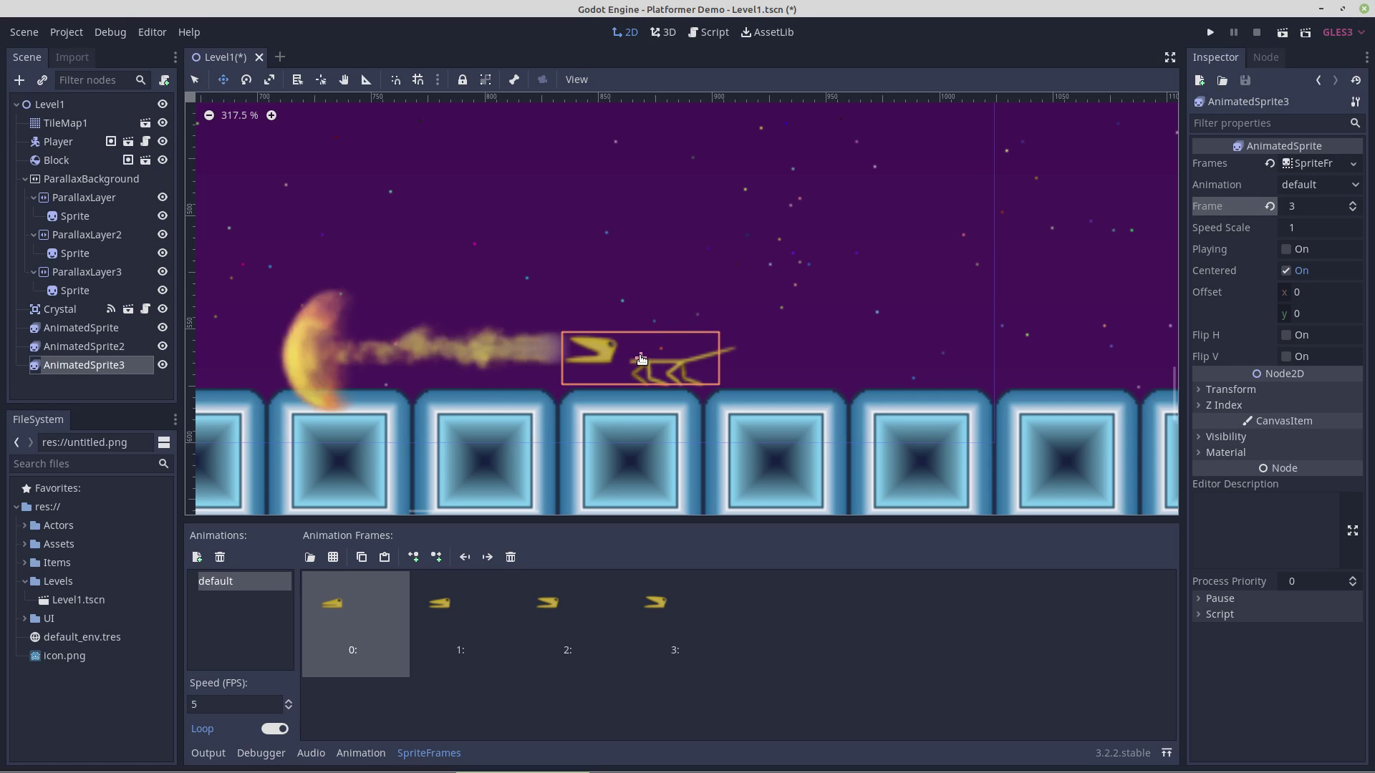
pyautogui.hotkey('ctrl', 'z')
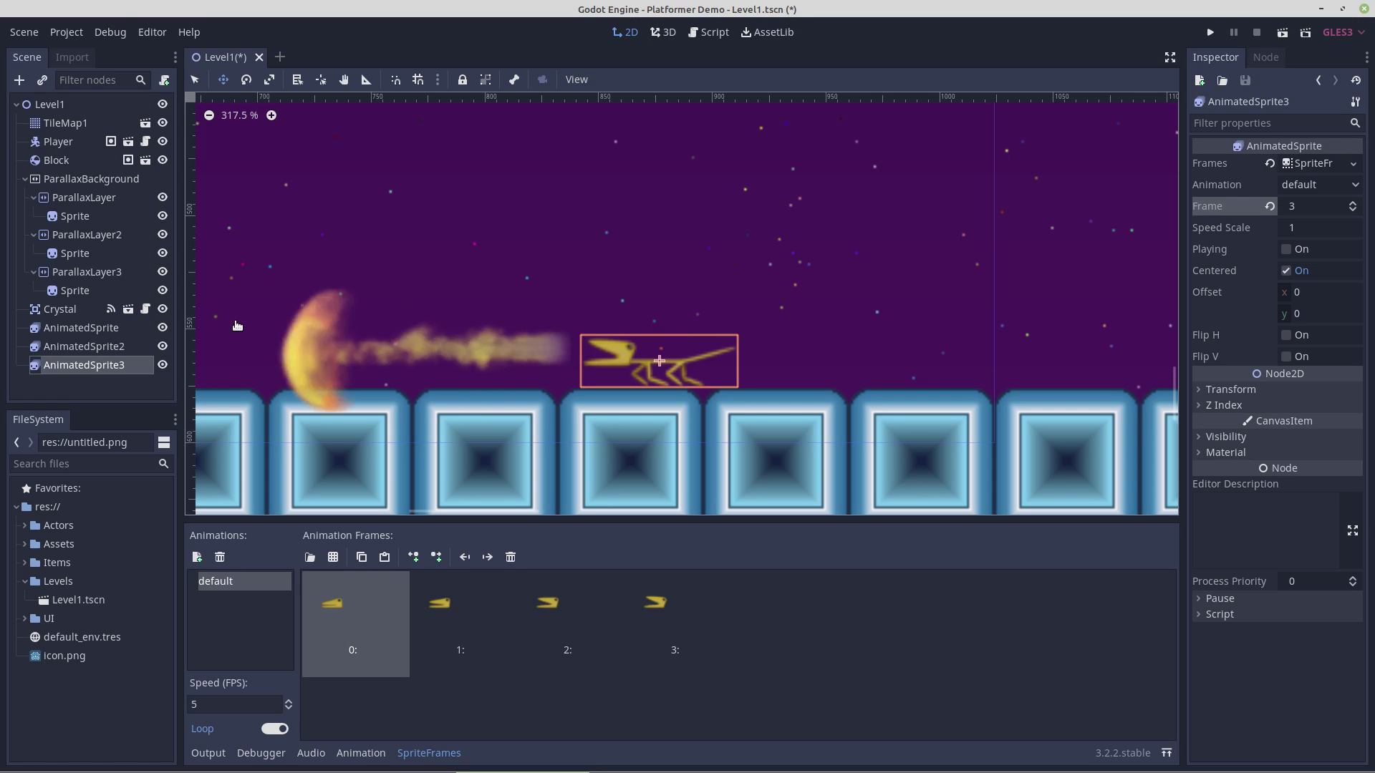
pyautogui.keyDown('ctrl'); pyautogui.click(87, 347); pyautogui.keyUp('ctrl')
pyautogui.moveTo(675, 371); pyautogui.dragTo(649, 371)
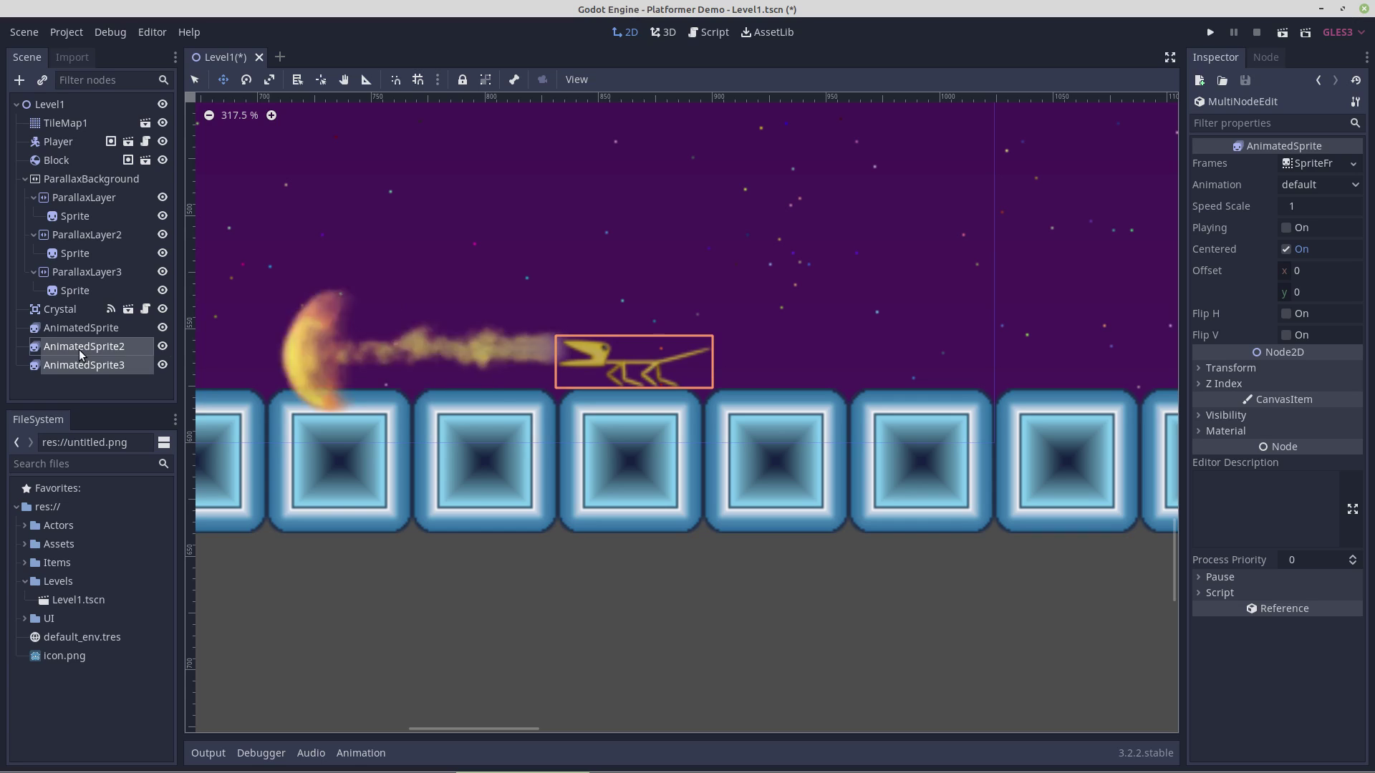
pyautogui.click(71, 327)
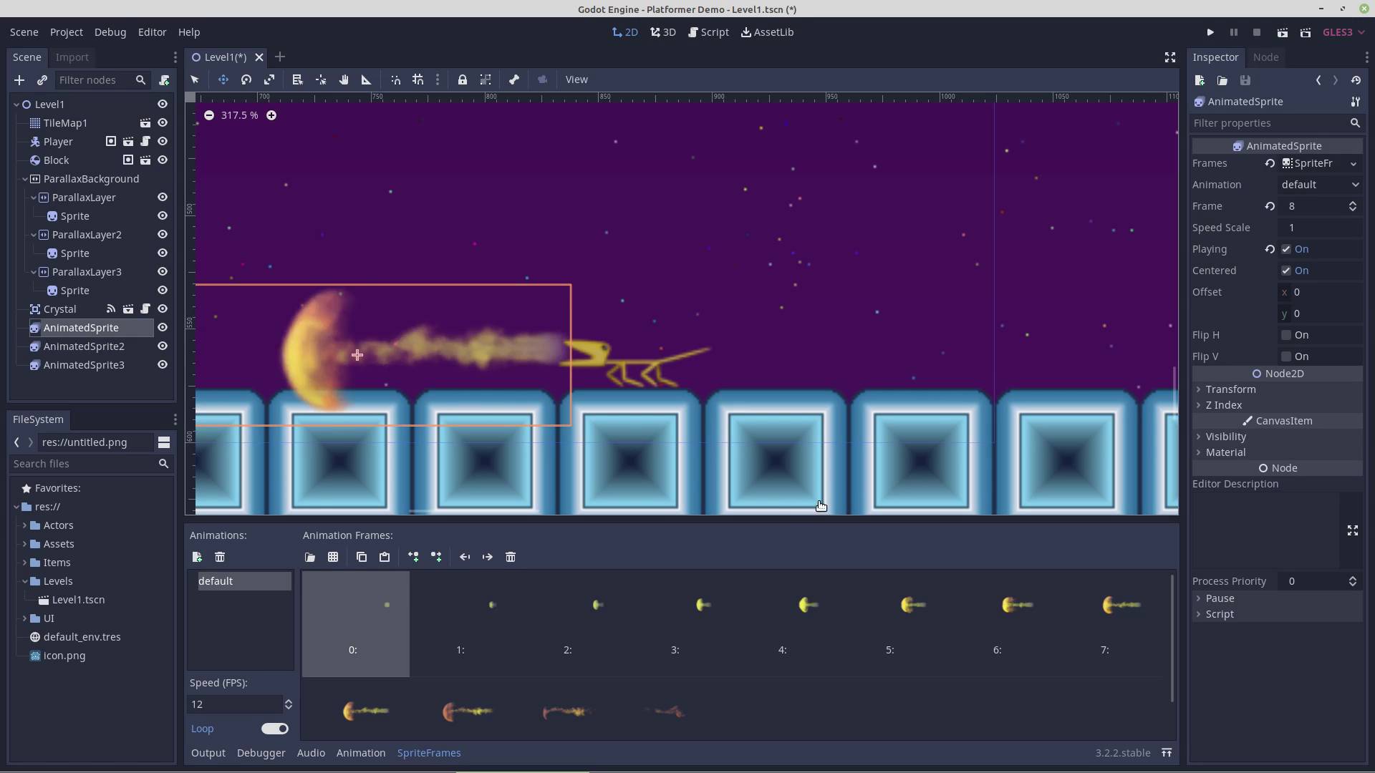
pyautogui.click(67, 365)
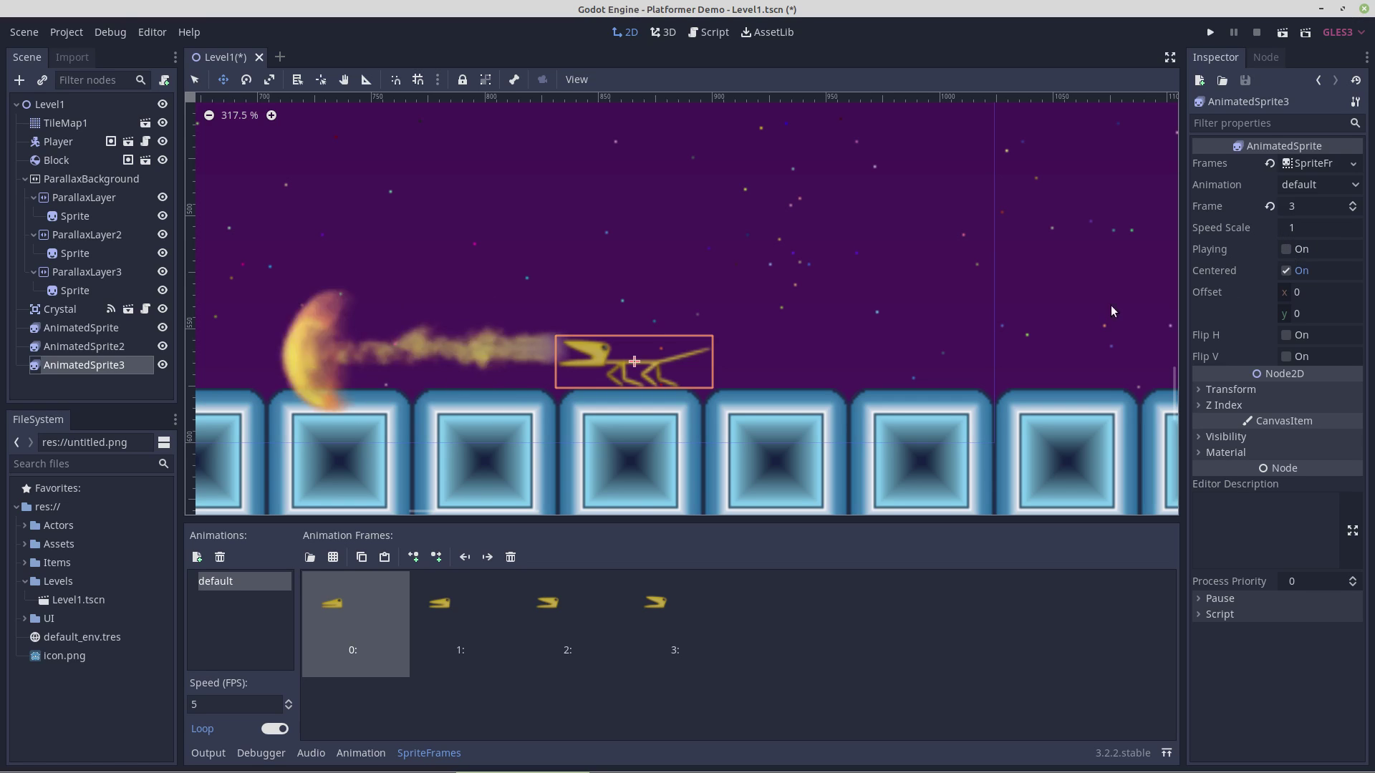
pyautogui.click(96, 347)
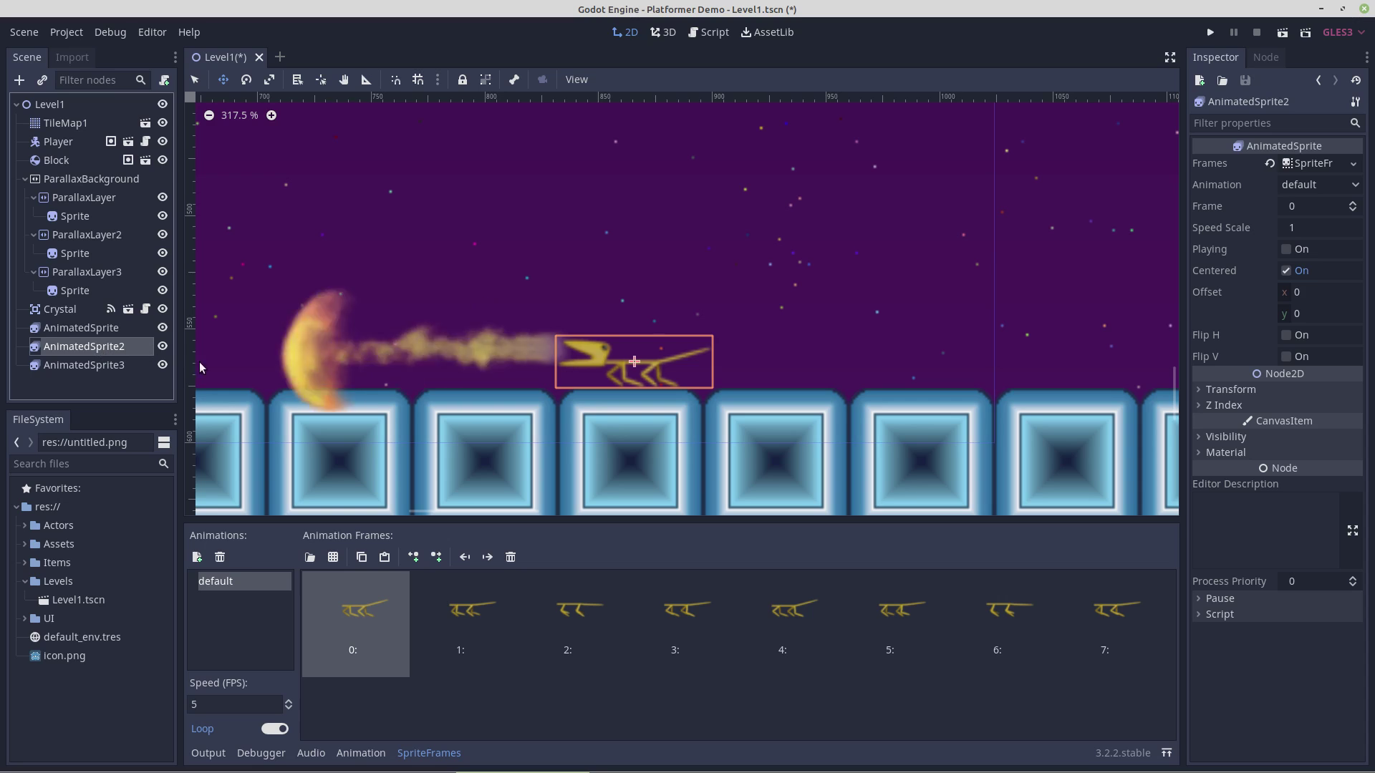
pyautogui.click(107, 365)
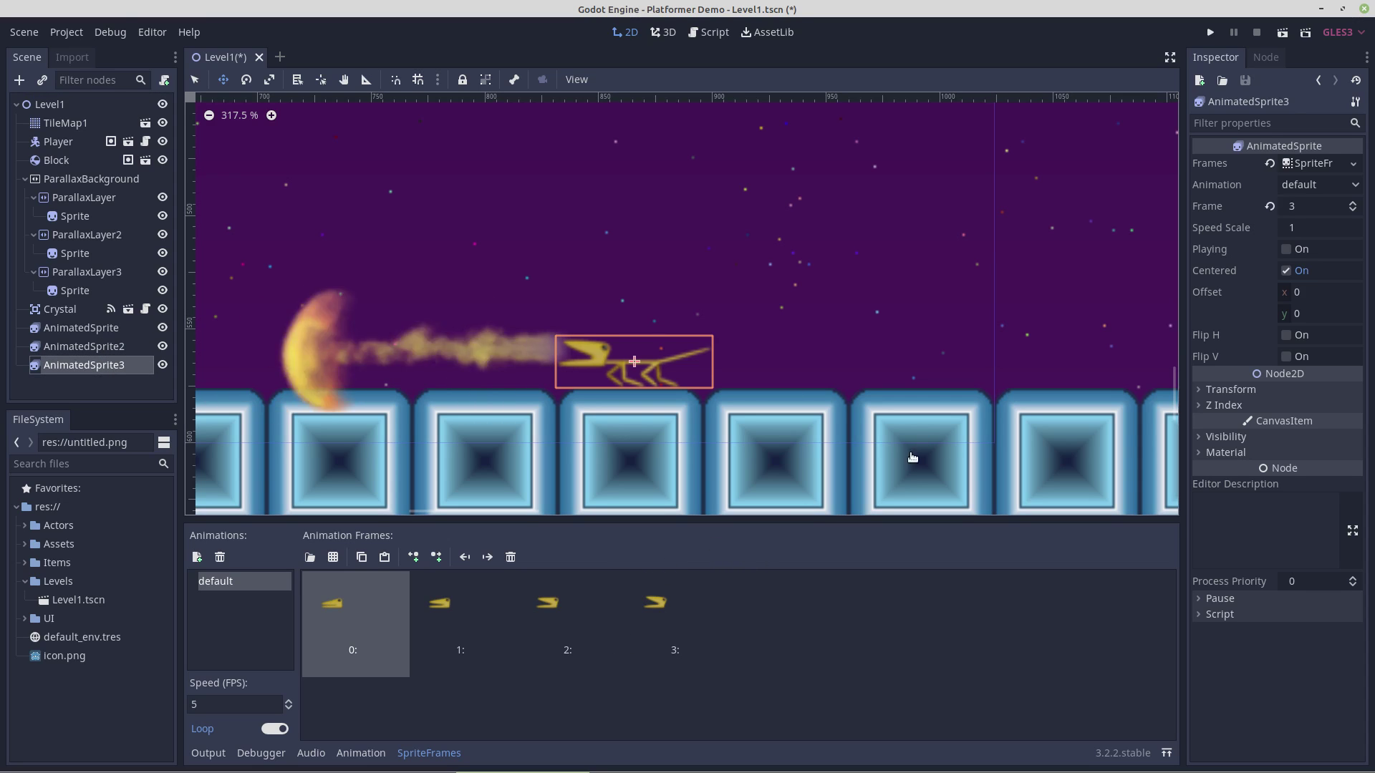
pyautogui.click(1352, 206)
pyautogui.scroll(-1, 582, 385)
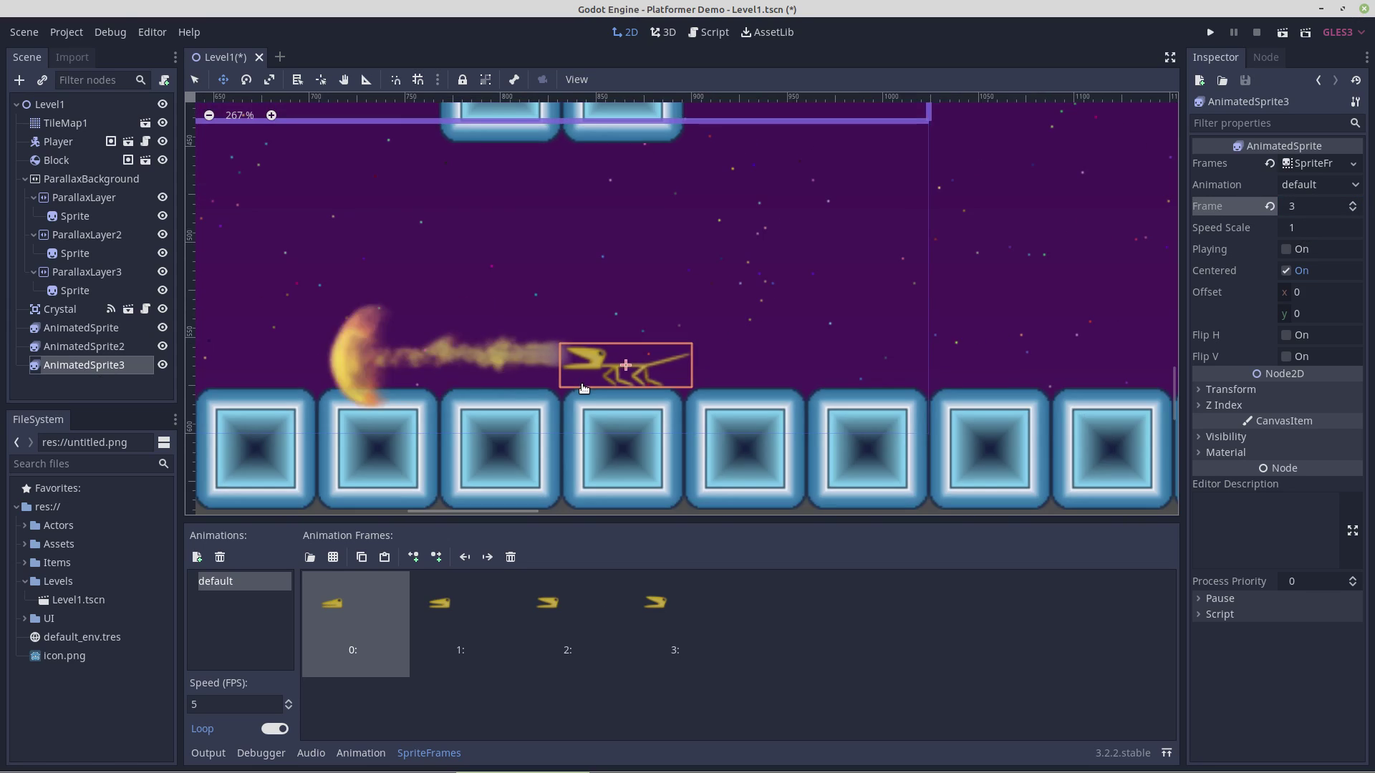
pyautogui.scroll(-1, 584, 390)
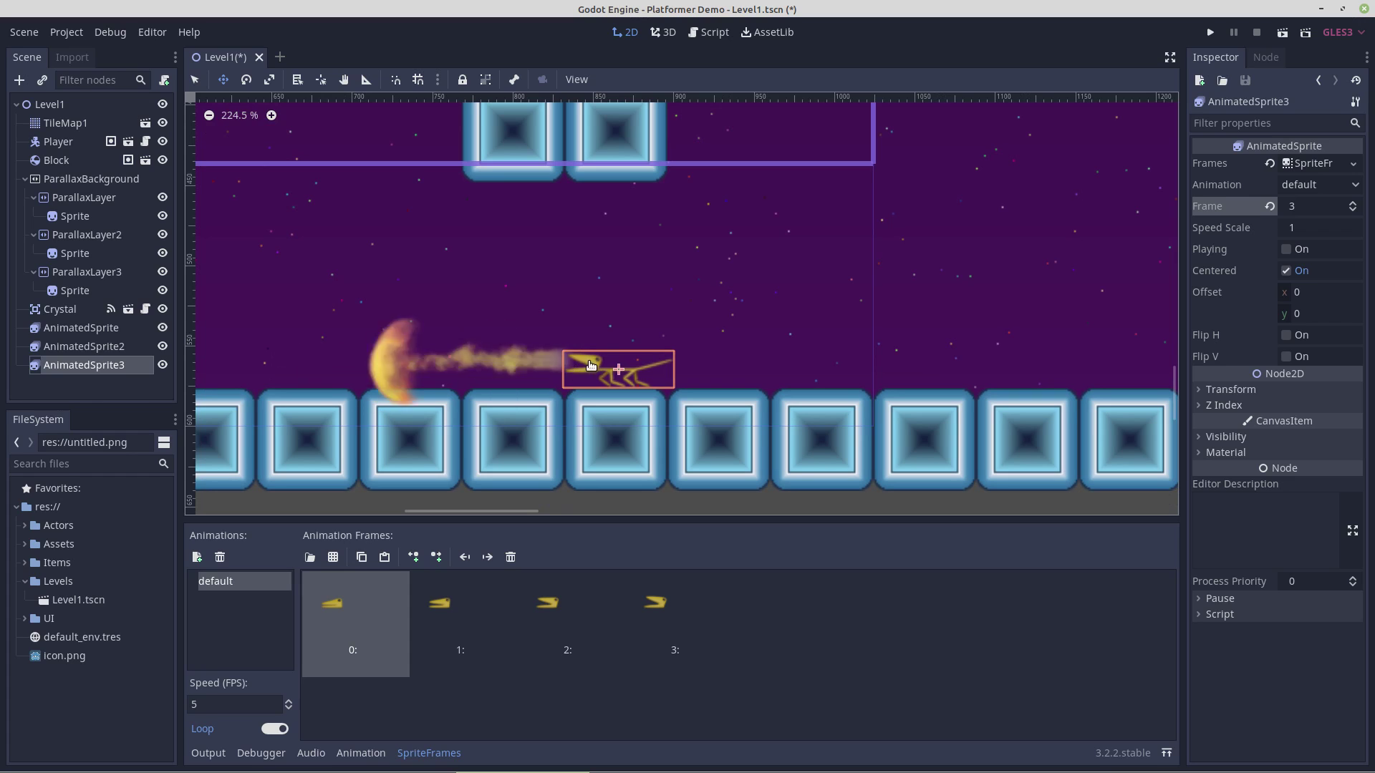
pyautogui.scroll(4, 593, 369)
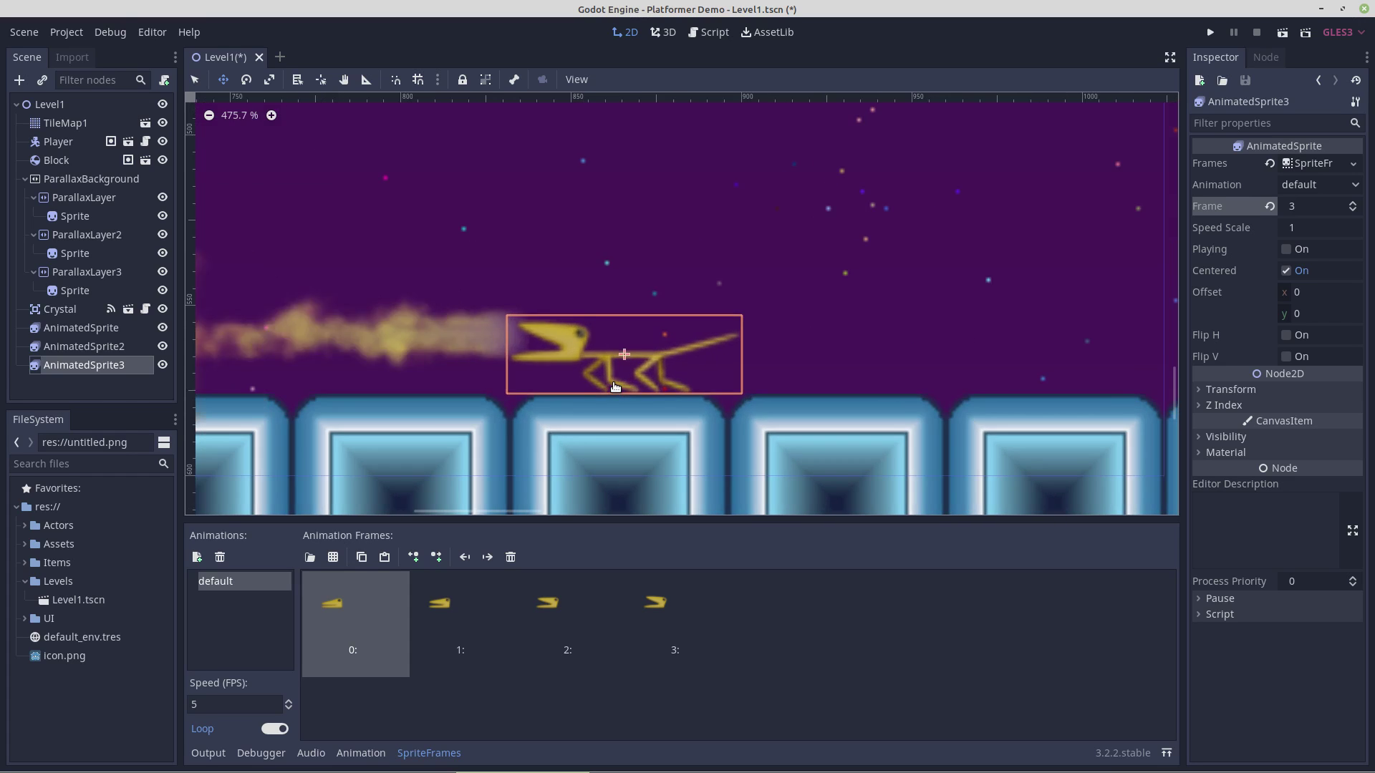
pyautogui.scroll(-8, 615, 386)
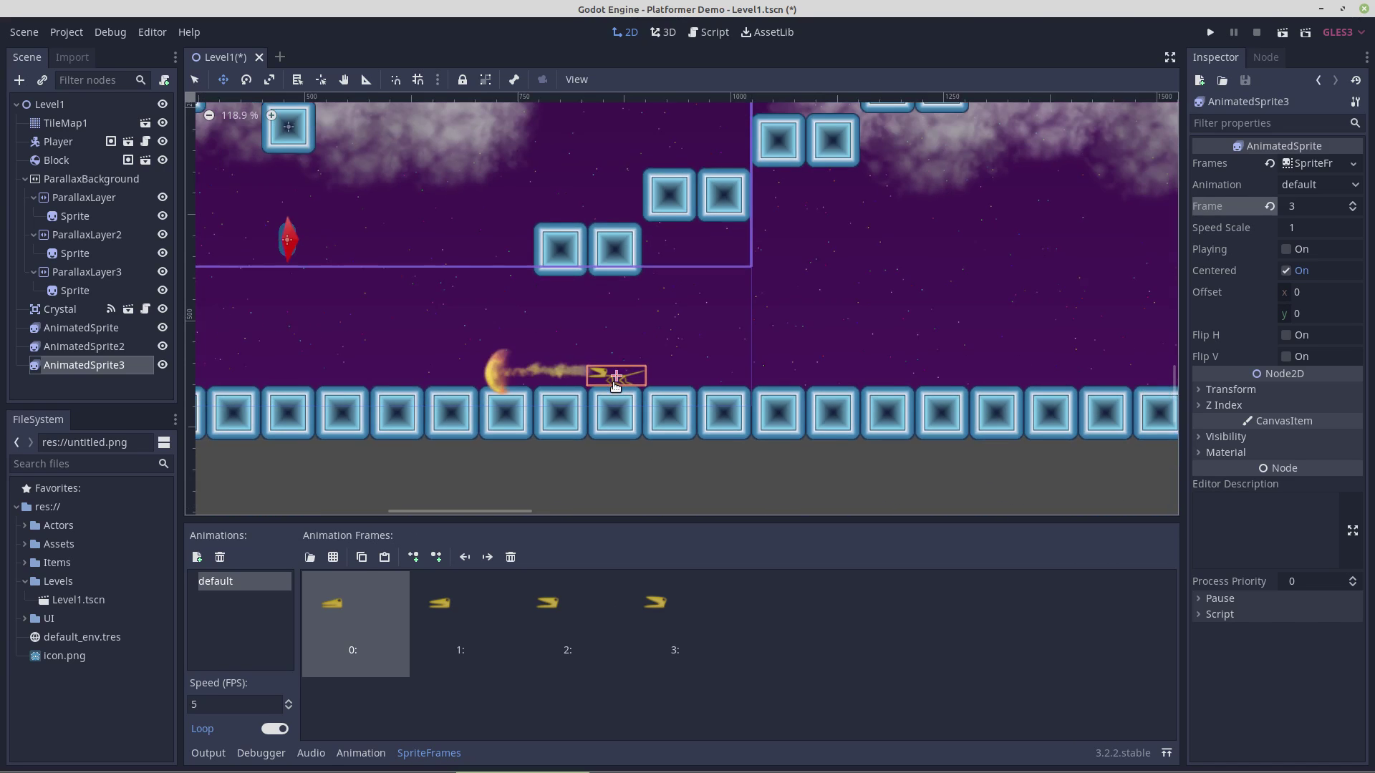
pyautogui.scroll(-4, 615, 387)
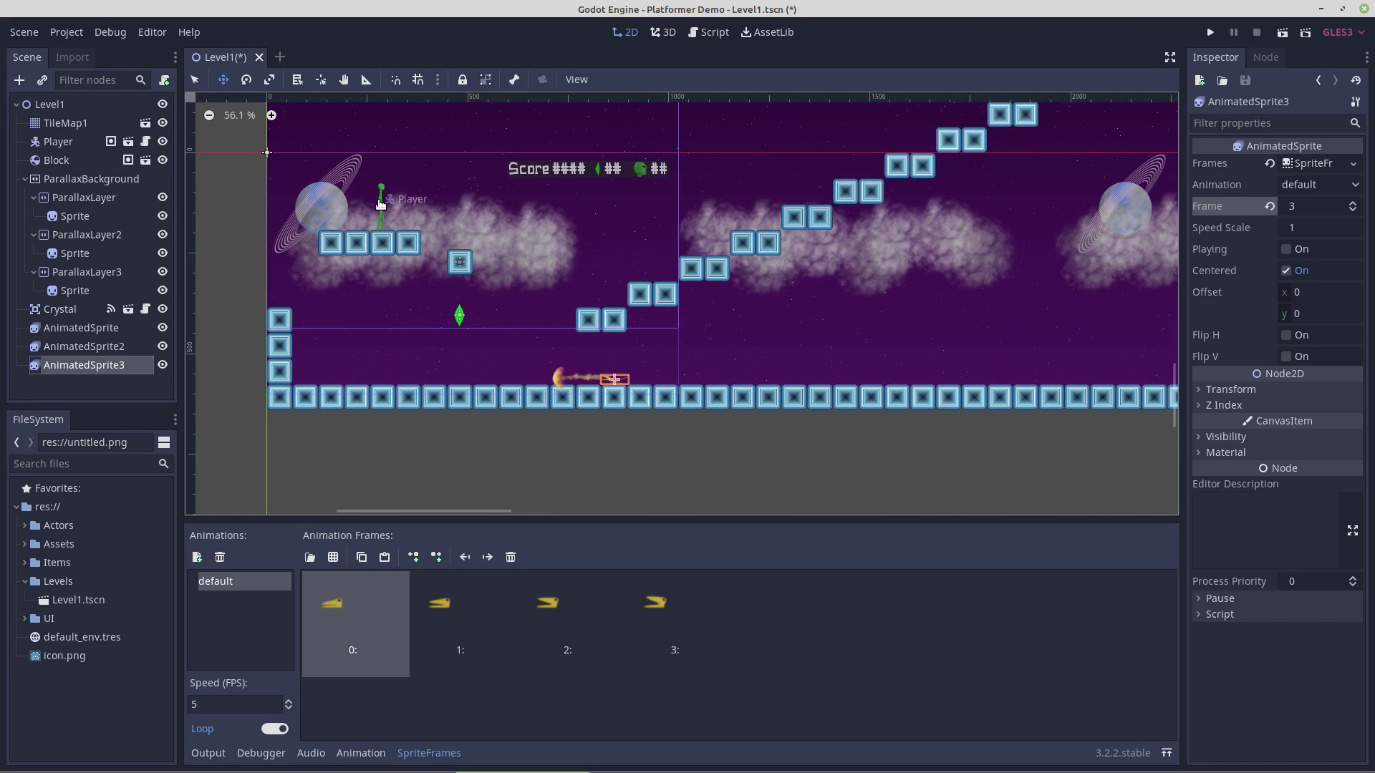
# Move the Player down onto the floor and nudge it right, up against the fire.
pyautogui.click(60, 144)
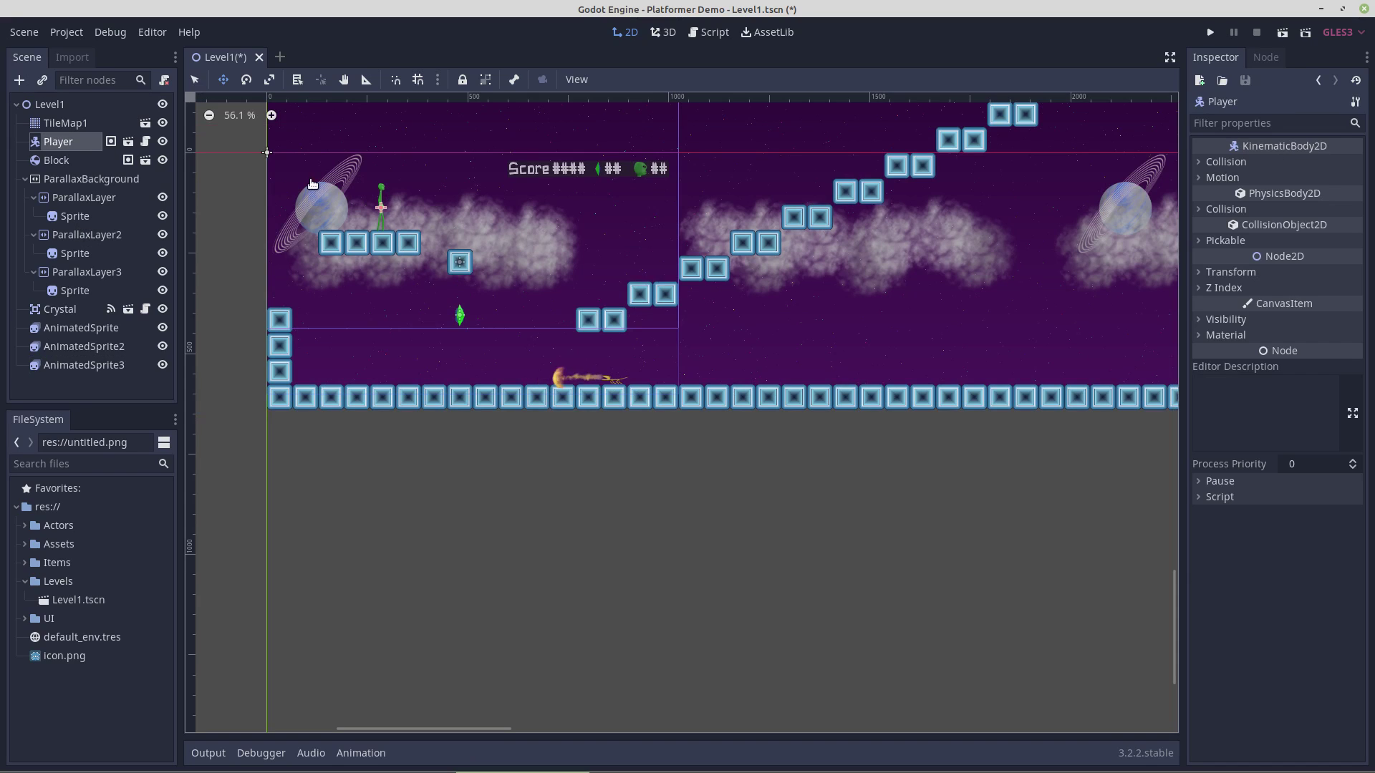
pyautogui.moveTo(394, 215); pyautogui.dragTo(529, 361)
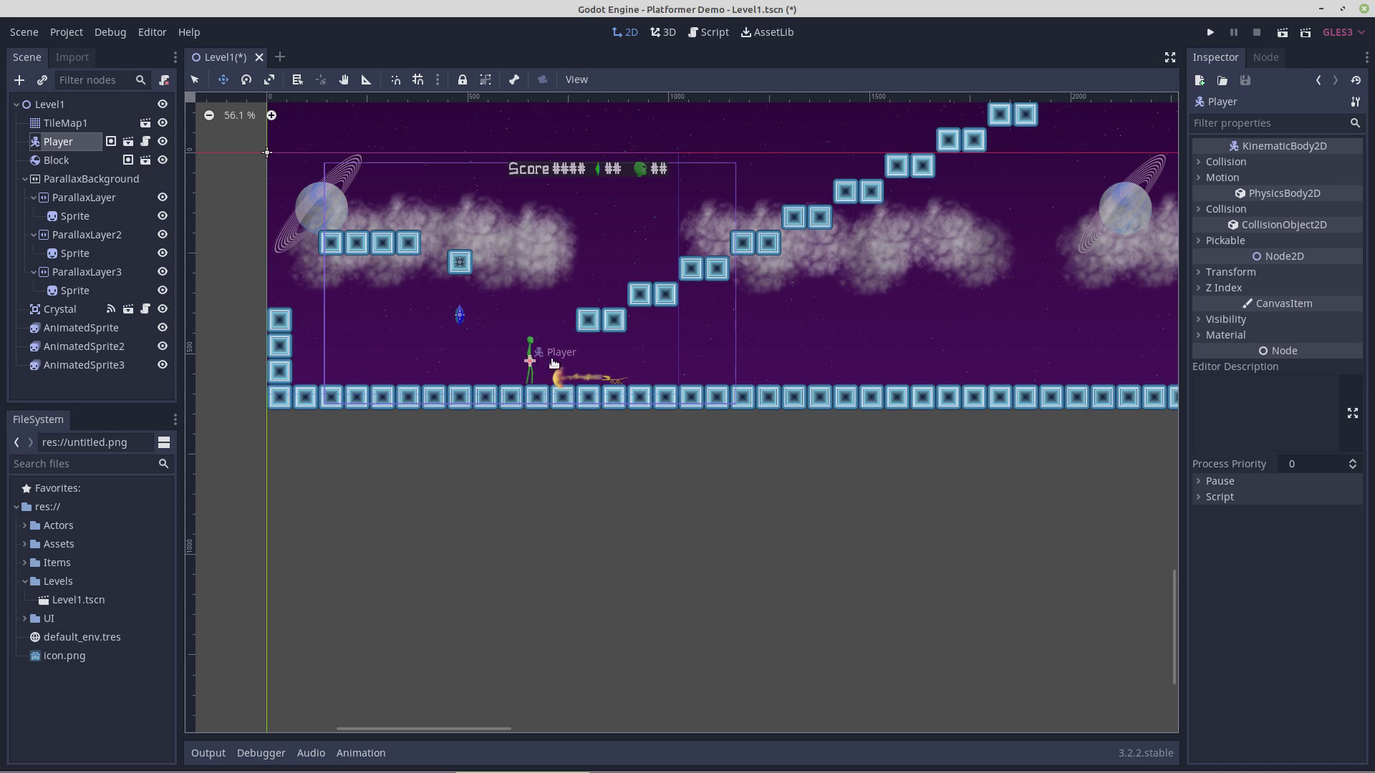
pyautogui.scroll(4, 628, 388)
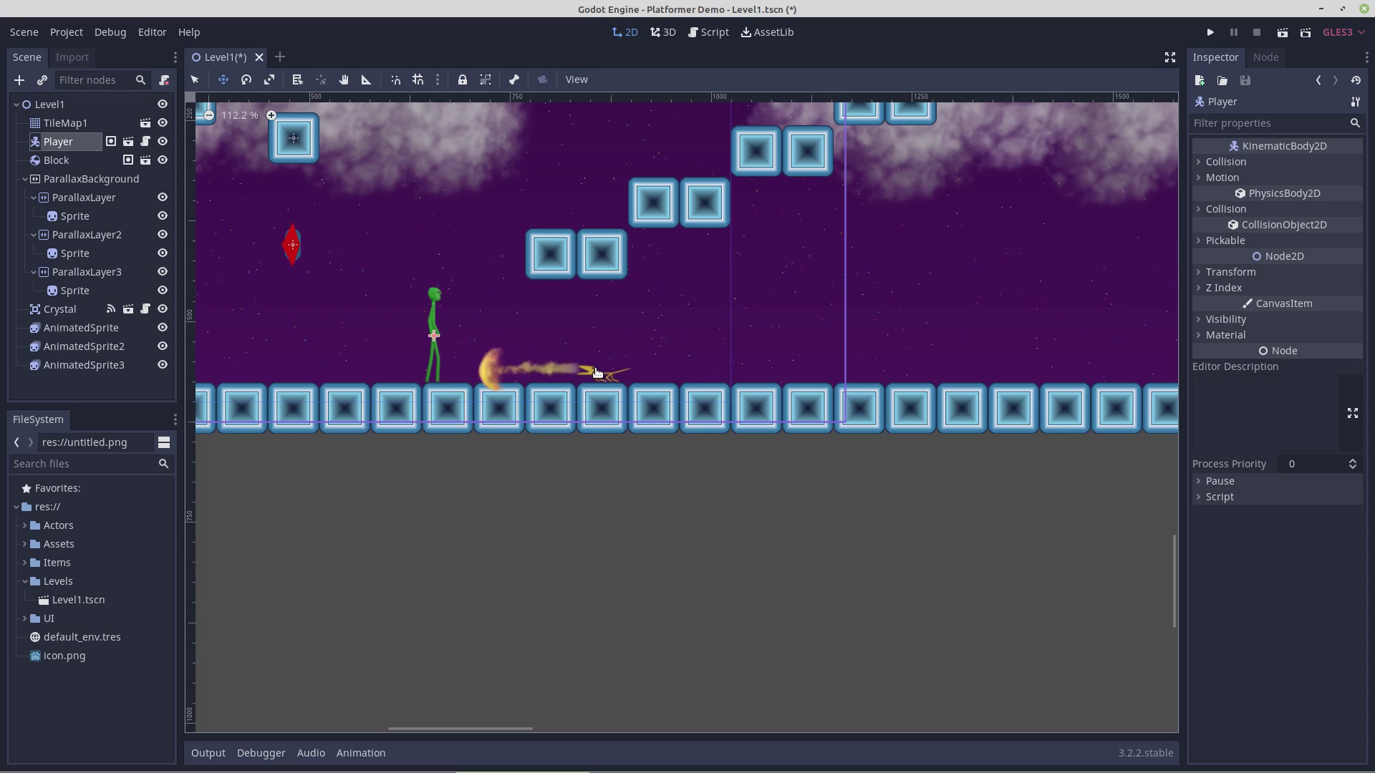
pyautogui.moveTo(434, 336); pyautogui.dragTo(469, 338)
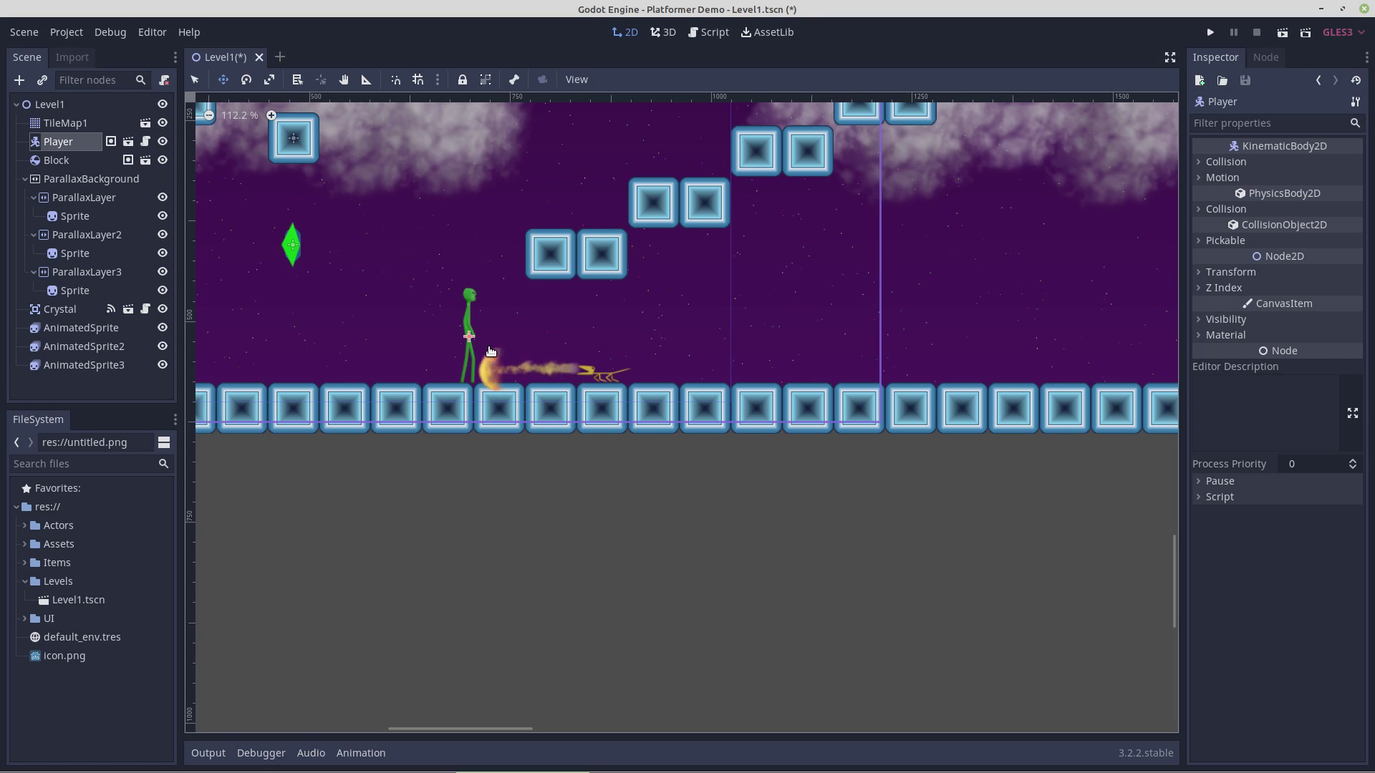
pyautogui.scroll(1, 698, 371)
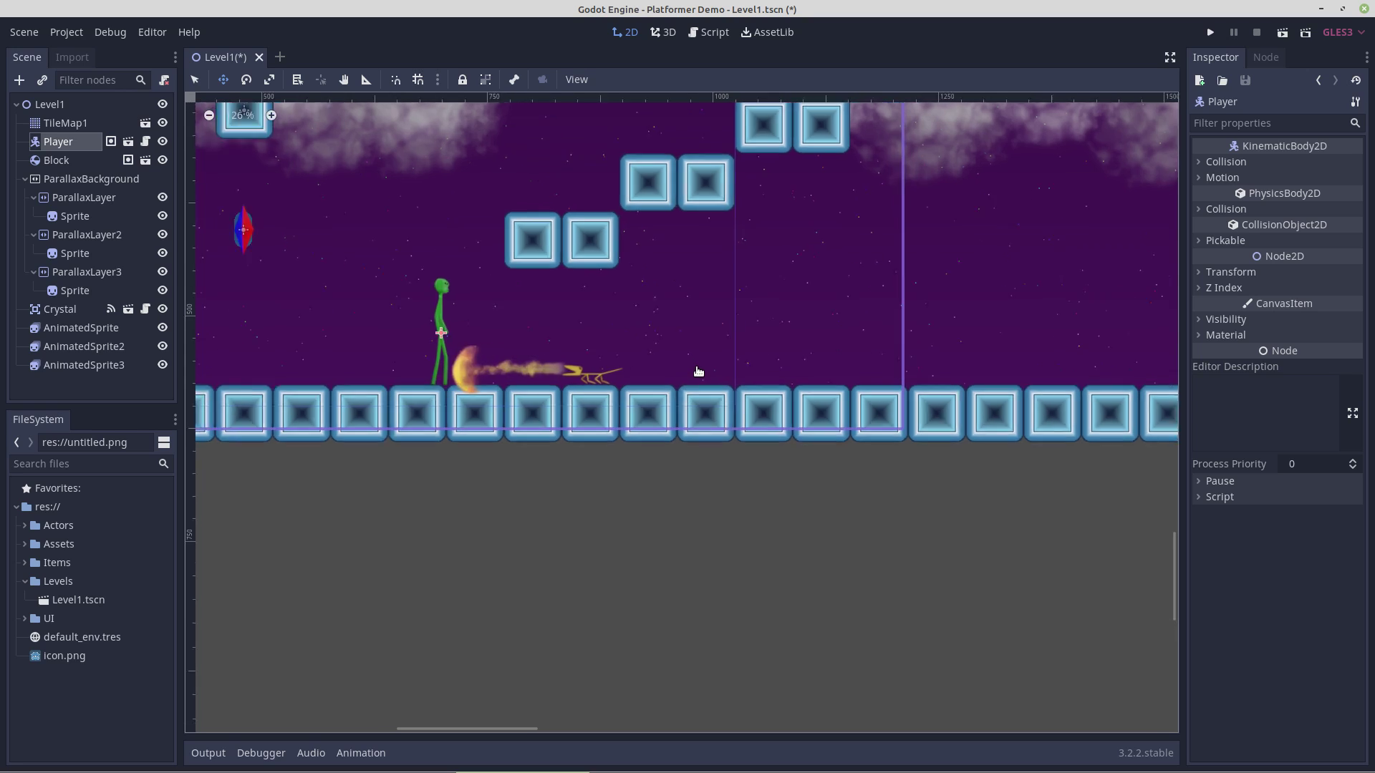
pyautogui.scroll(1, 698, 370)
pyautogui.scroll(1, 673, 373)
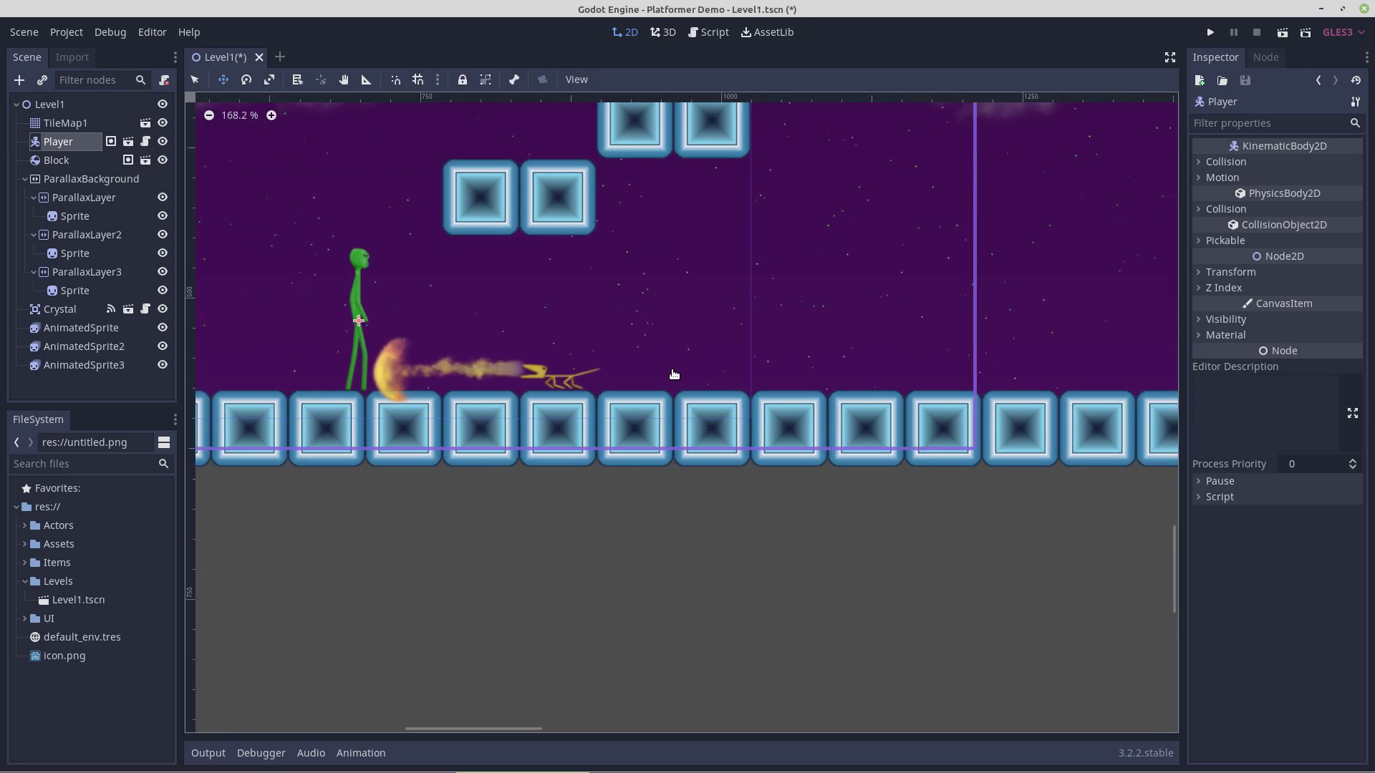
pyautogui.scroll(1, 673, 373)
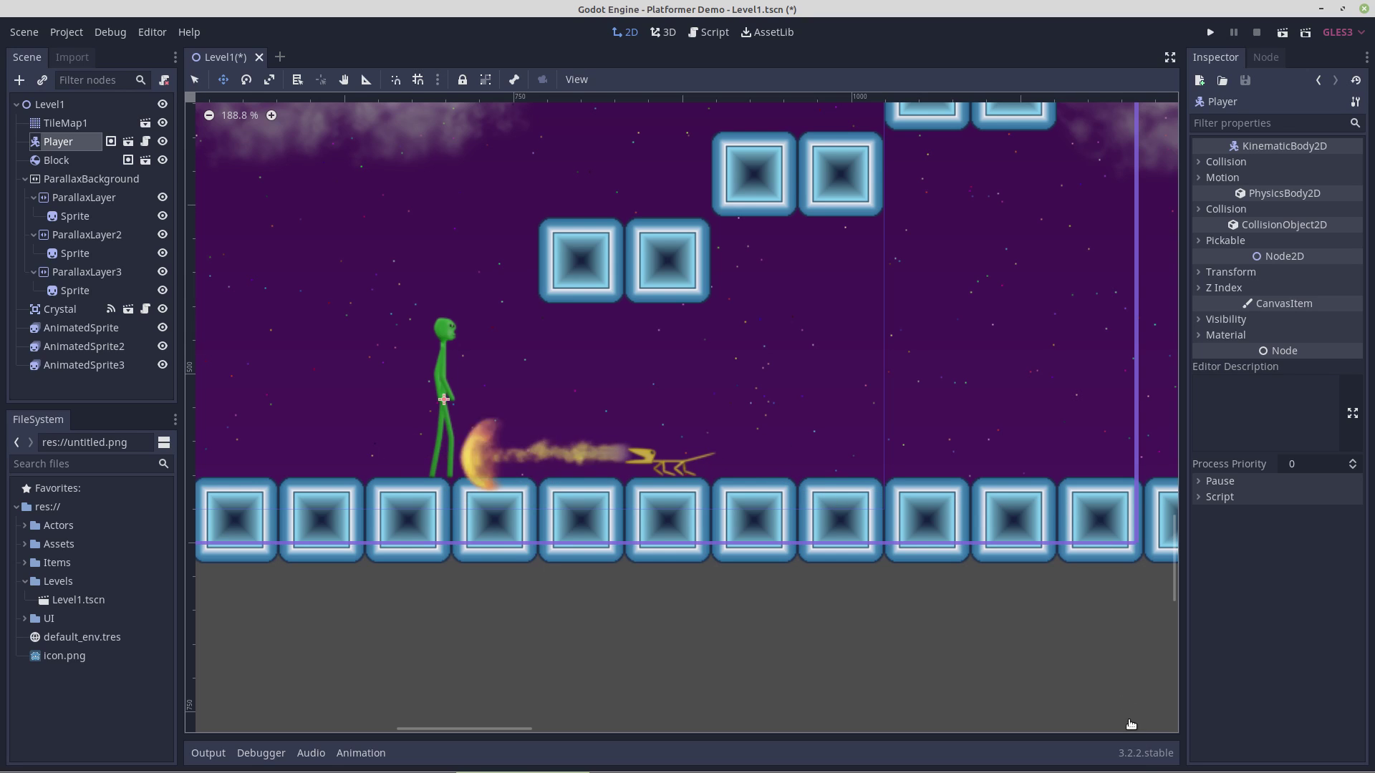
pyautogui.rightClick(1195, 765)
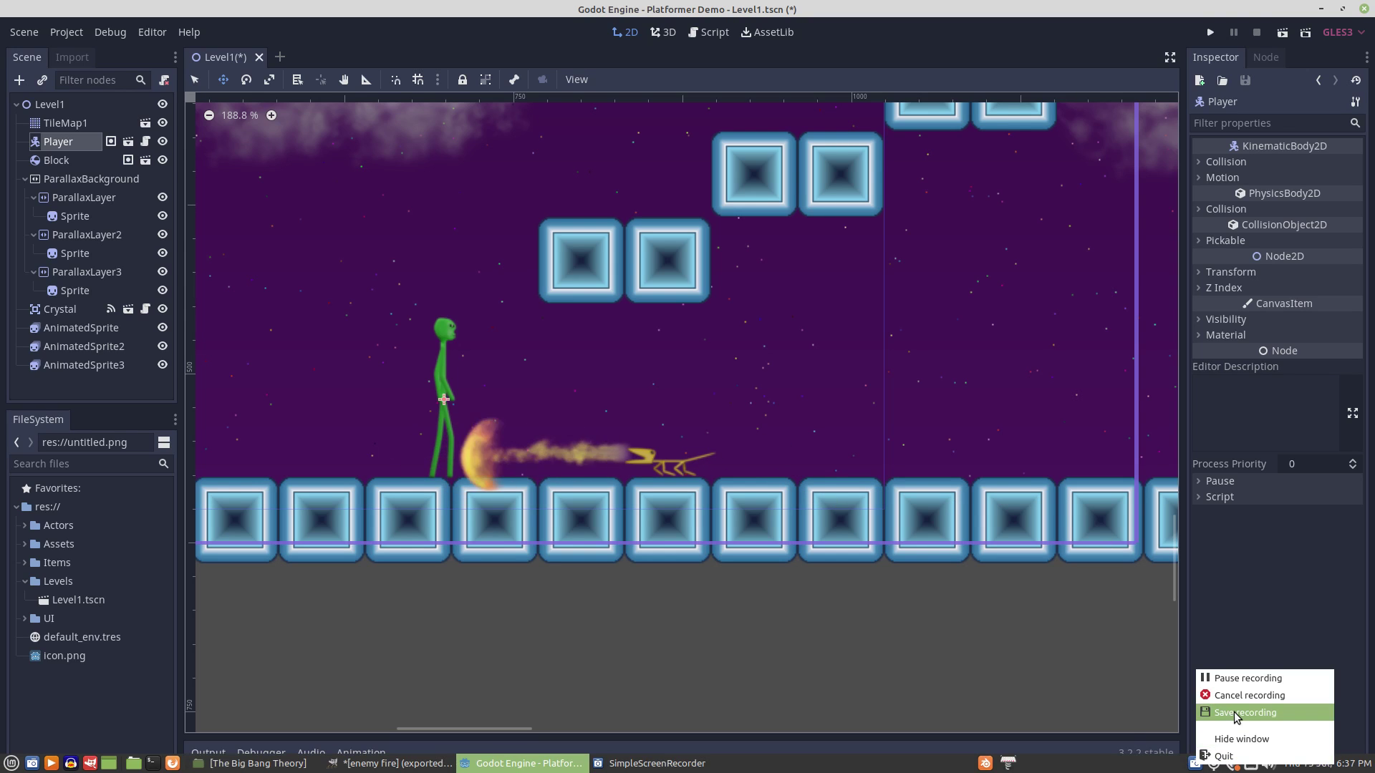